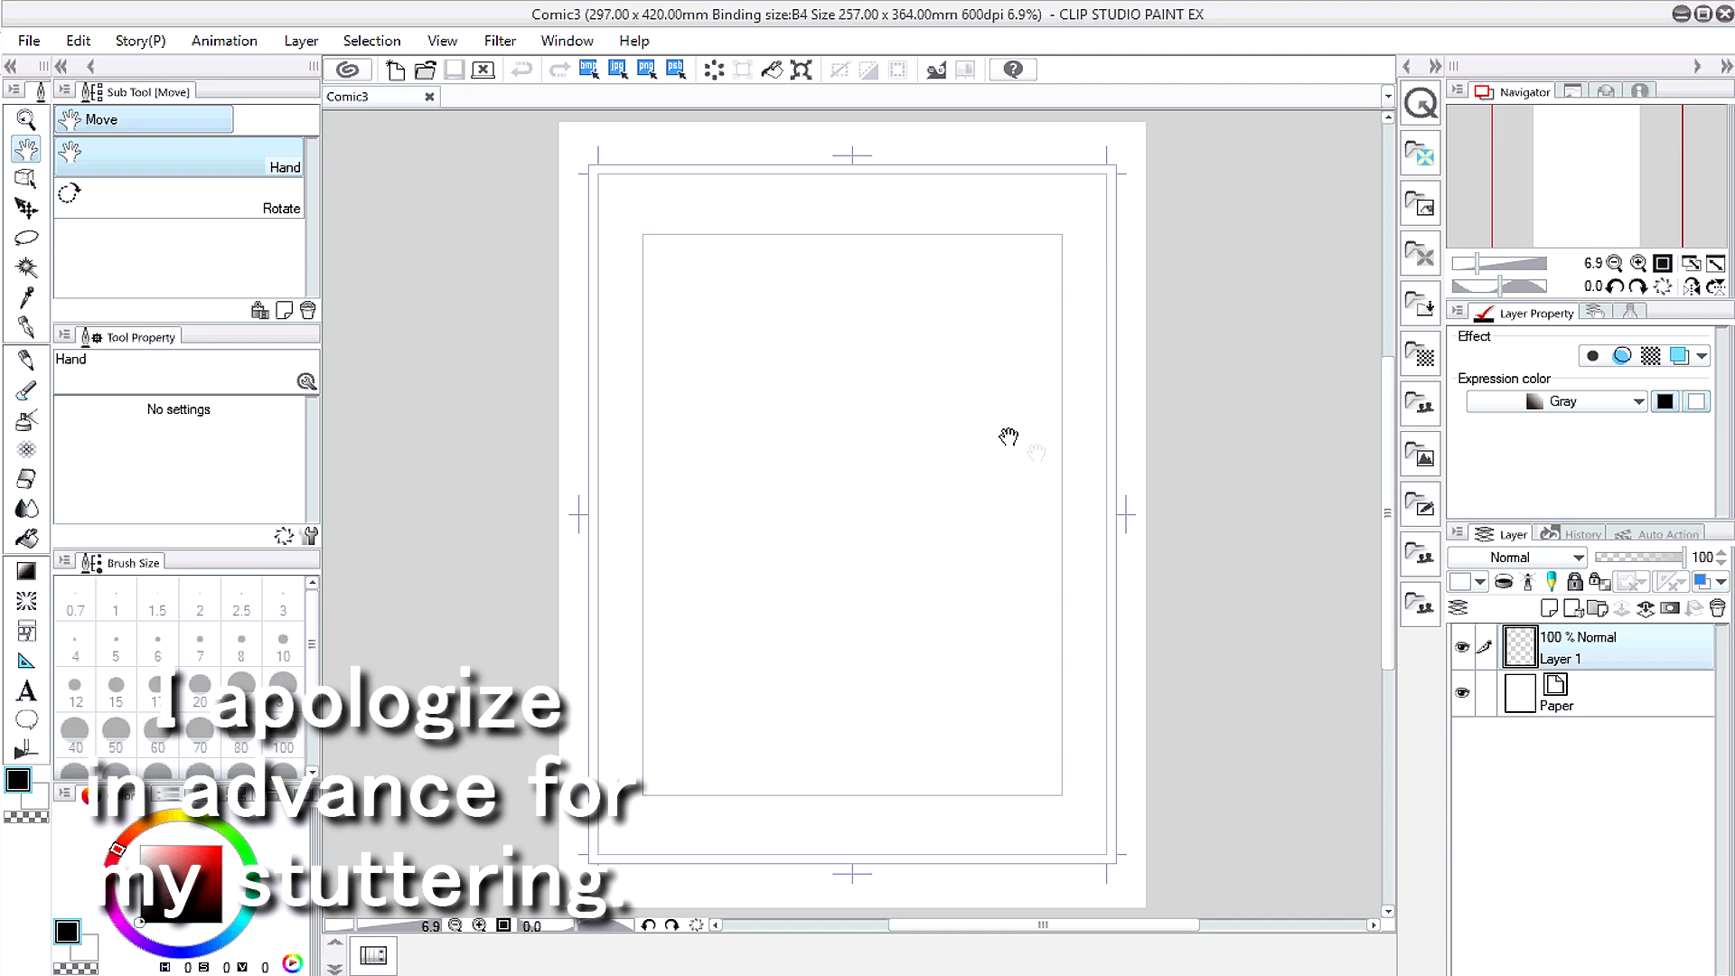
Step: Open the Material [Body type] library beside the blank Comic3 page
{"action": "left_click", "coordinate": [1434, 575]}
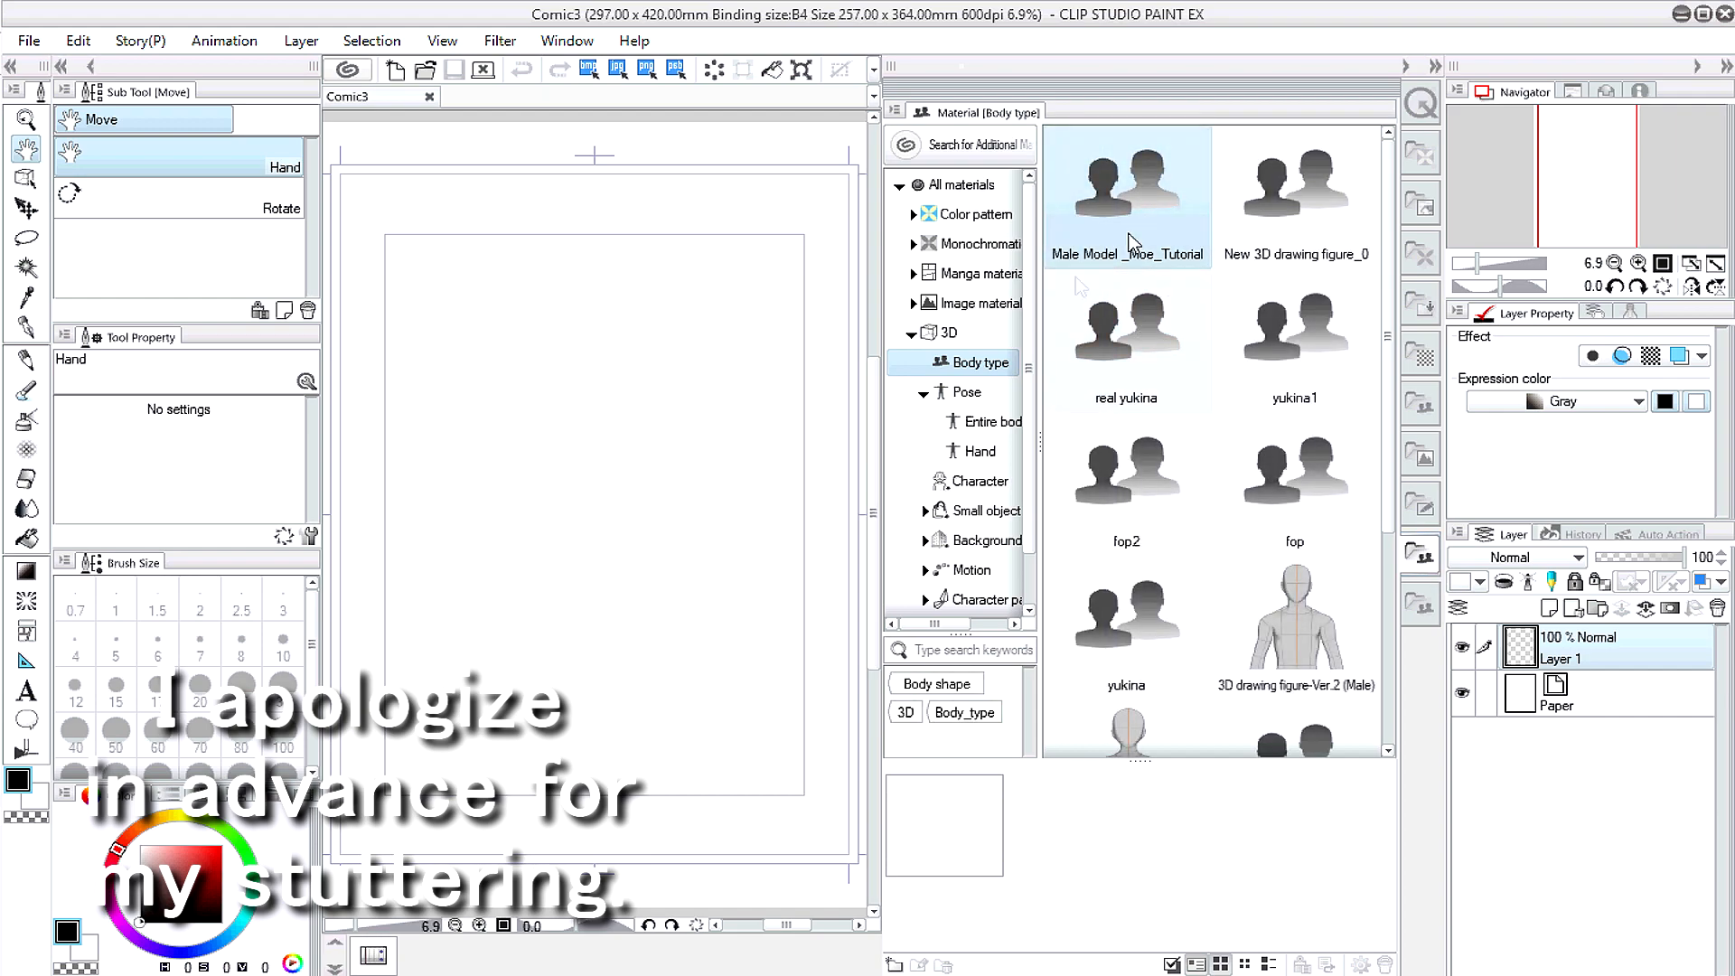
Step: Drop 3D drawing figure-Ver.2 (Female) on the page, pull the camera back, and reopen the 3D pose materials
{"action": "left_click_drag", "start_coordinate": [1150, 719], "coordinate": [600, 399]}
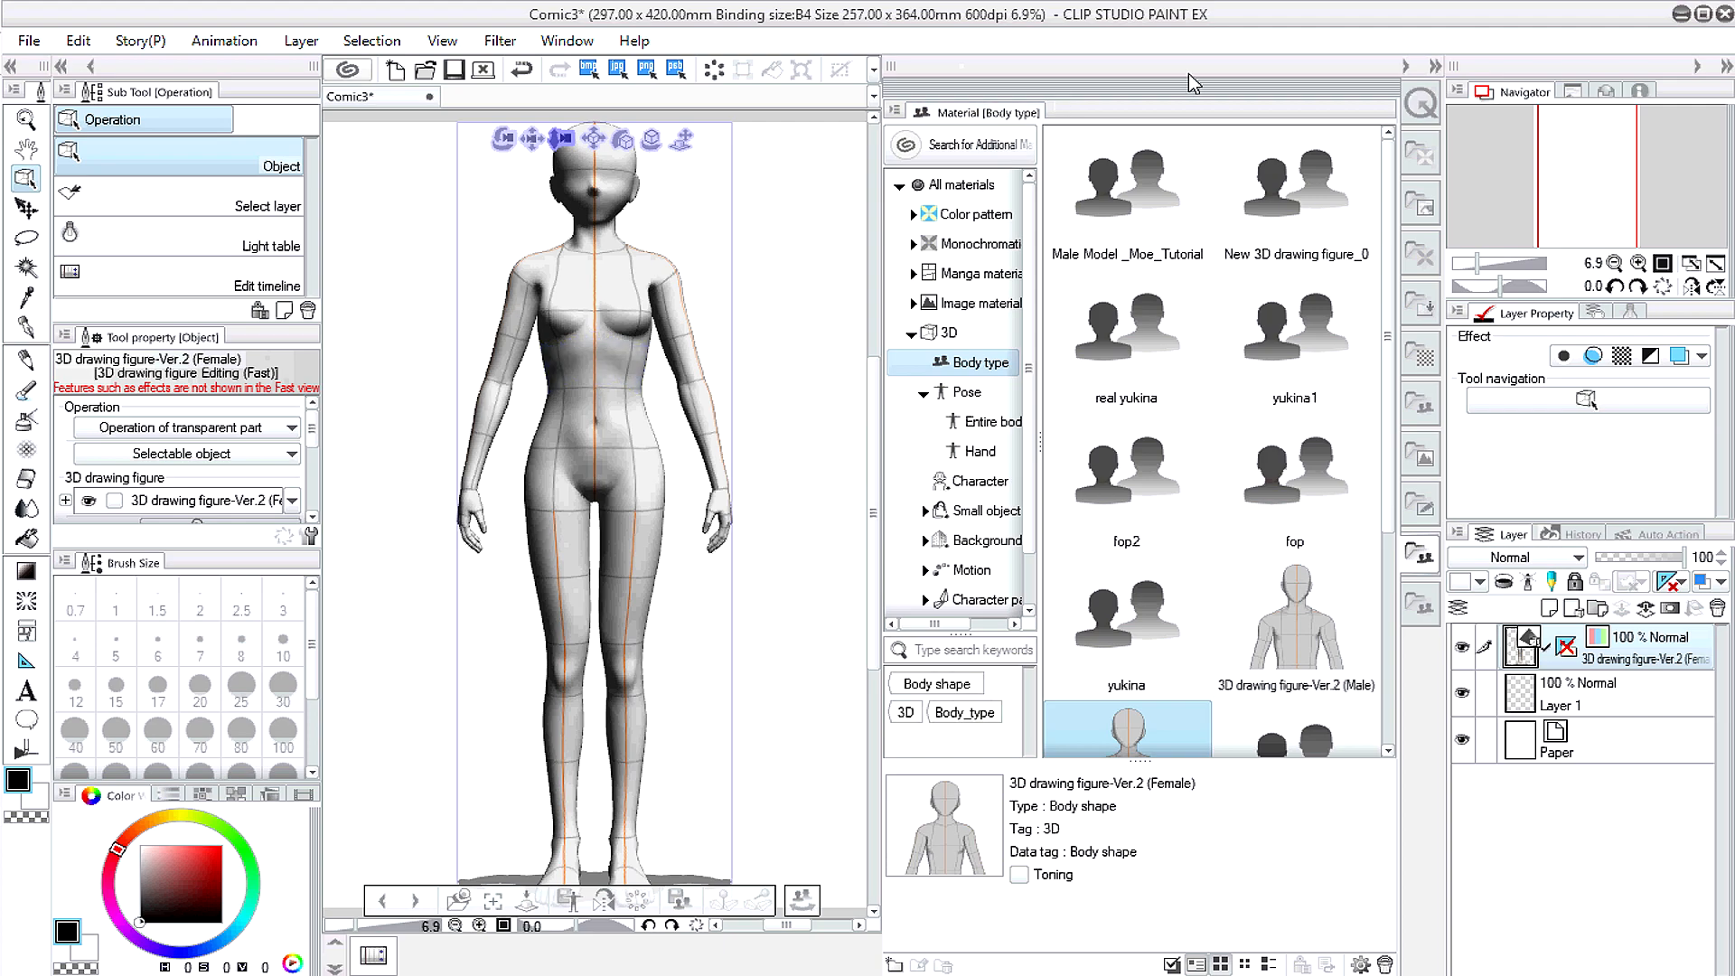
{"action": "left_click", "coordinate": [1408, 67]}
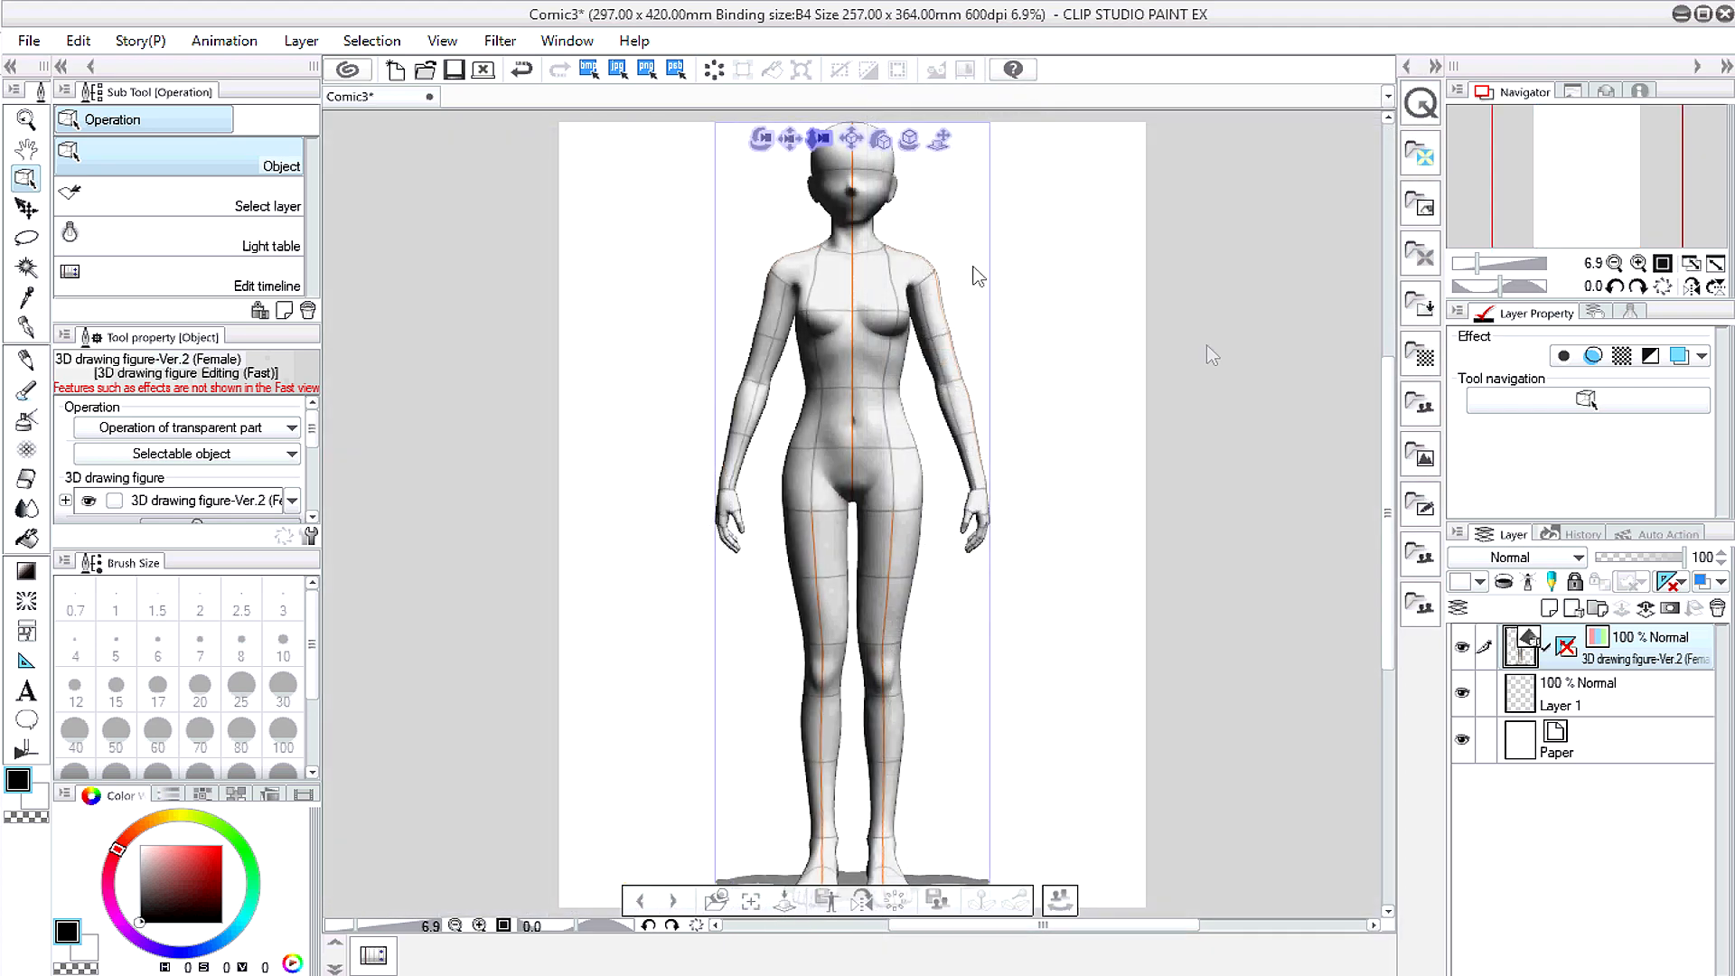
{"action": "left_click_drag", "start_coordinate": [820, 136], "coordinate": [816, 130]}
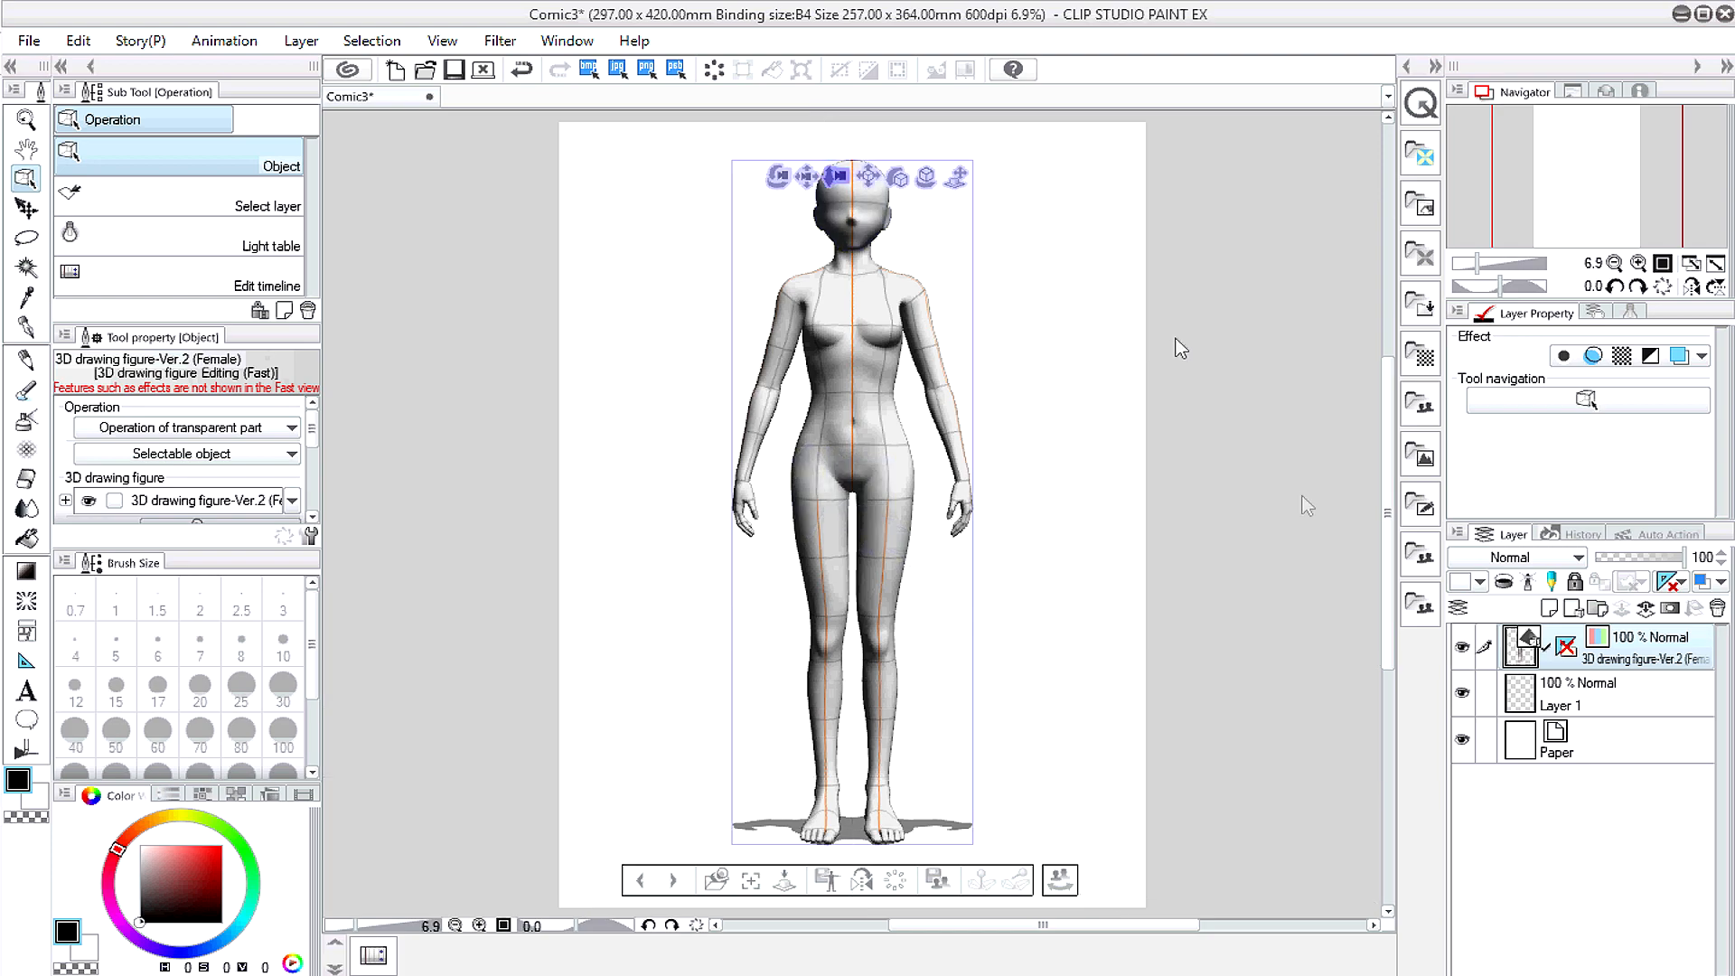
{"action": "left_click", "coordinate": [1437, 606]}
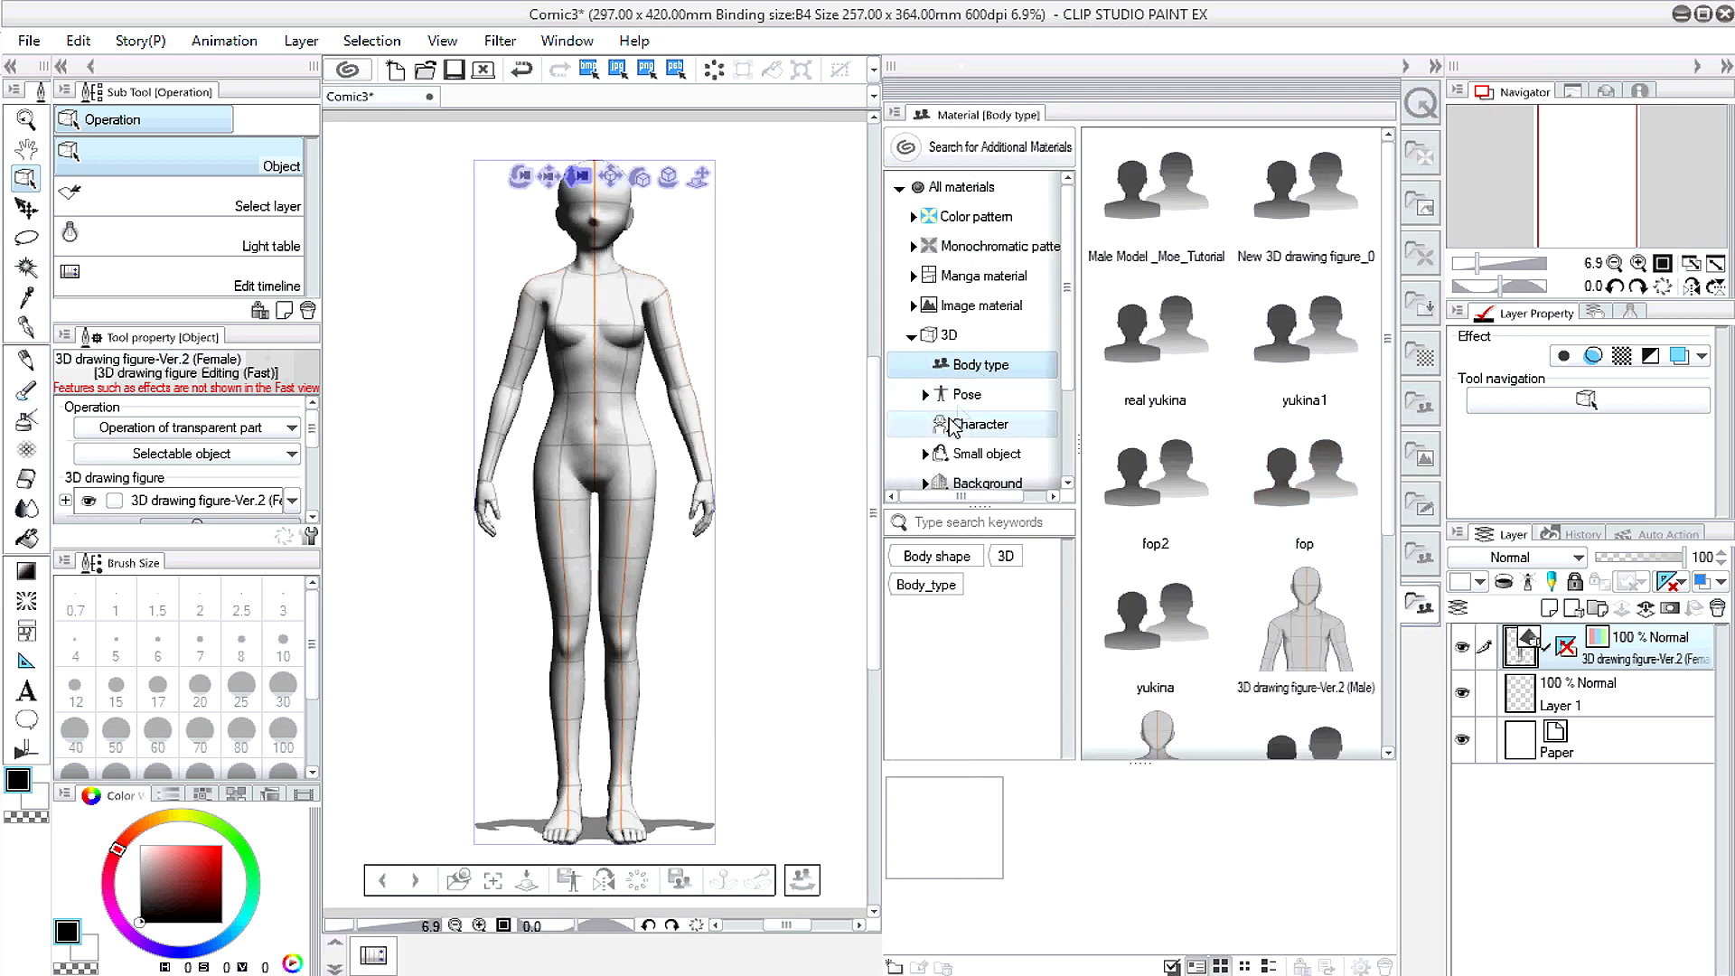
{"action": "left_click", "coordinate": [963, 397]}
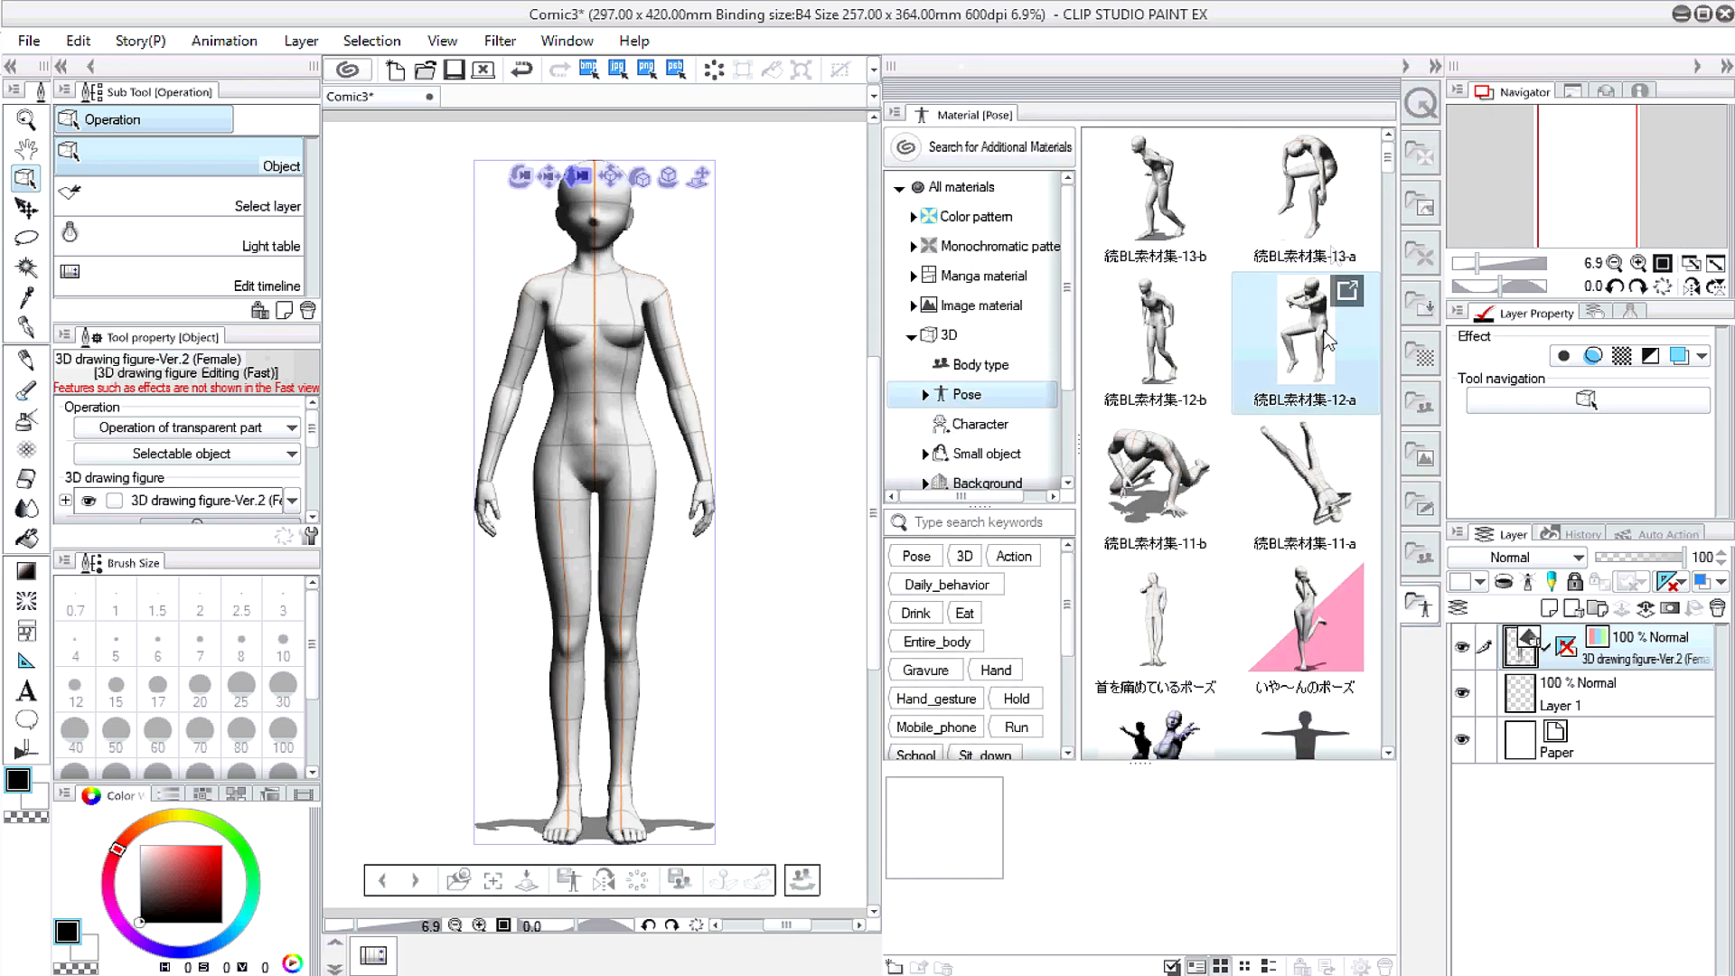
Step: Apply the 手を差し伸べる reaching pose to the female figure
{"action": "scroll", "coordinate": [1326, 495], "scroll_direction": "down", "scroll_amount": 1}
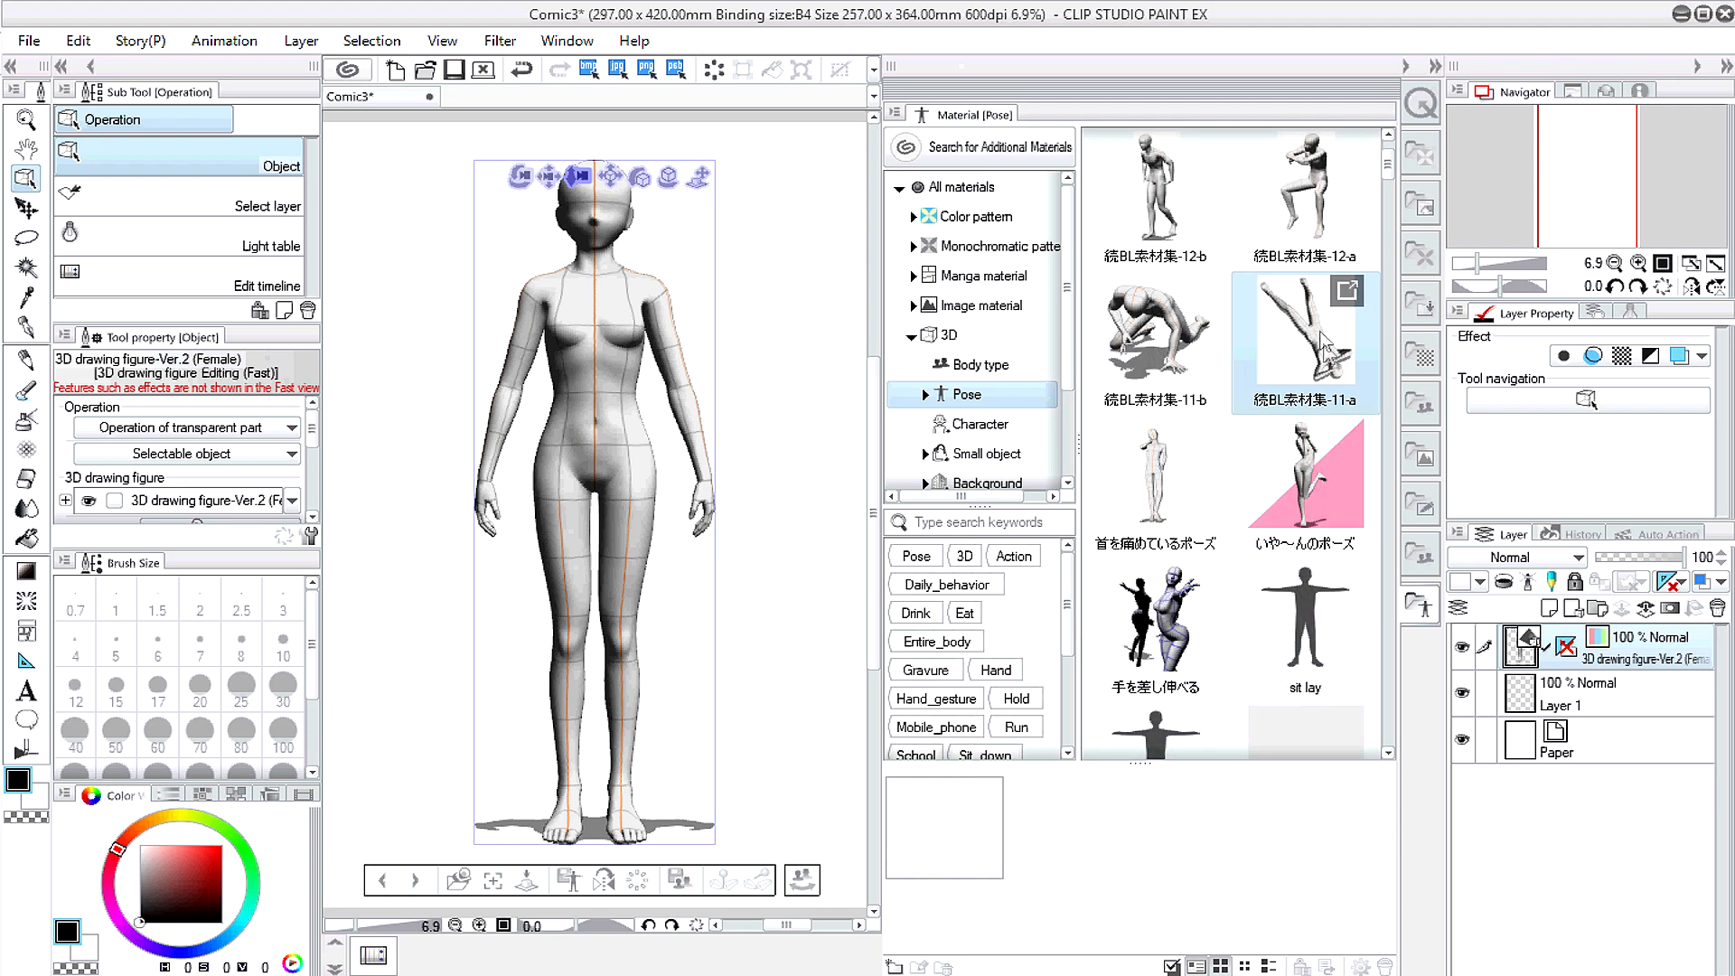
{"action": "left_click_drag", "start_coordinate": [1200, 599], "coordinate": [592, 433]}
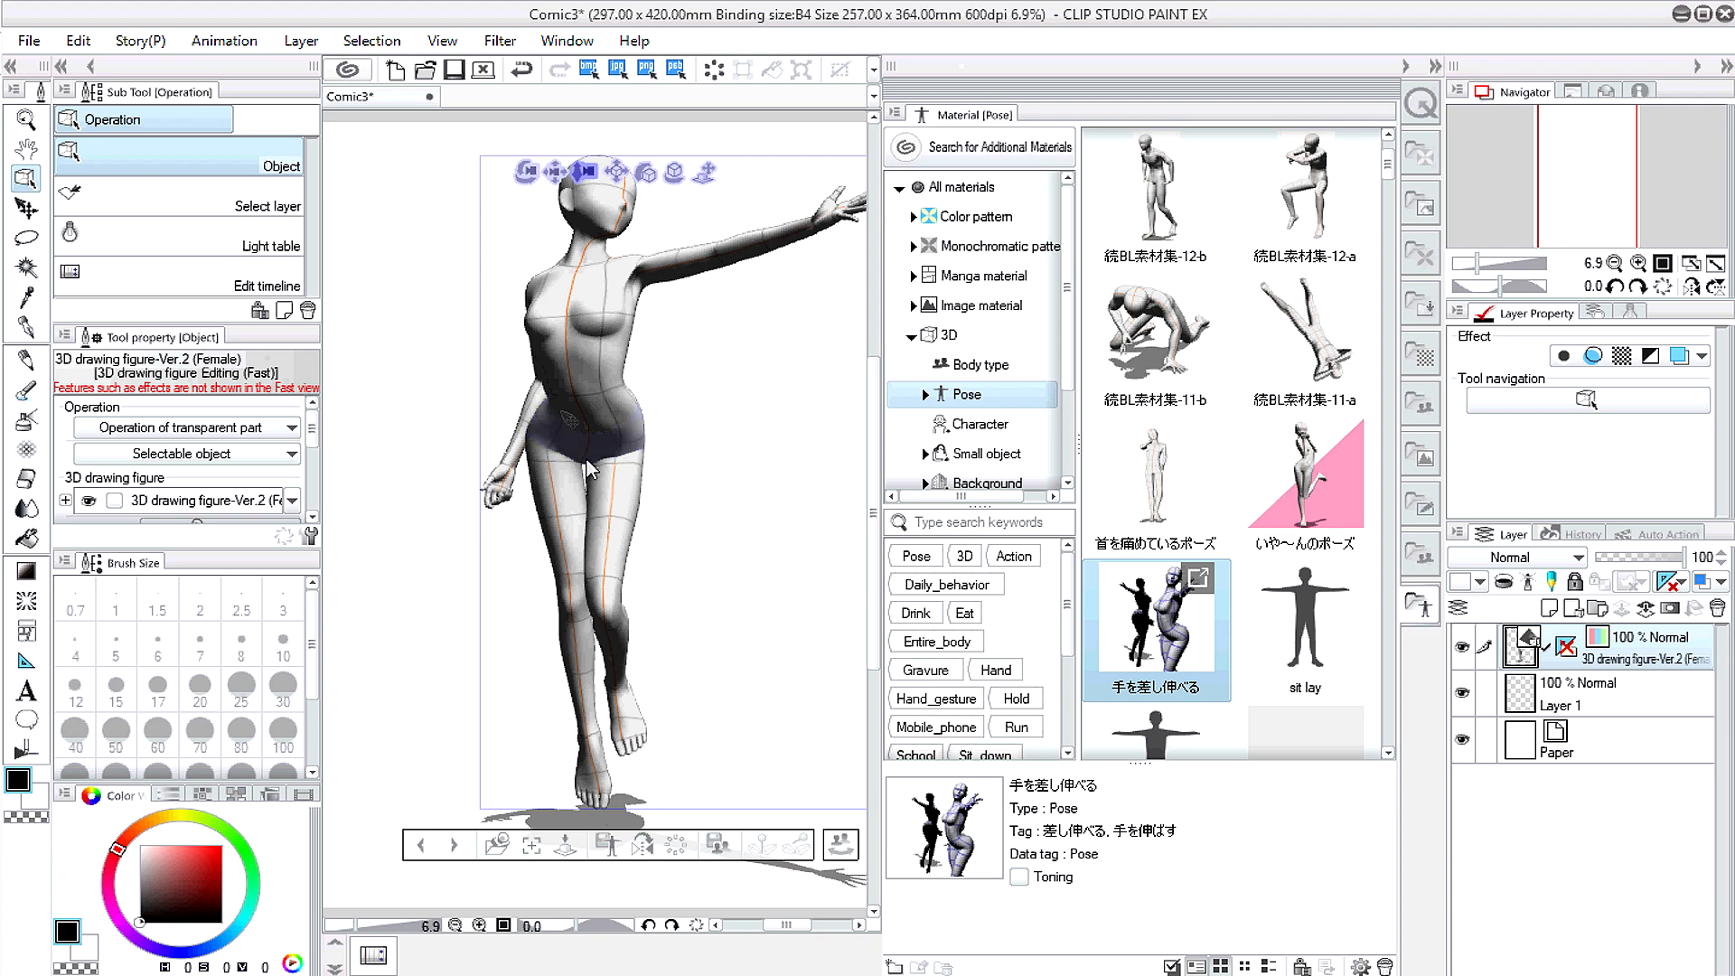
{"action": "scroll", "coordinate": [581, 430], "scroll_direction": "up", "scroll_amount": 2}
{"action": "scroll", "coordinate": [638, 409], "scroll_direction": "down", "scroll_amount": 4}
{"action": "scroll", "coordinate": [631, 371], "scroll_direction": "up", "scroll_amount": 1}
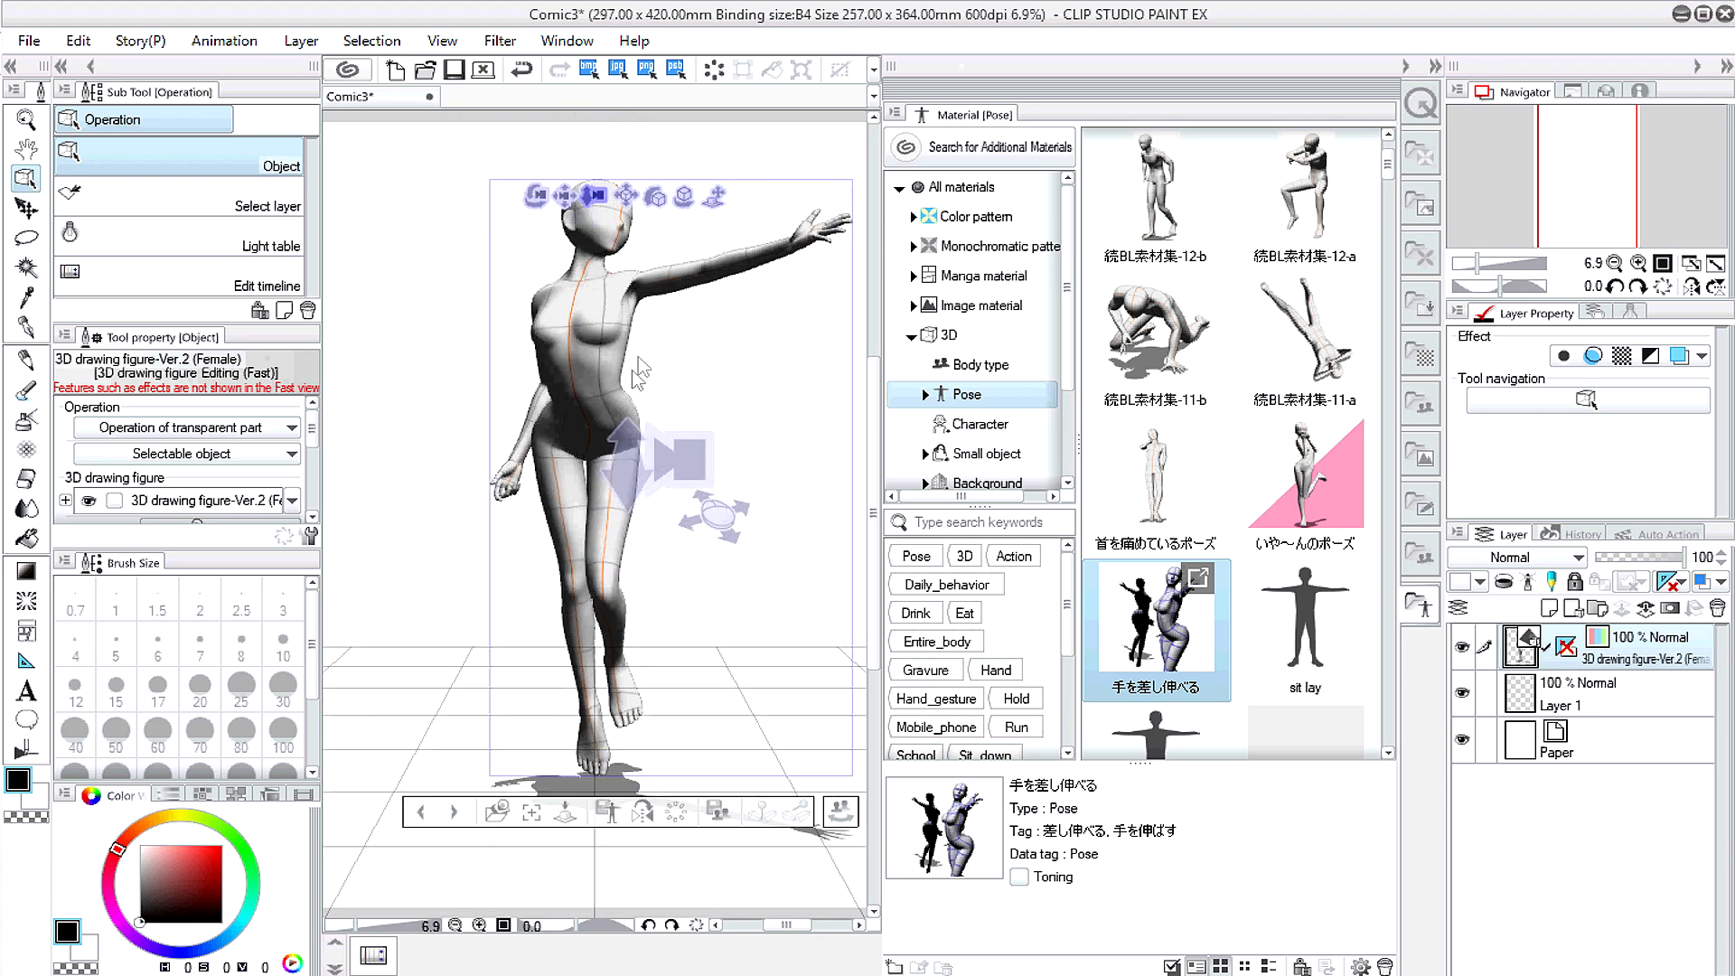
Step: Orbit the camera to a side view of the posed figure
{"action": "left_click_drag", "start_coordinate": [546, 201], "coordinate": [68, 255]}
{"action": "left_click", "coordinate": [1703, 828]}
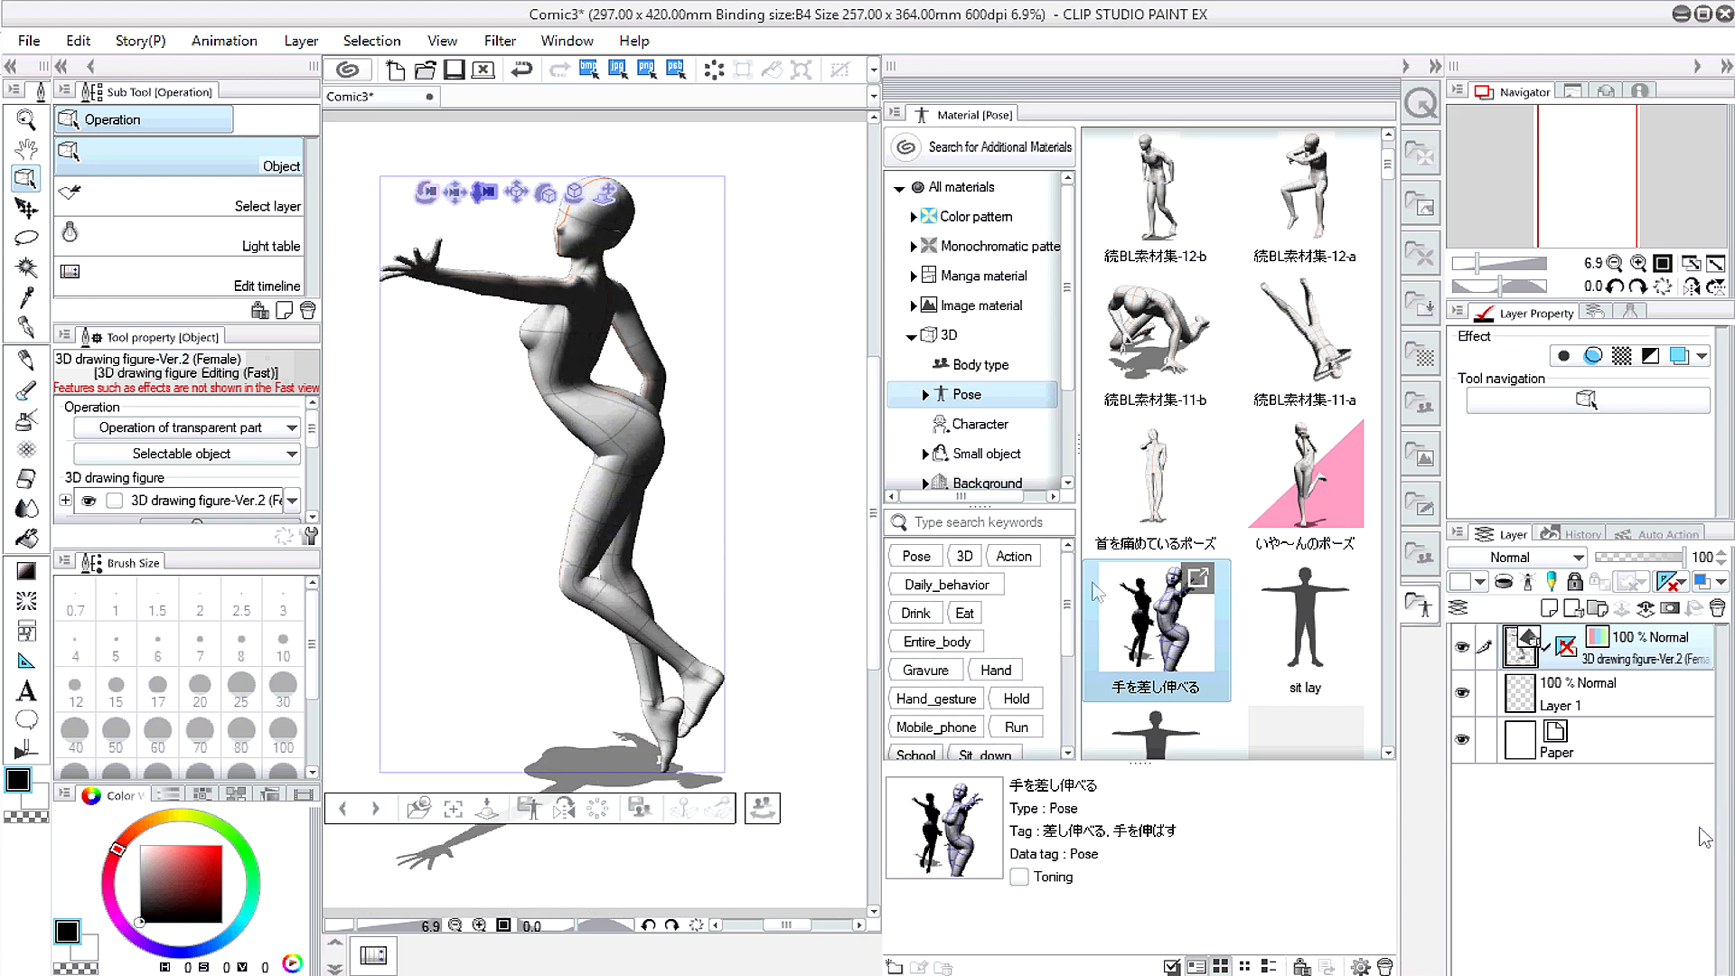
{"action": "left_click_drag", "start_coordinate": [429, 379], "coordinate": [637, 221]}
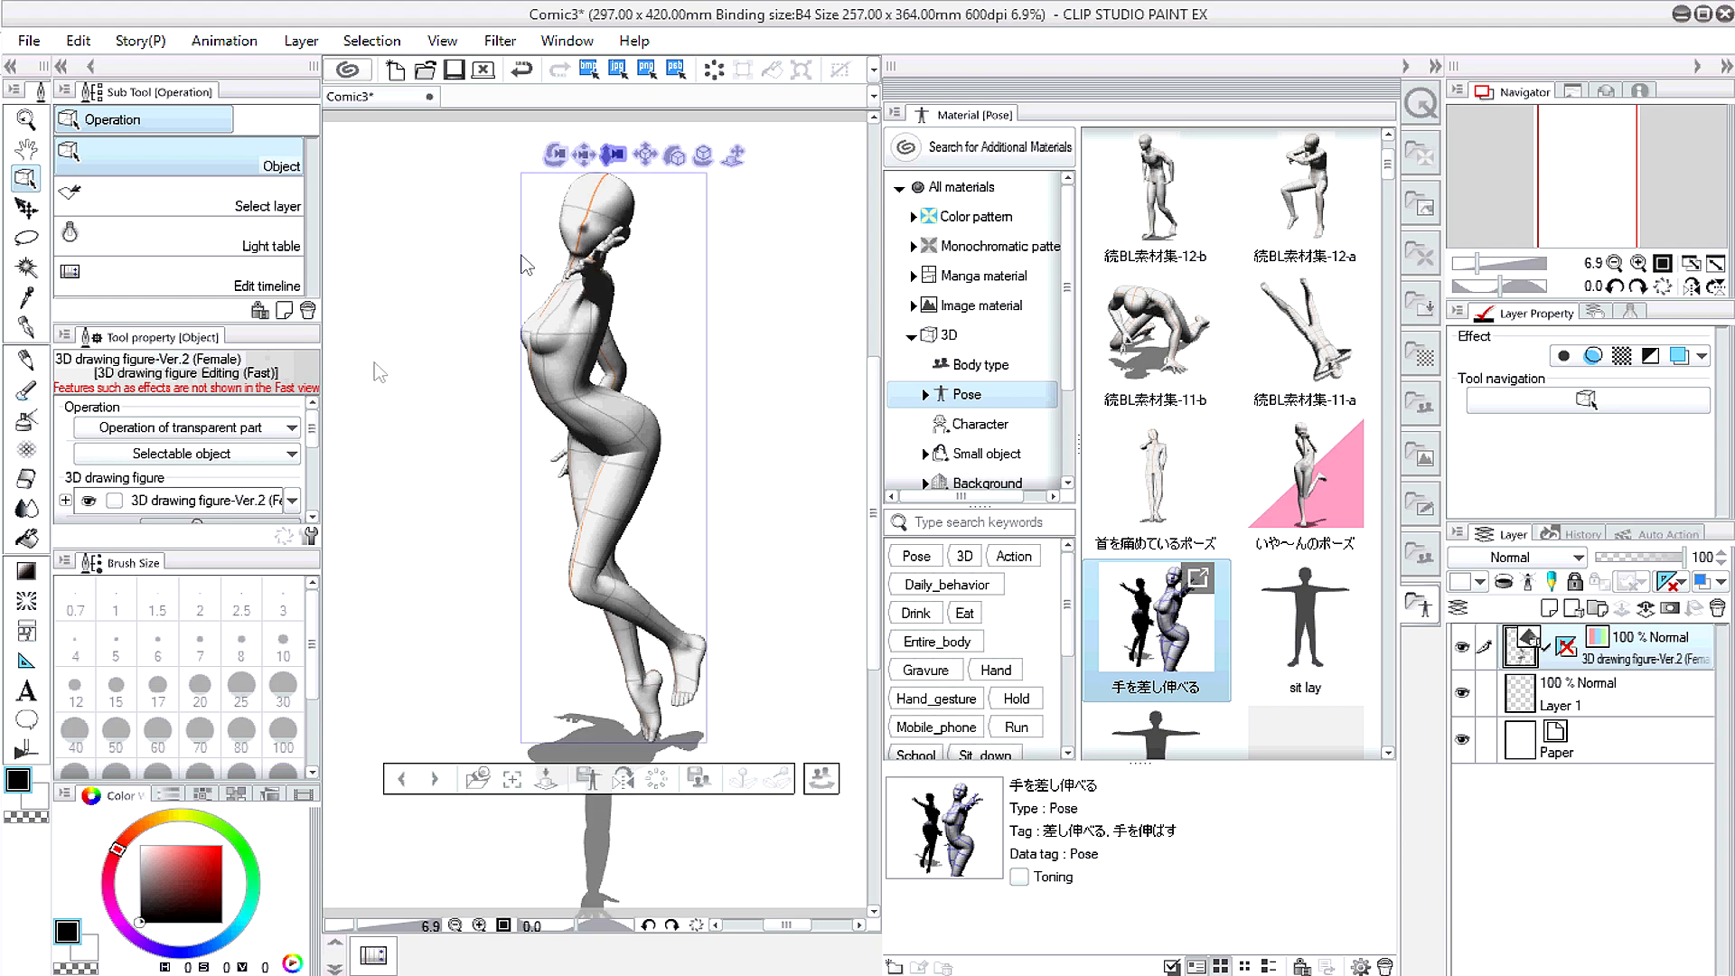
{"action": "left_click_drag", "start_coordinate": [313, 435], "coordinate": [305, 477]}
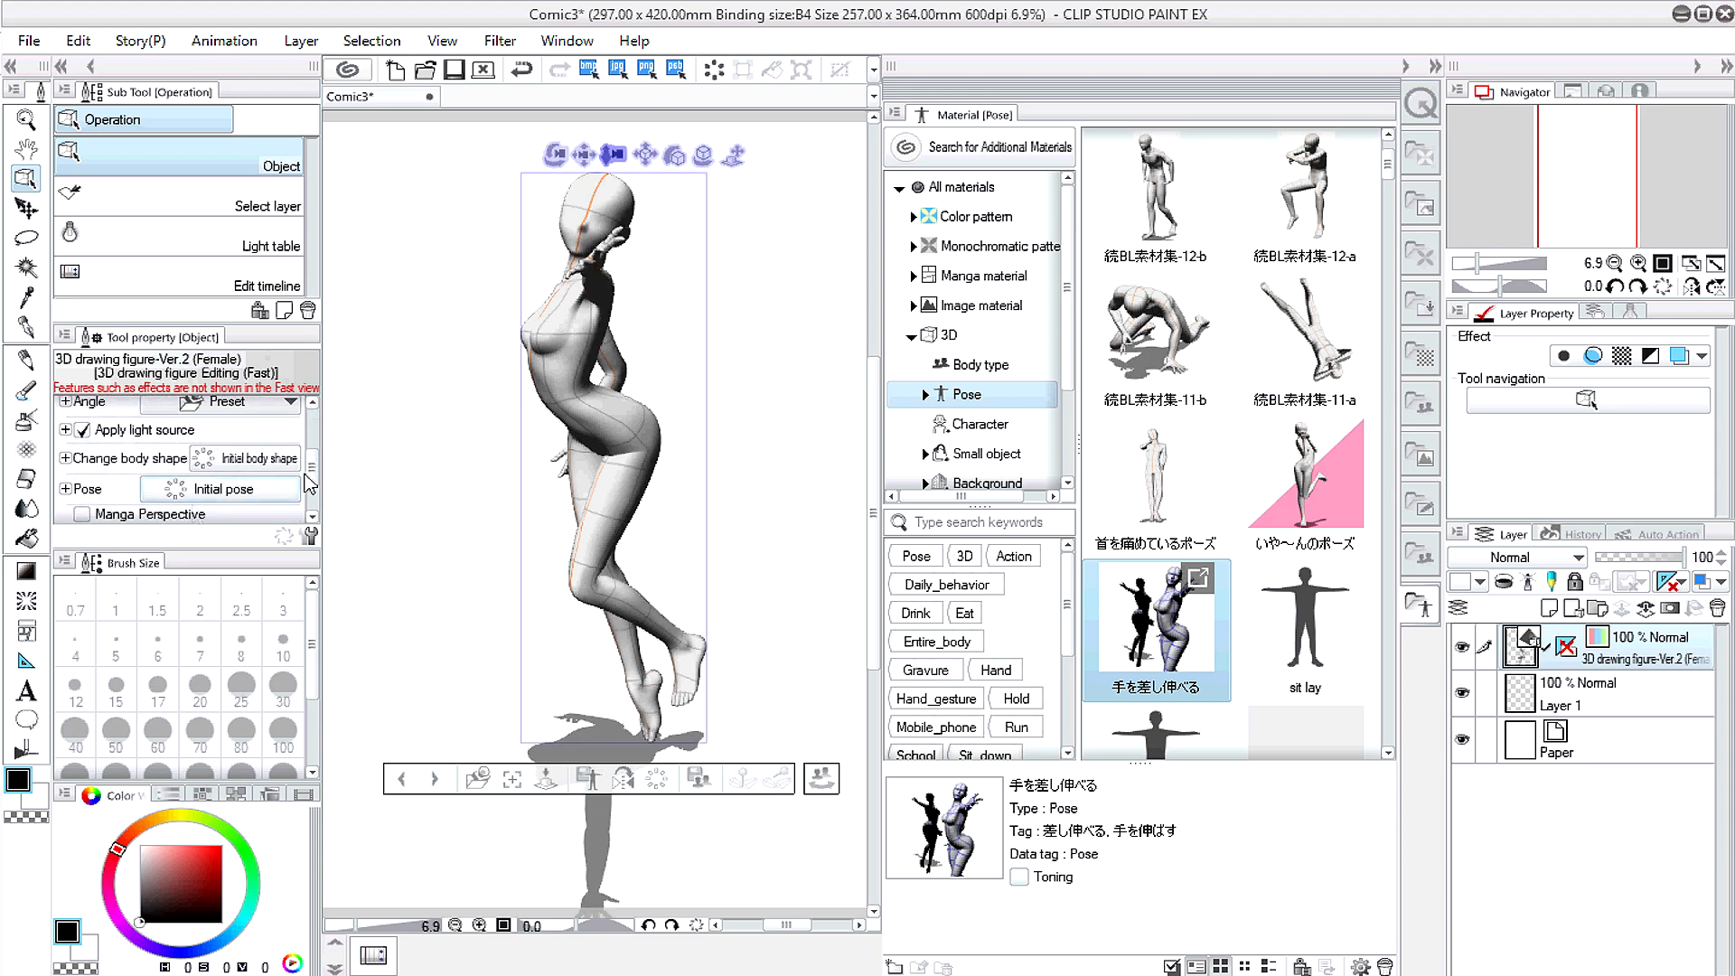
Step: Enable manga perspective and set its strength to 0.72
{"action": "scroll", "coordinate": [315, 486], "scroll_direction": "down", "scroll_amount": 1}
{"action": "left_click_drag", "start_coordinate": [312, 477], "coordinate": [310, 486]}
{"action": "left_click", "coordinate": [194, 478]}
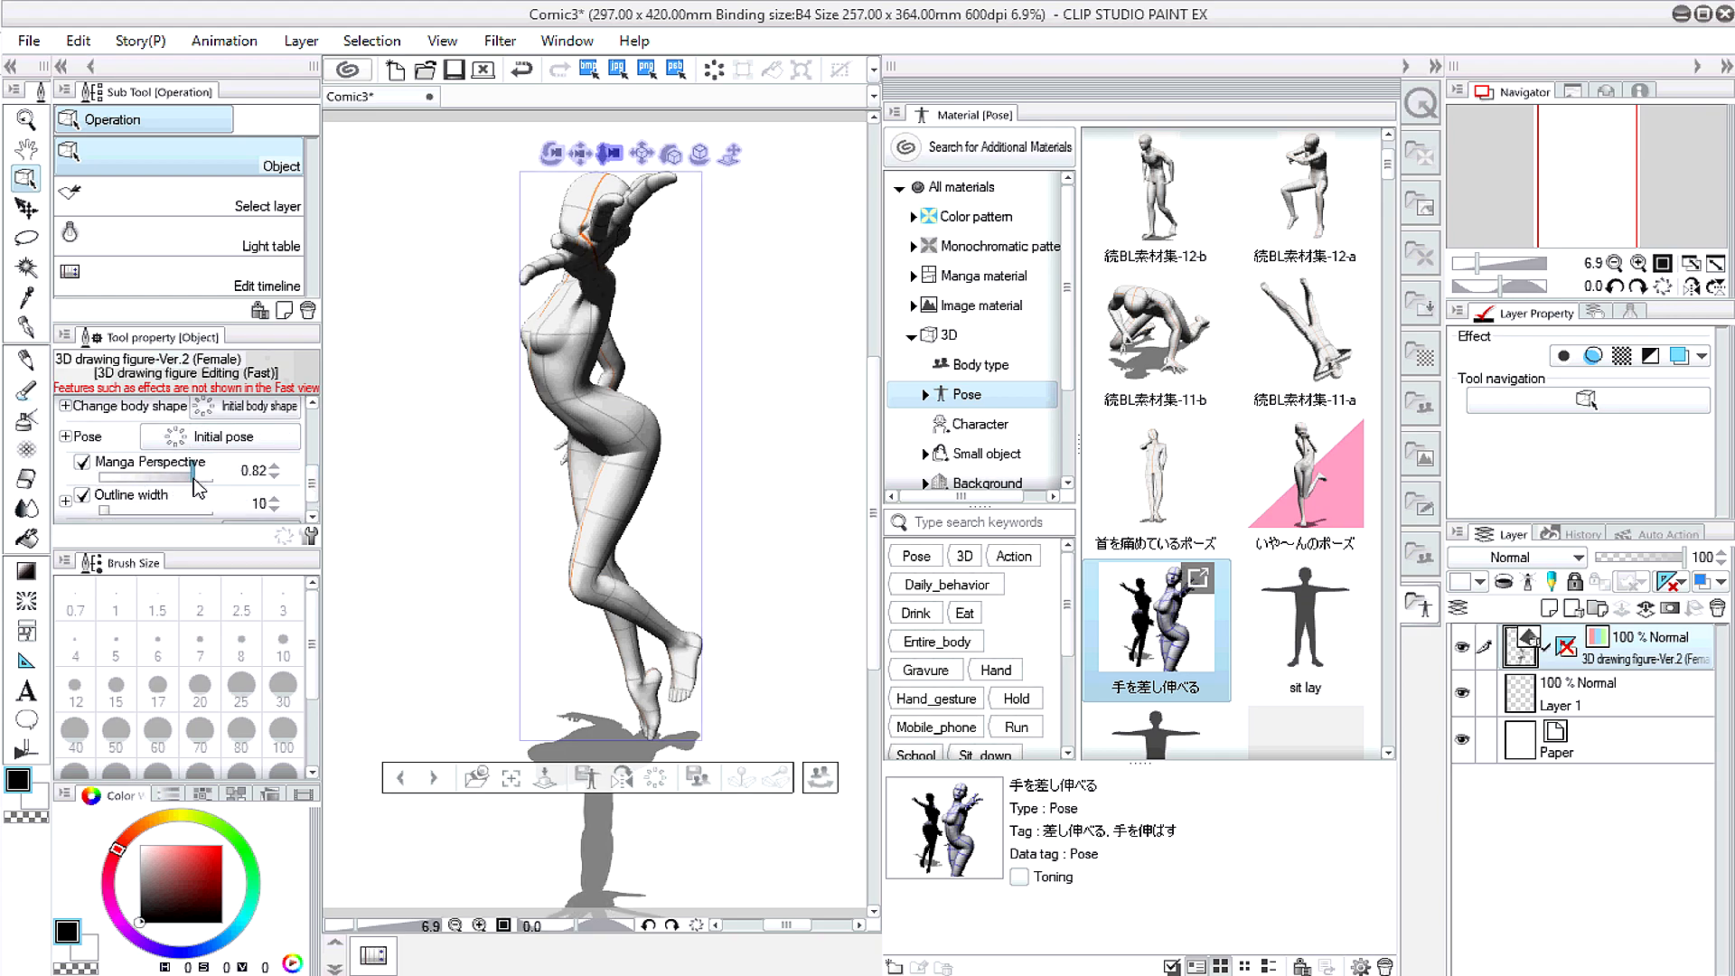
{"action": "left_click", "coordinate": [185, 479]}
{"action": "left_click_drag", "start_coordinate": [178, 479], "coordinate": [181, 479]}
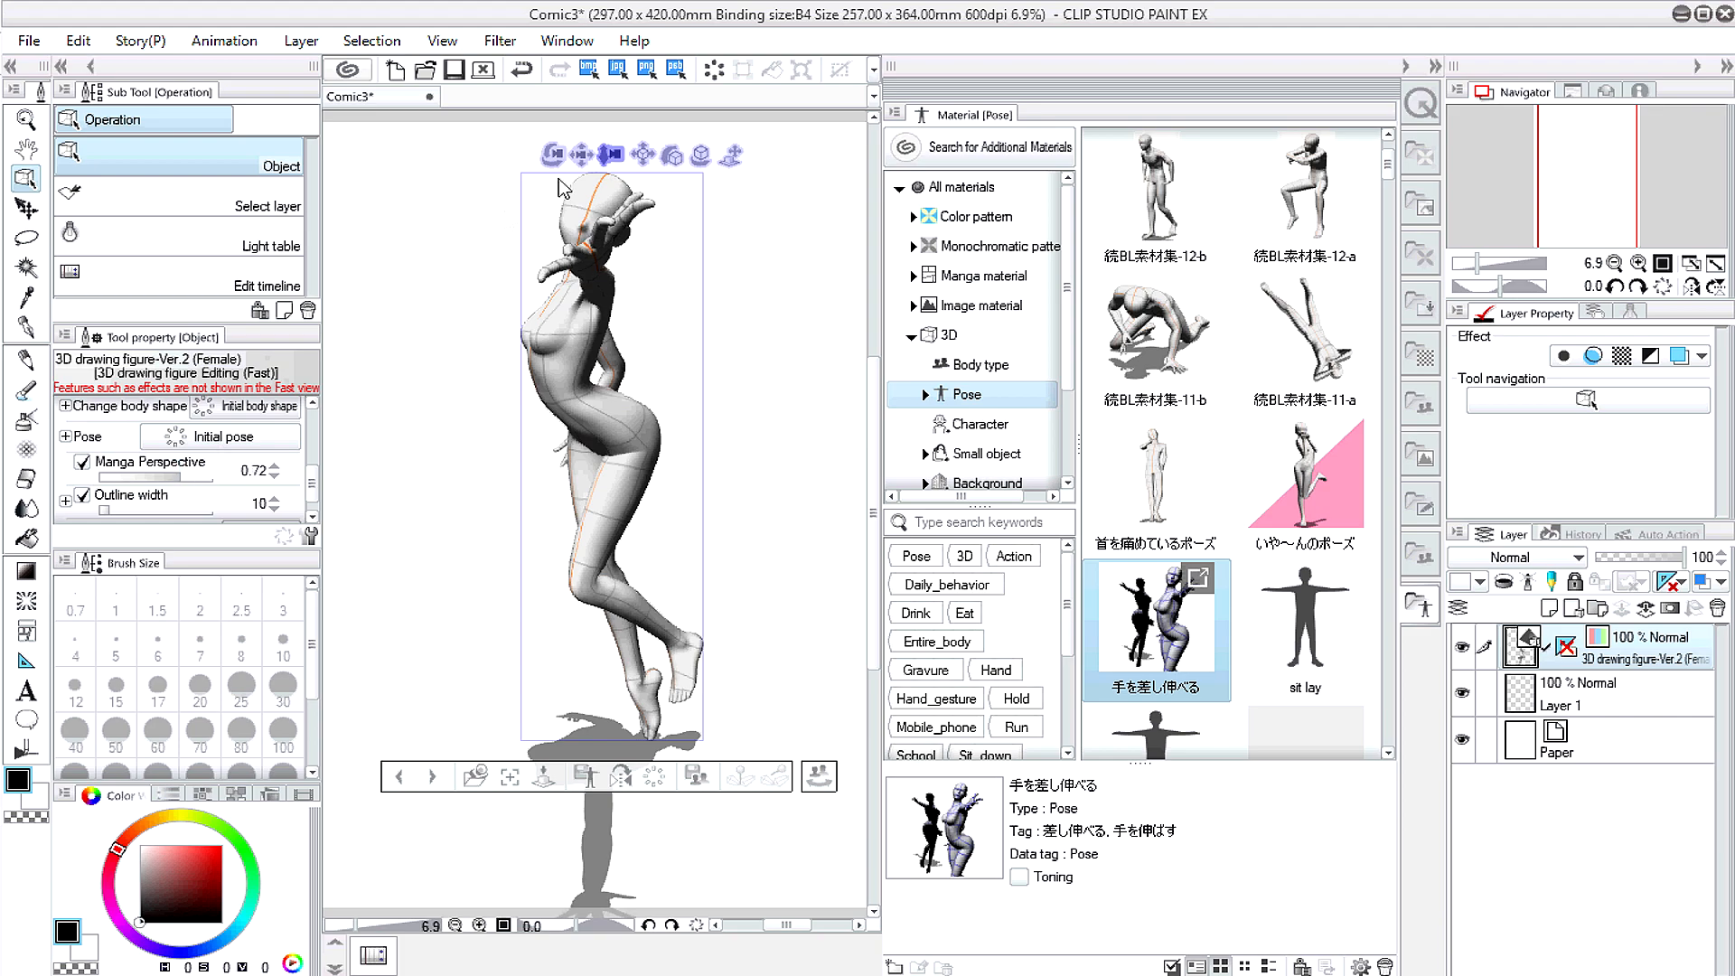
Step: Lower the figure on the page, collapse the material library, and rotate the camera so the hand reaches forward
{"action": "left_click_drag", "start_coordinate": [581, 158], "coordinate": [570, 208]}
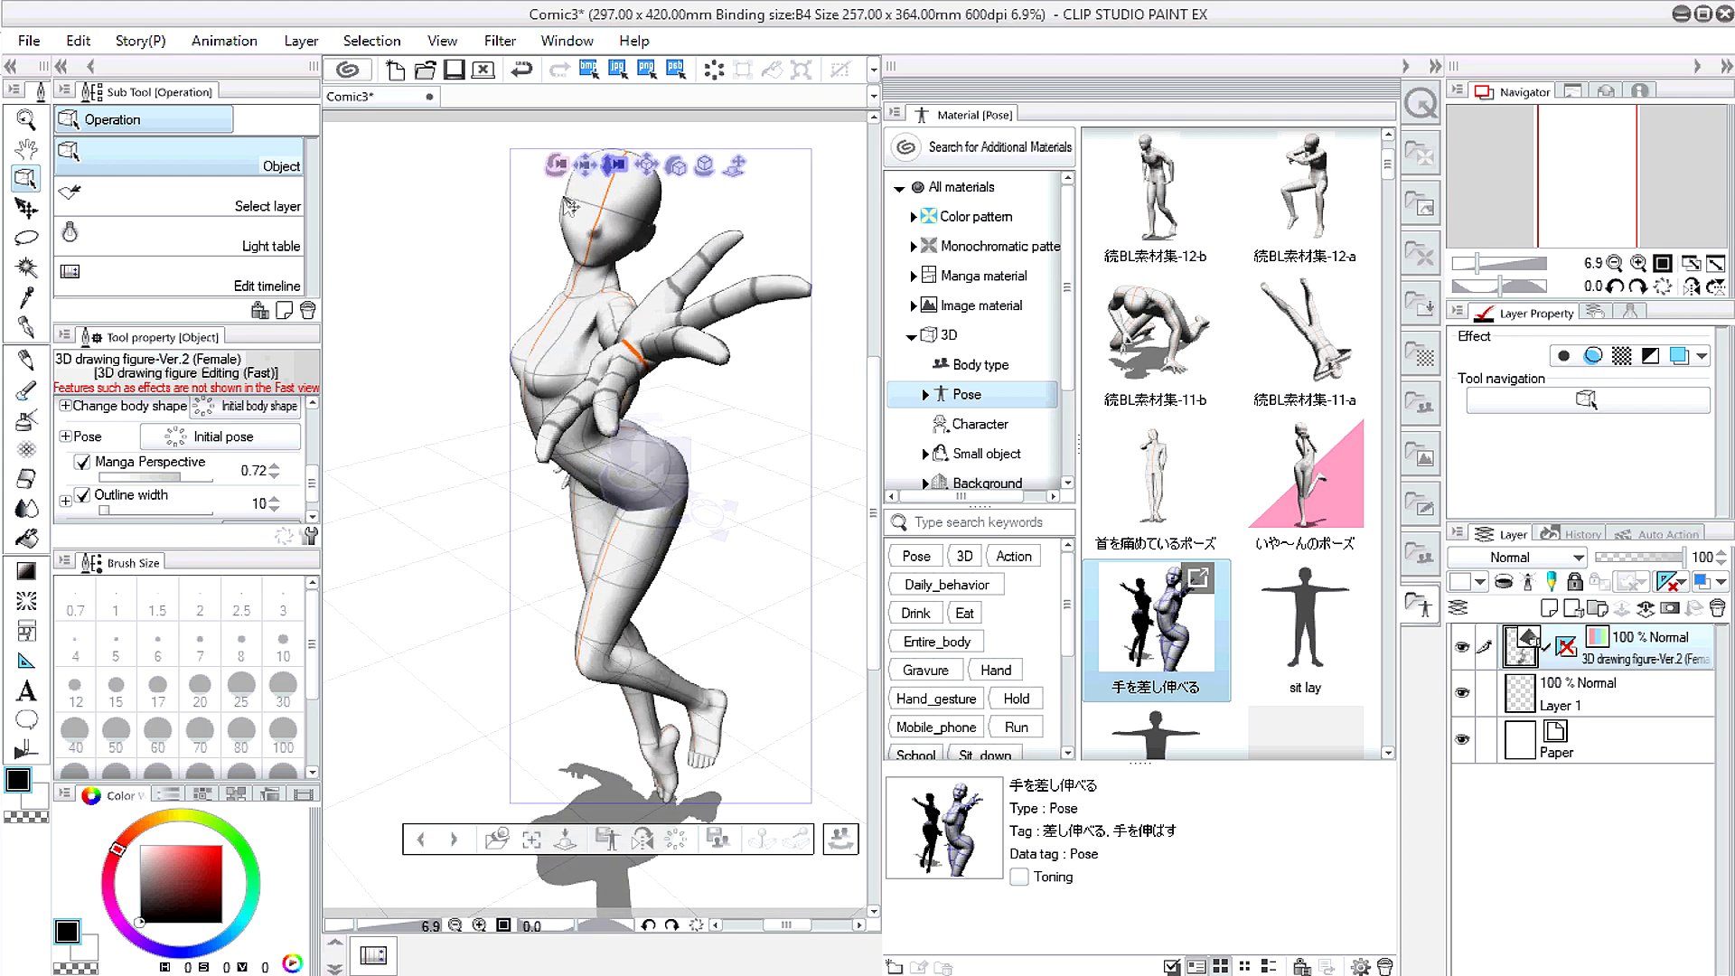
{"action": "left_click", "coordinate": [1407, 68]}
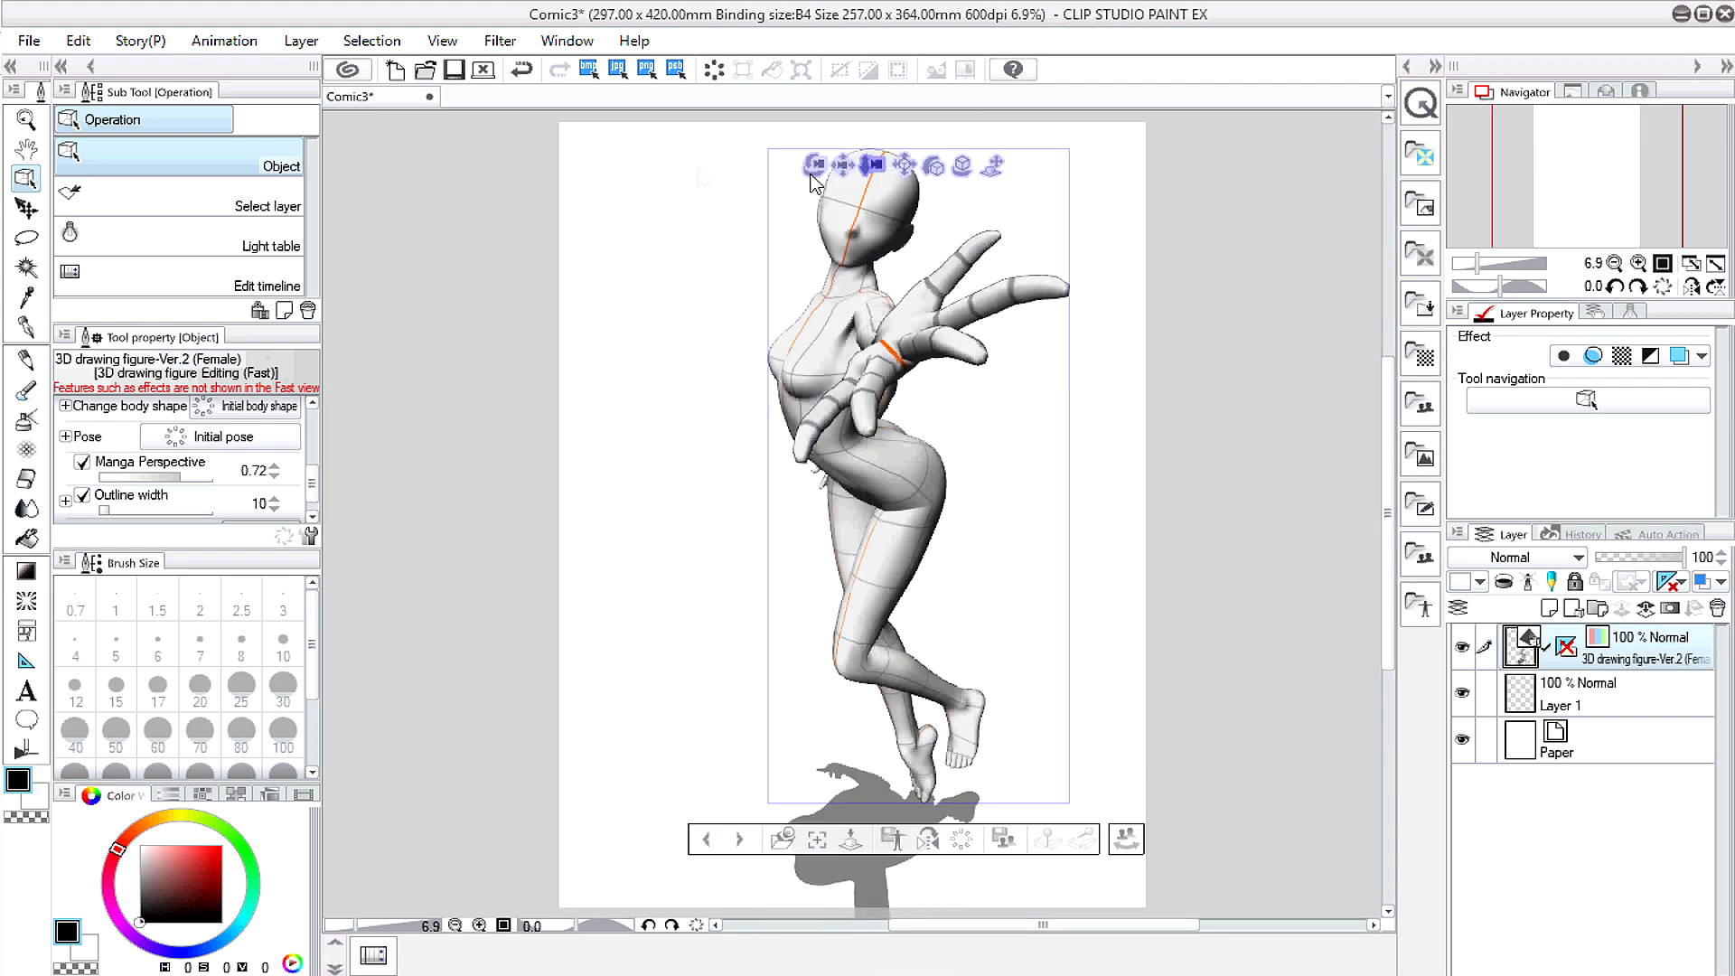
{"action": "left_click_drag", "start_coordinate": [829, 172], "coordinate": [826, 172]}
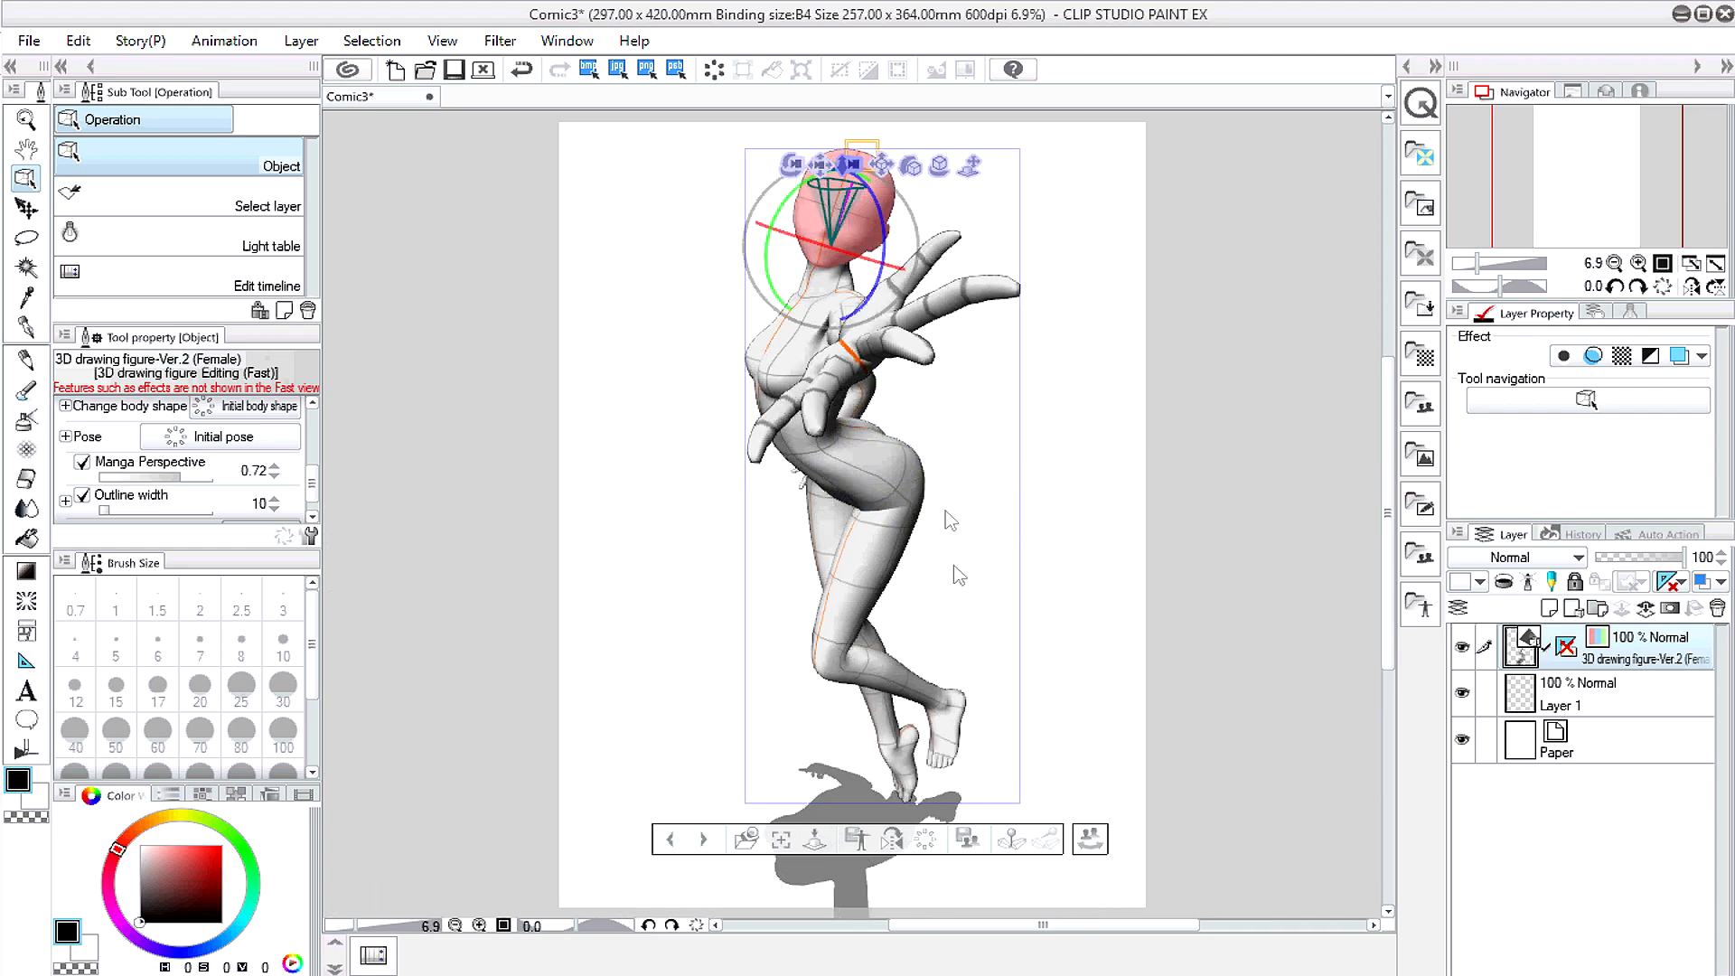
Step: In the body shape settings, shorten and slim the neck and set head-to-body ratio to 5.4
{"action": "left_click", "coordinate": [1090, 838]}
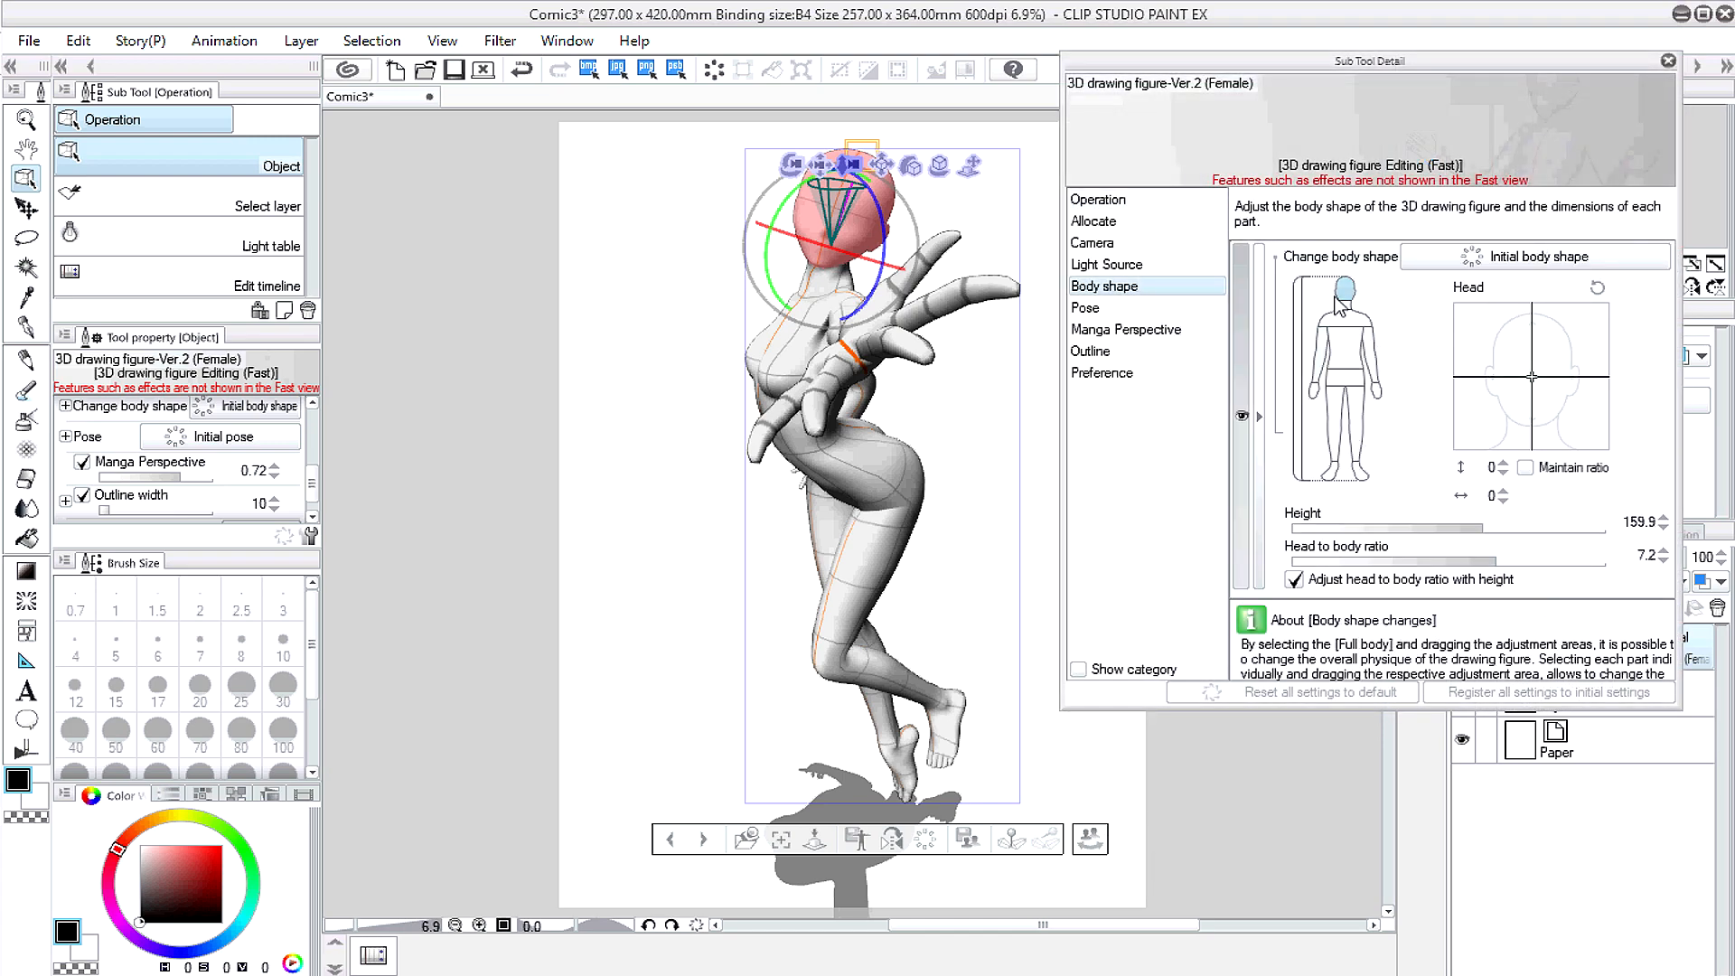
{"action": "left_click", "coordinate": [1343, 305]}
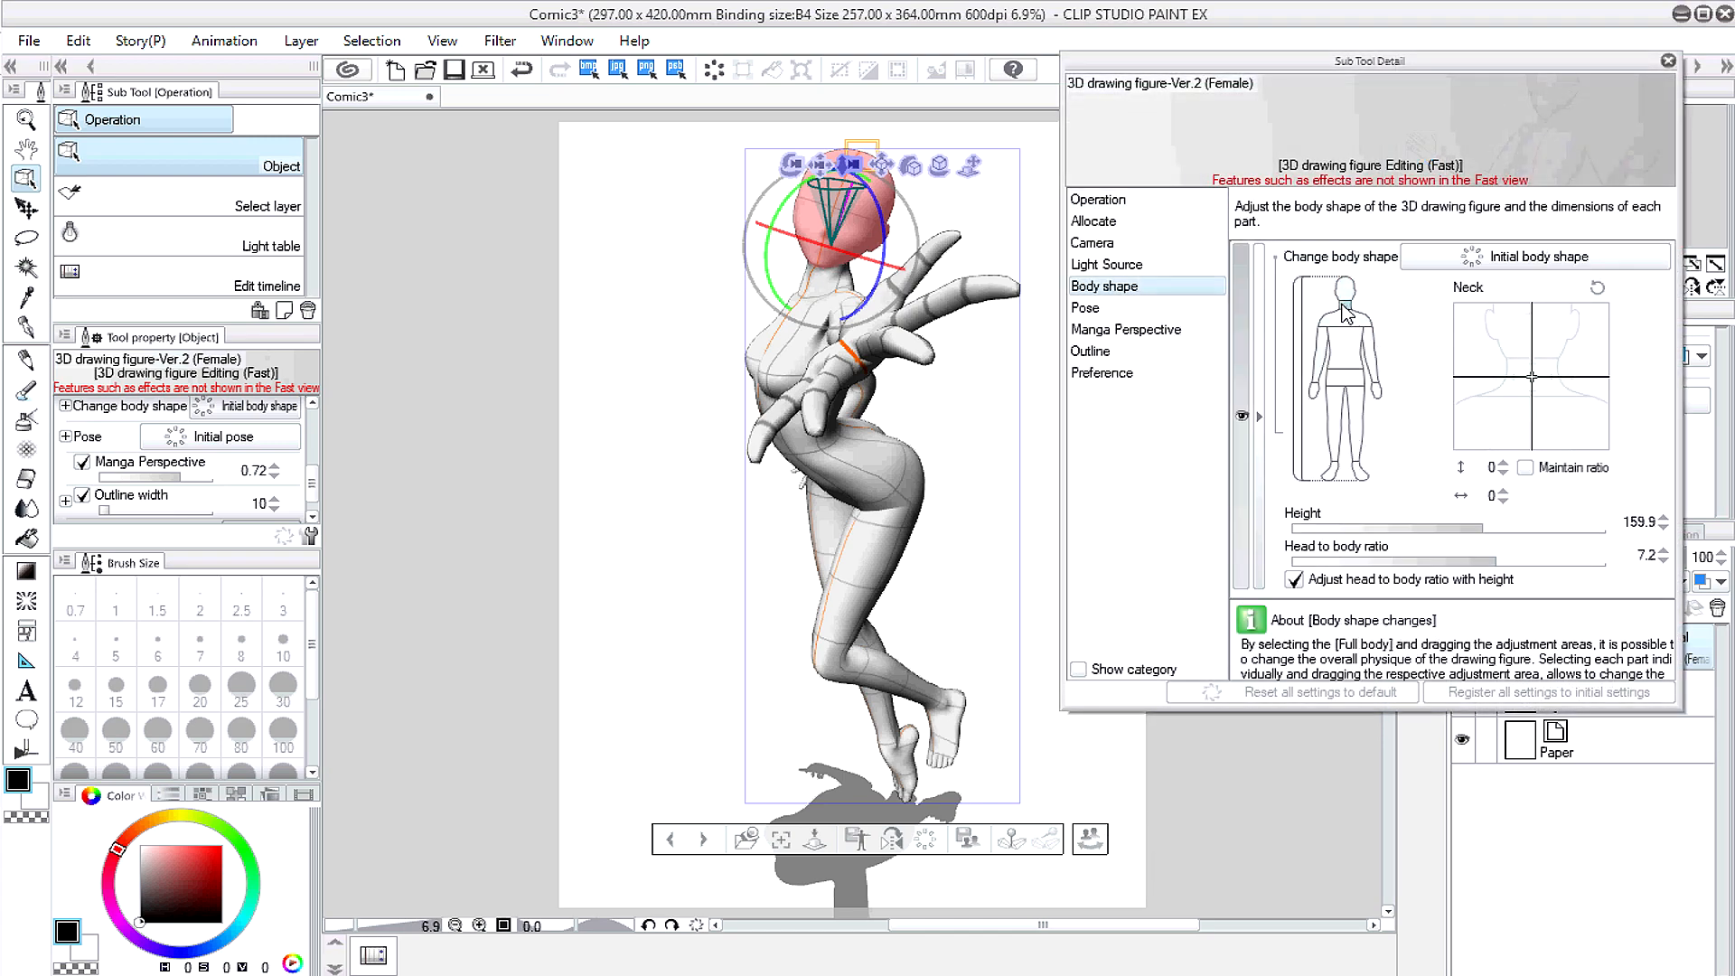
{"action": "left_click_drag", "start_coordinate": [1535, 378], "coordinate": [1514, 379]}
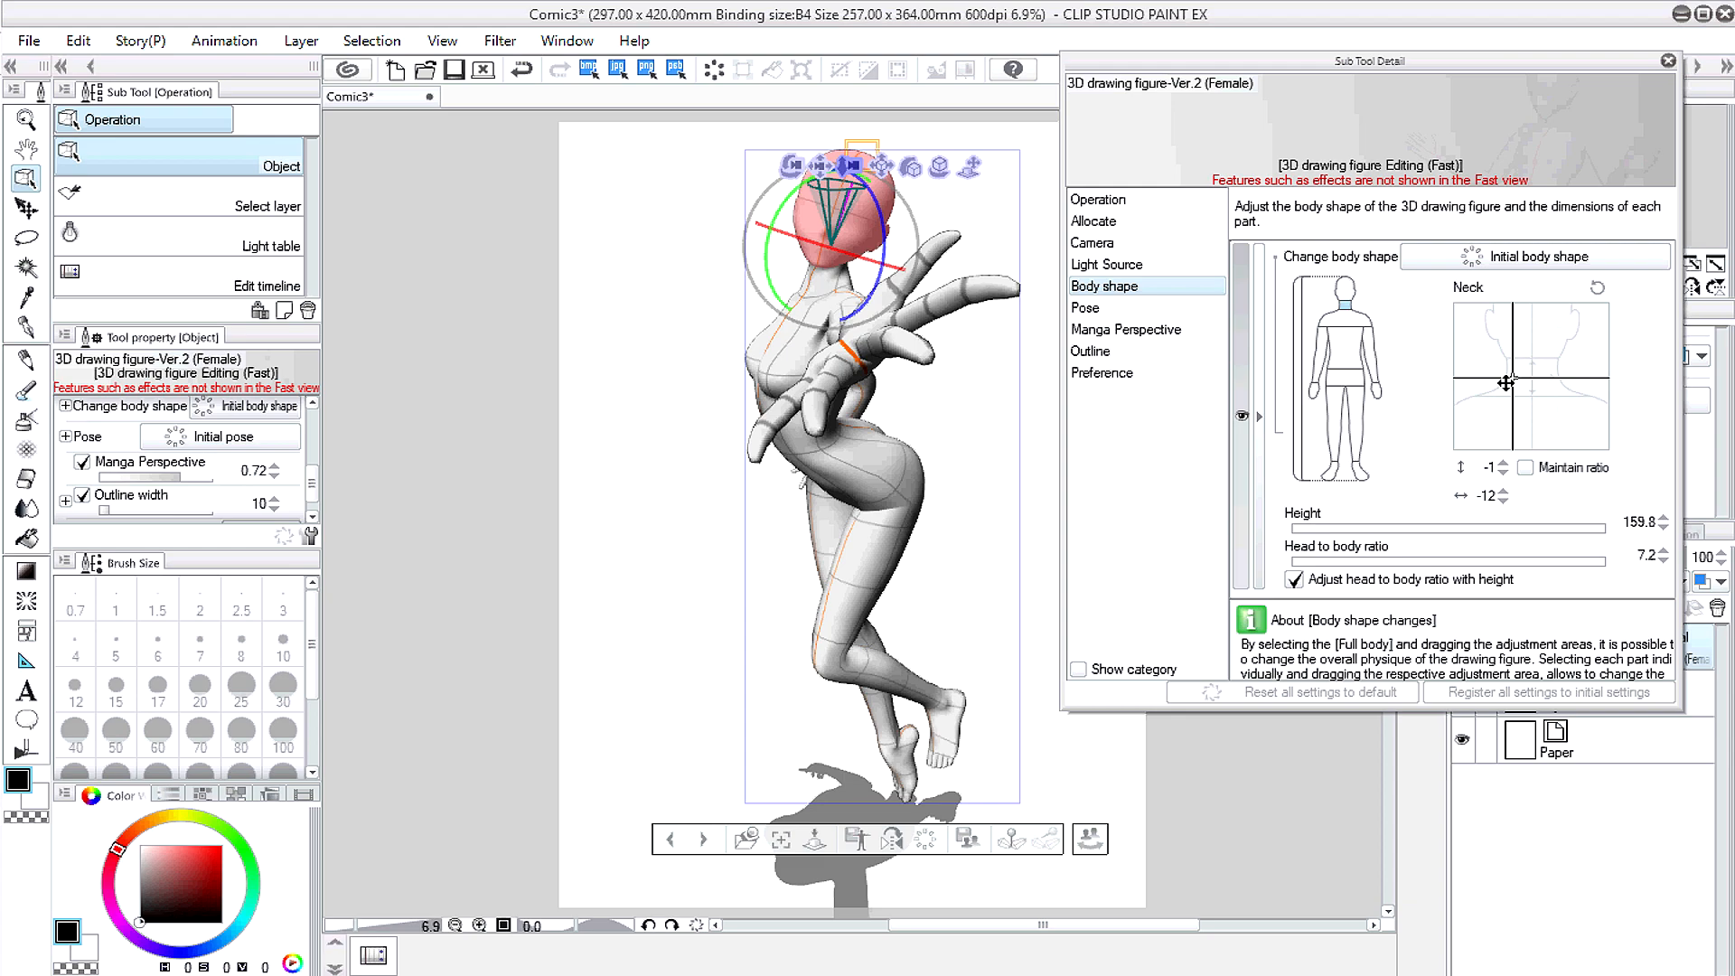
{"action": "left_click_drag", "start_coordinate": [1506, 383], "coordinate": [1506, 383]}
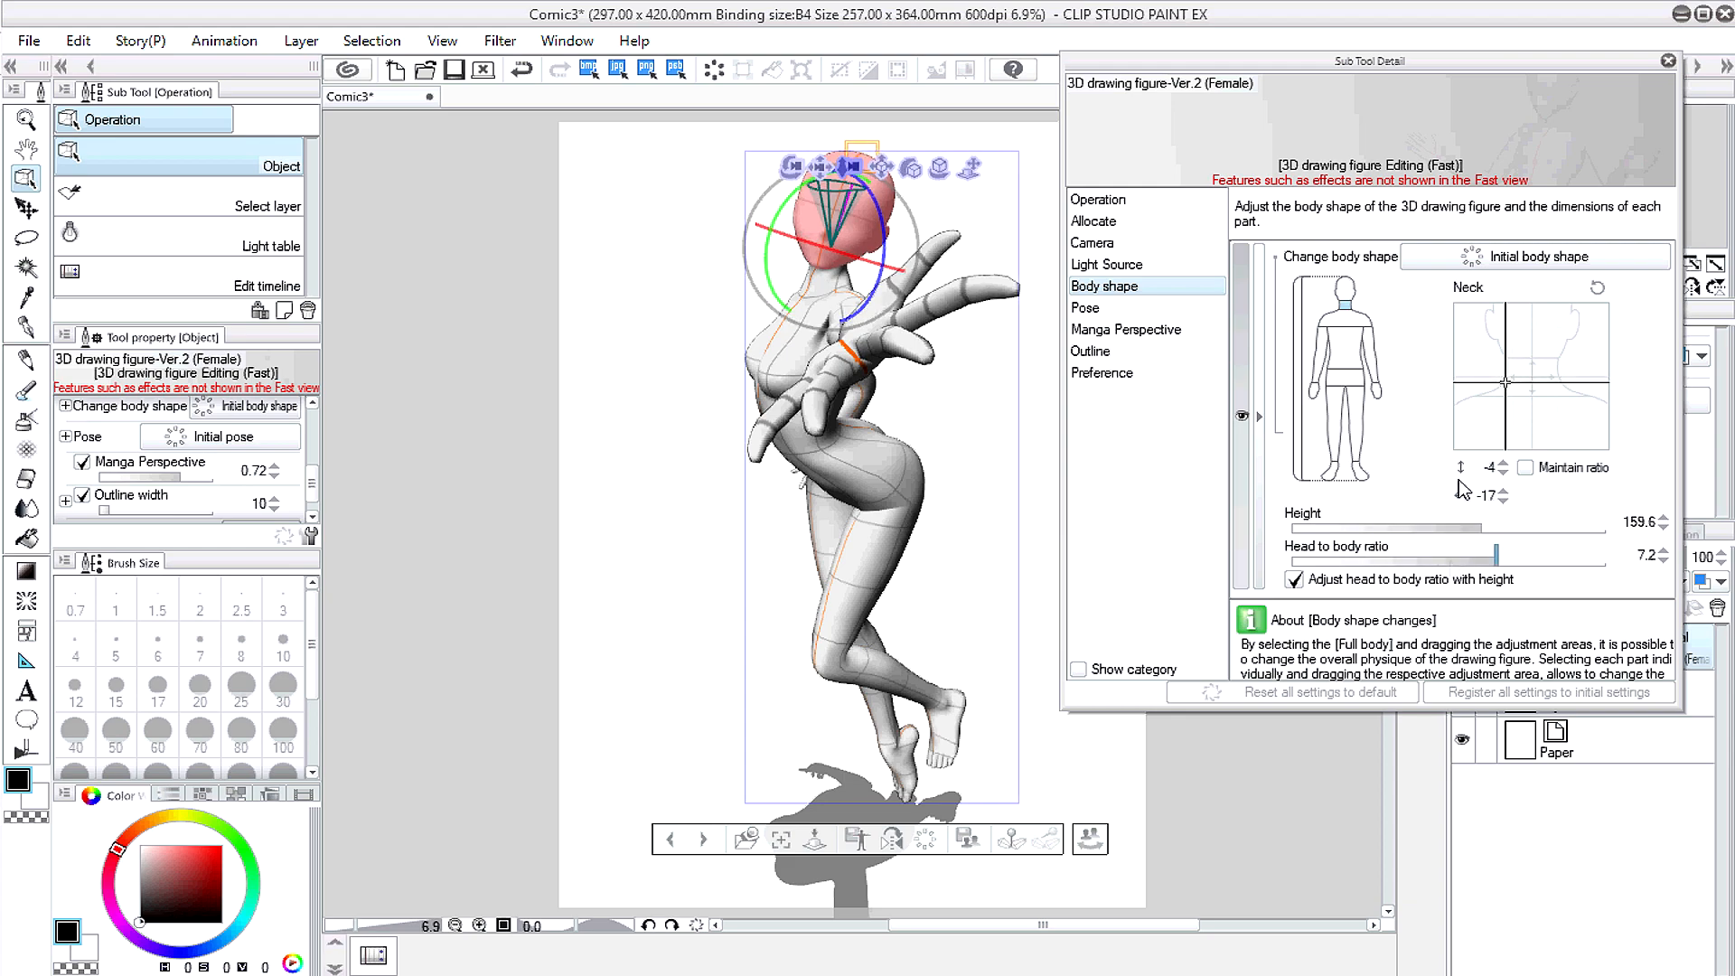
{"action": "left_click", "coordinate": [1452, 561]}
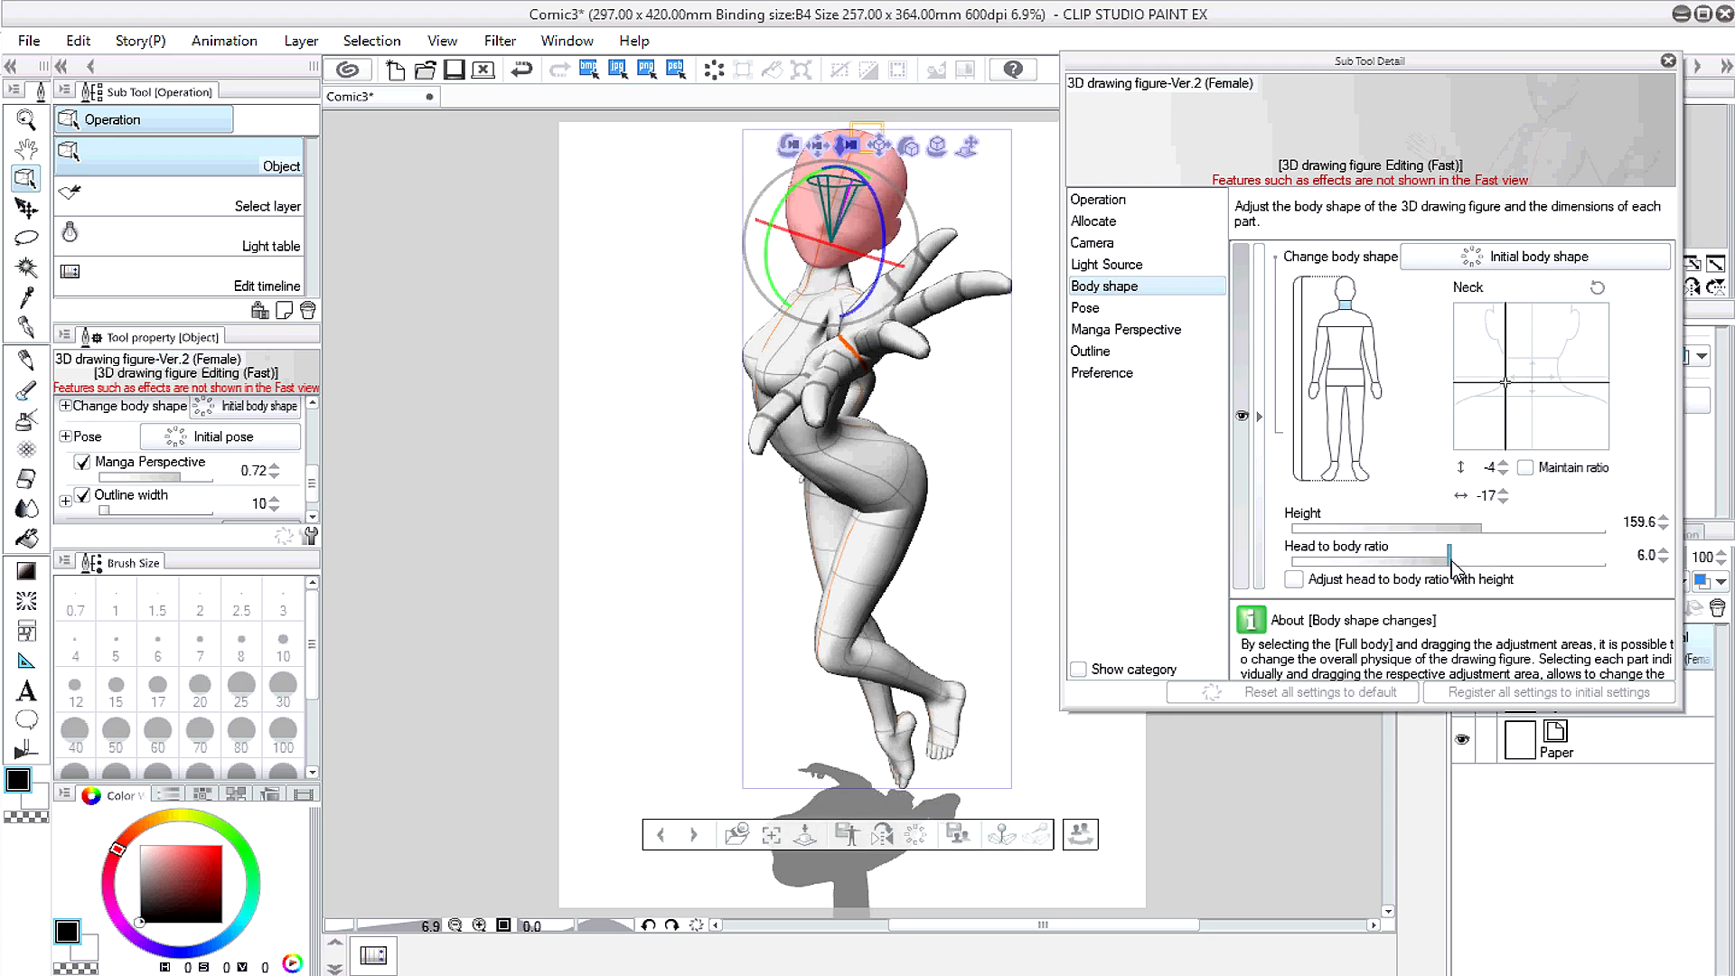
{"action": "left_click_drag", "start_coordinate": [1450, 561], "coordinate": [1438, 564]}
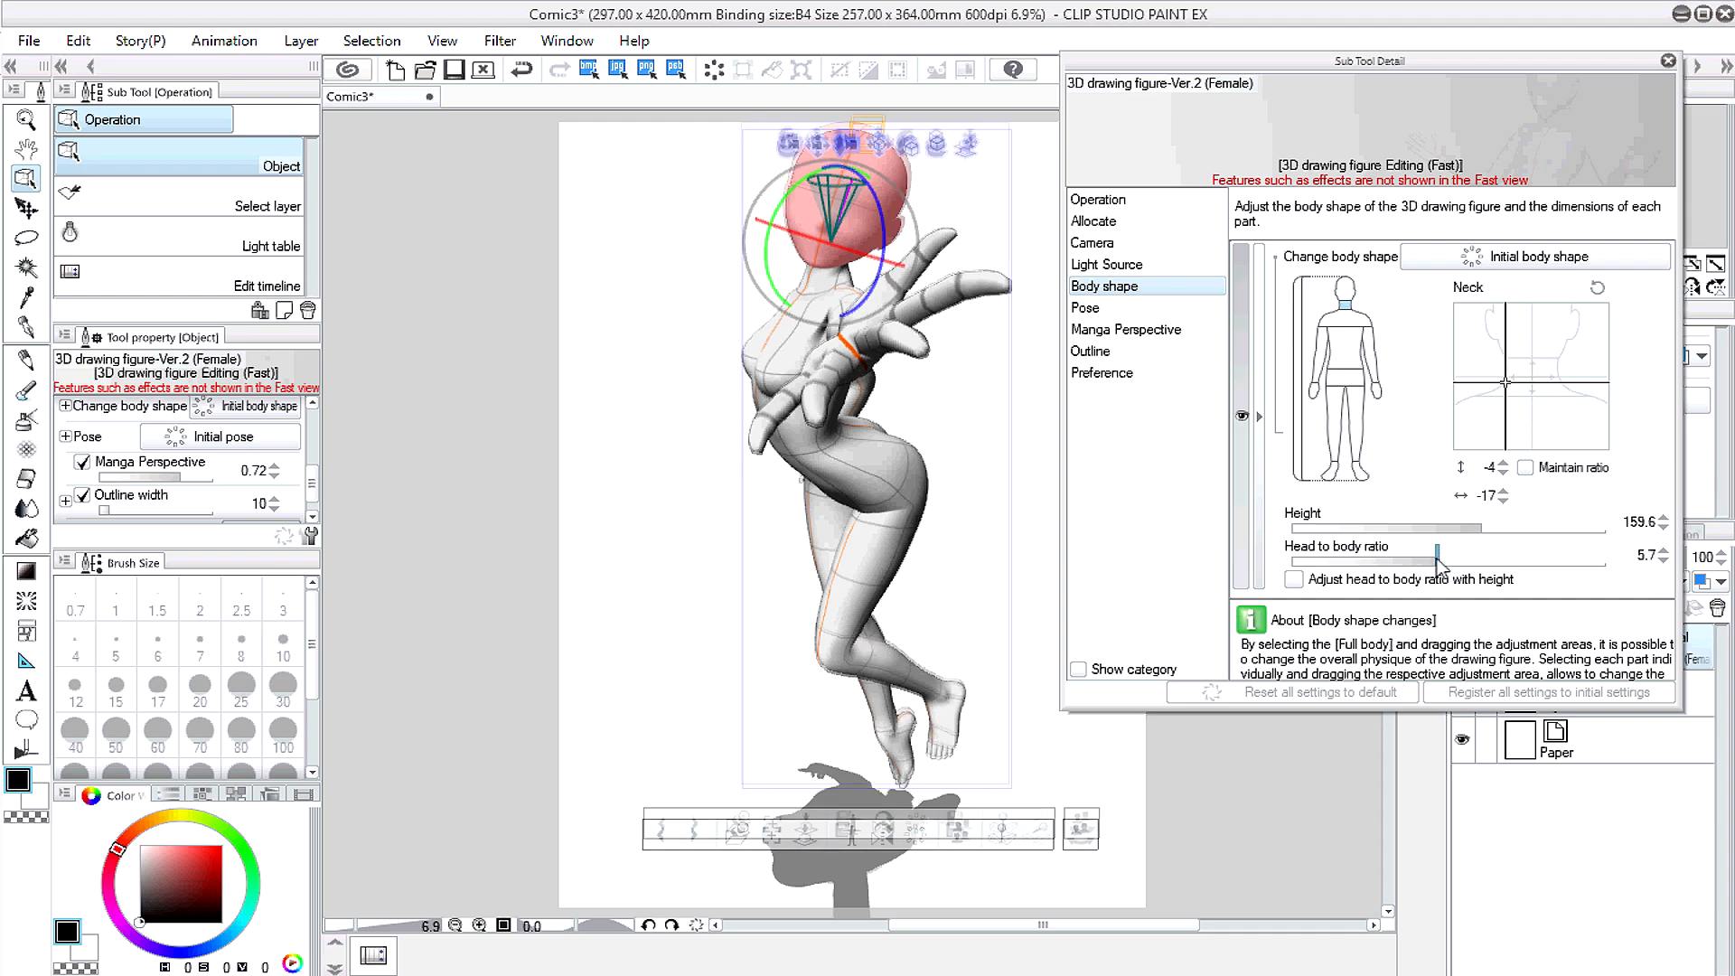
{"action": "left_click", "coordinate": [1424, 563]}
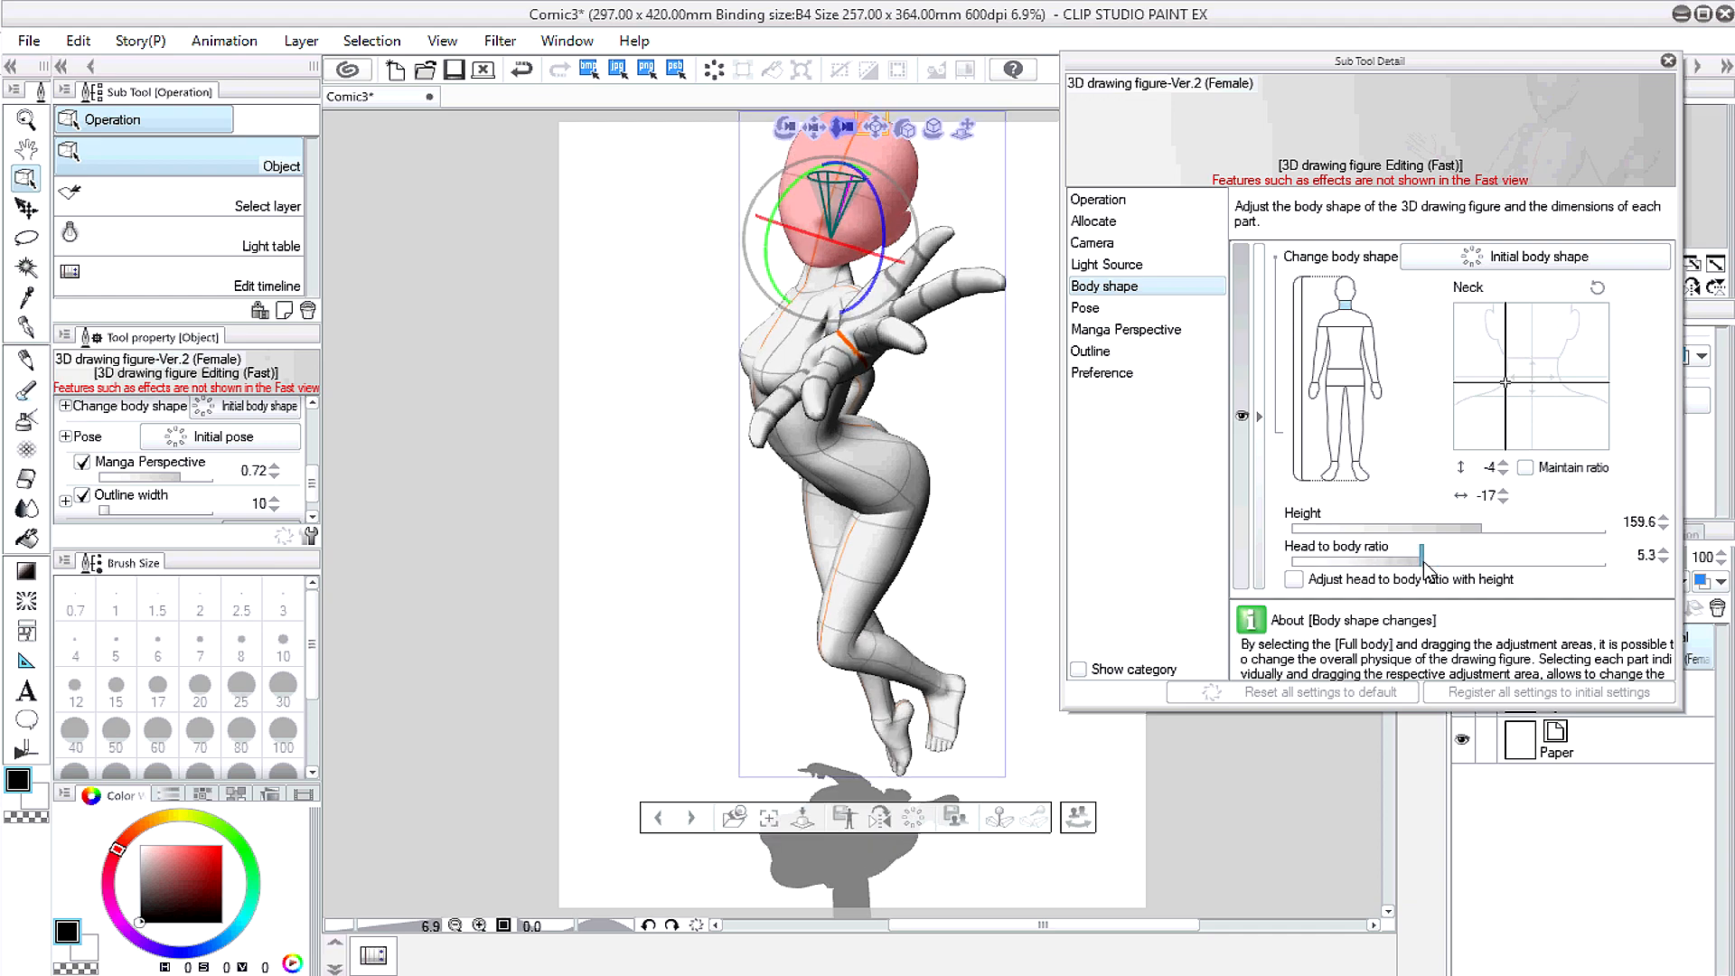
{"action": "left_click", "coordinate": [1426, 562]}
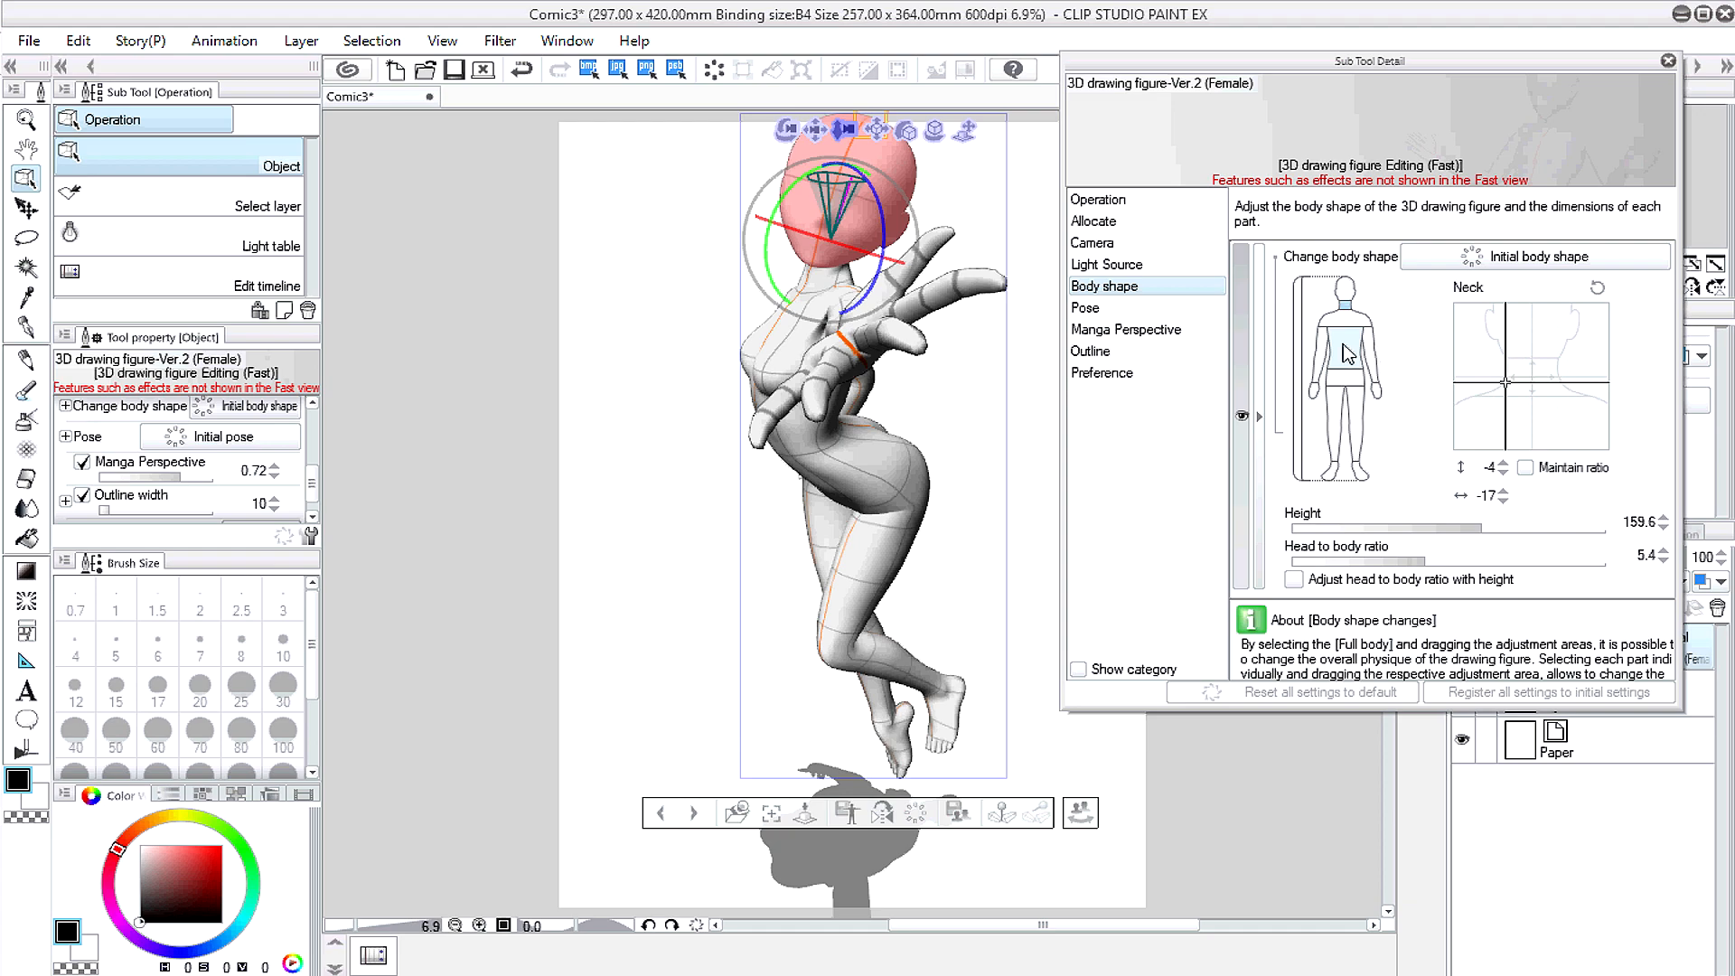
Step: Shrink the figure's hands, shift the view down-left, and close the body shape settings
{"action": "left_click", "coordinate": [1347, 315]}
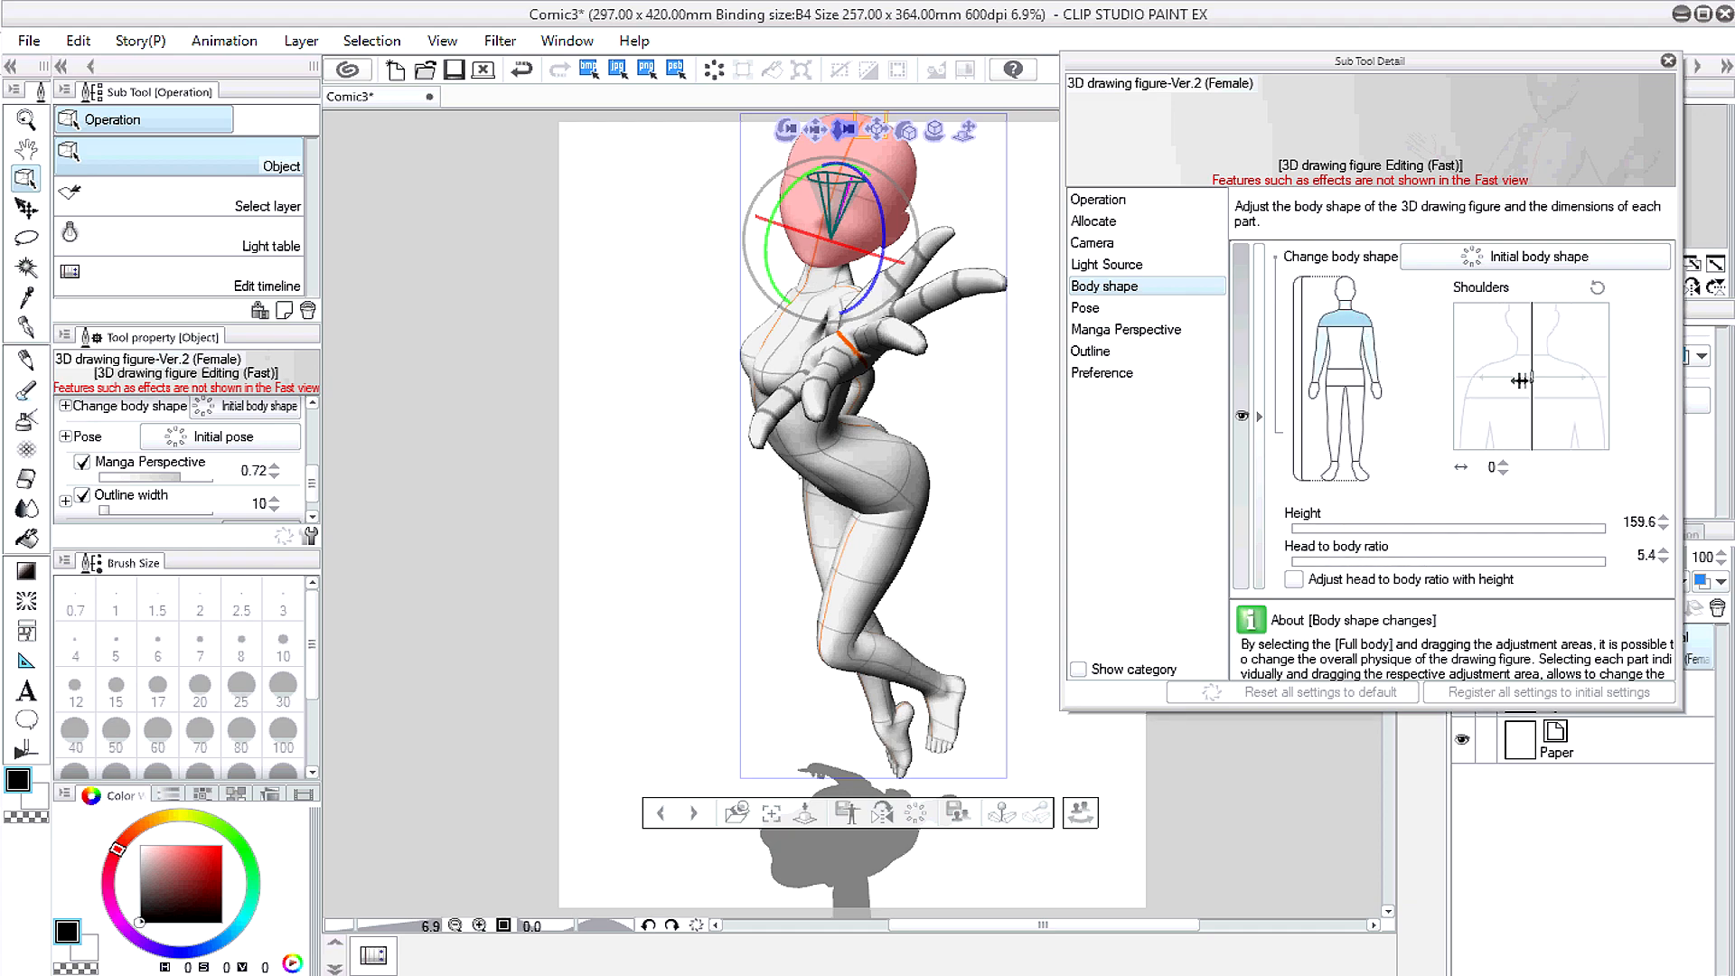
{"action": "left_click", "coordinate": [1379, 393]}
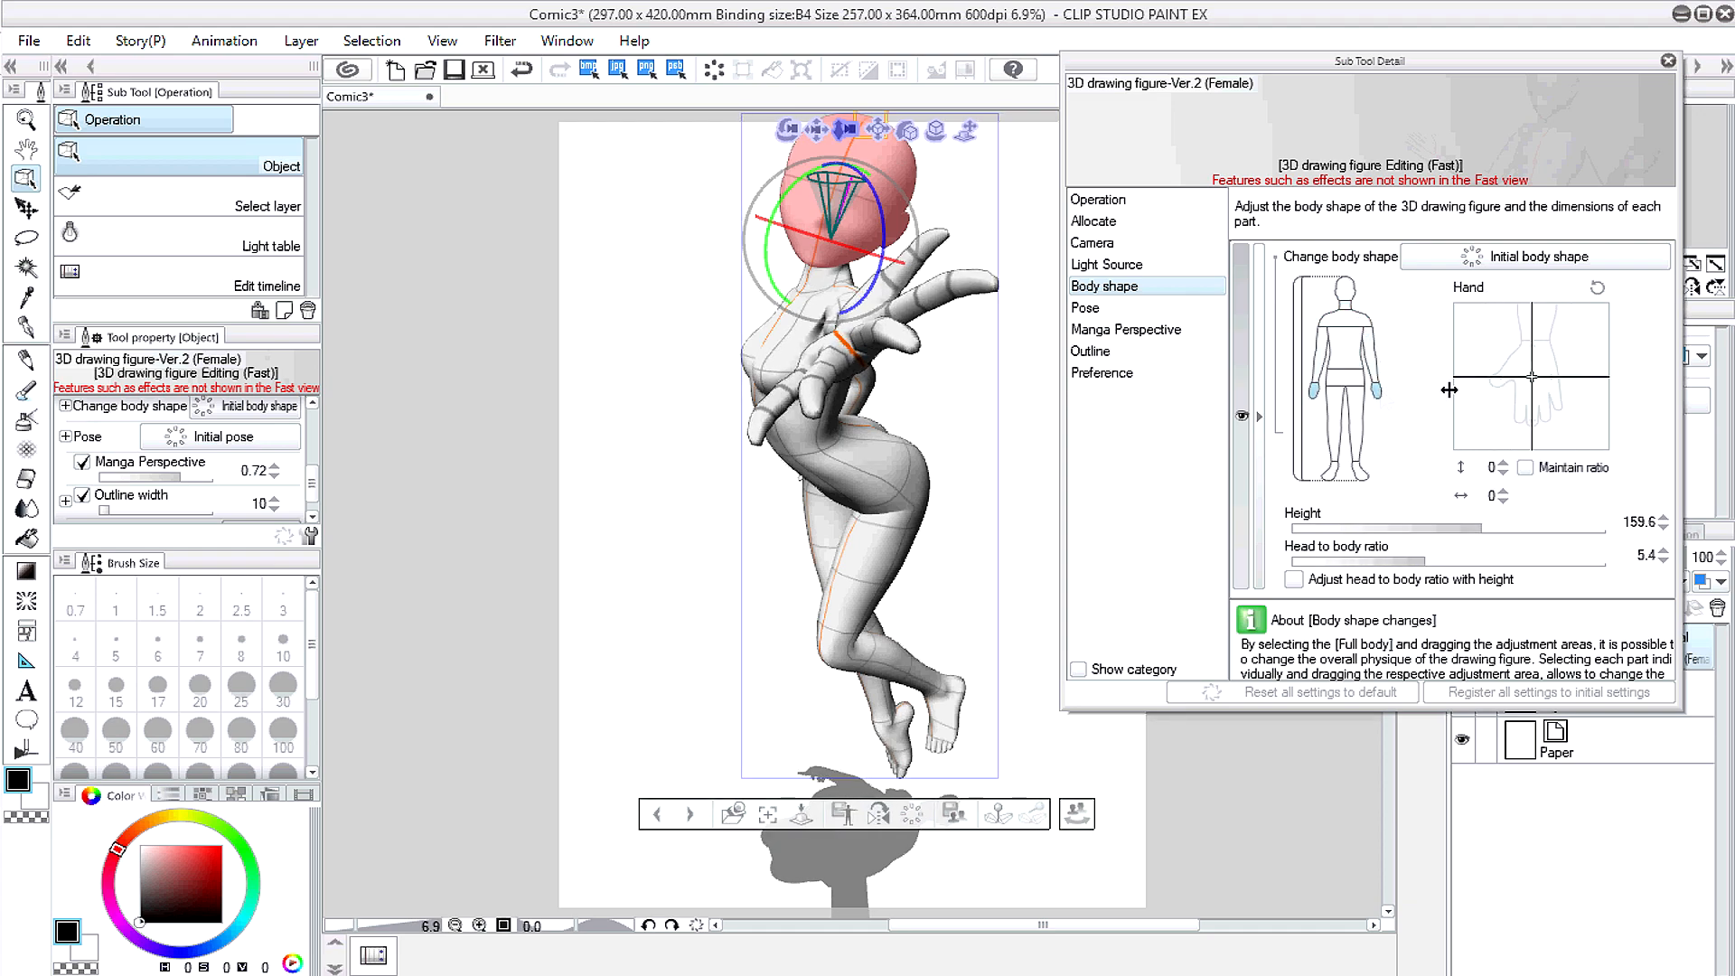
{"action": "left_click", "coordinate": [1518, 395]}
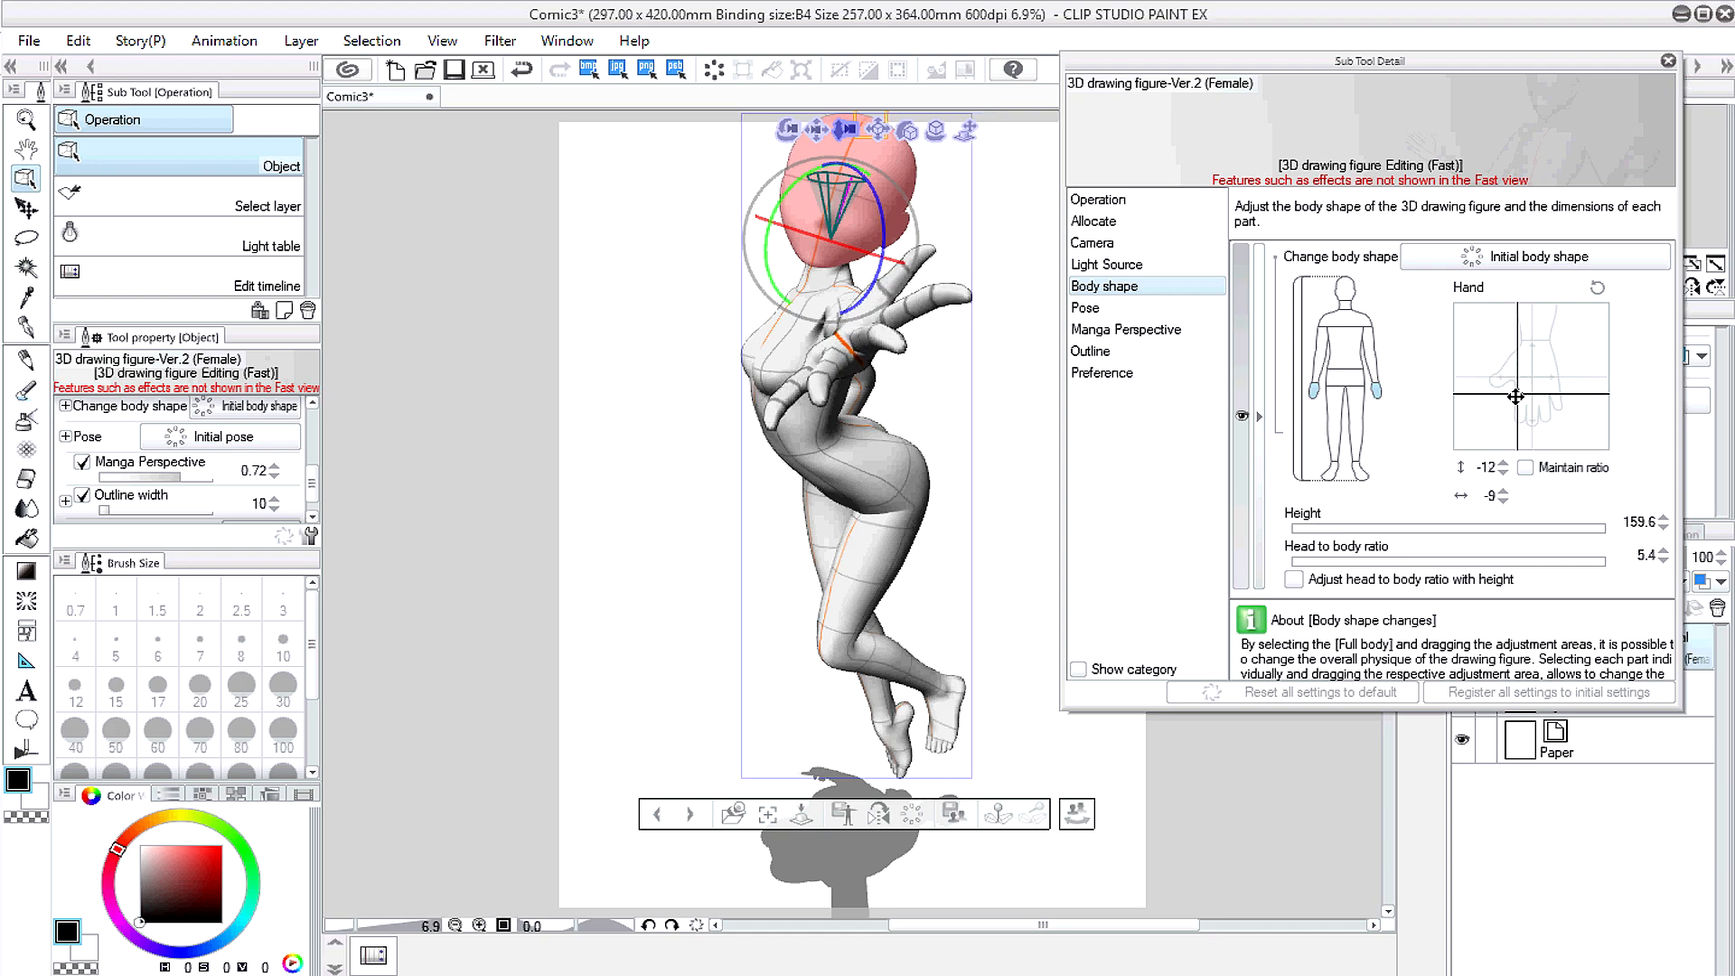
{"action": "left_click", "coordinate": [1516, 396]}
{"action": "left_click_drag", "start_coordinate": [815, 128], "coordinate": [806, 146]}
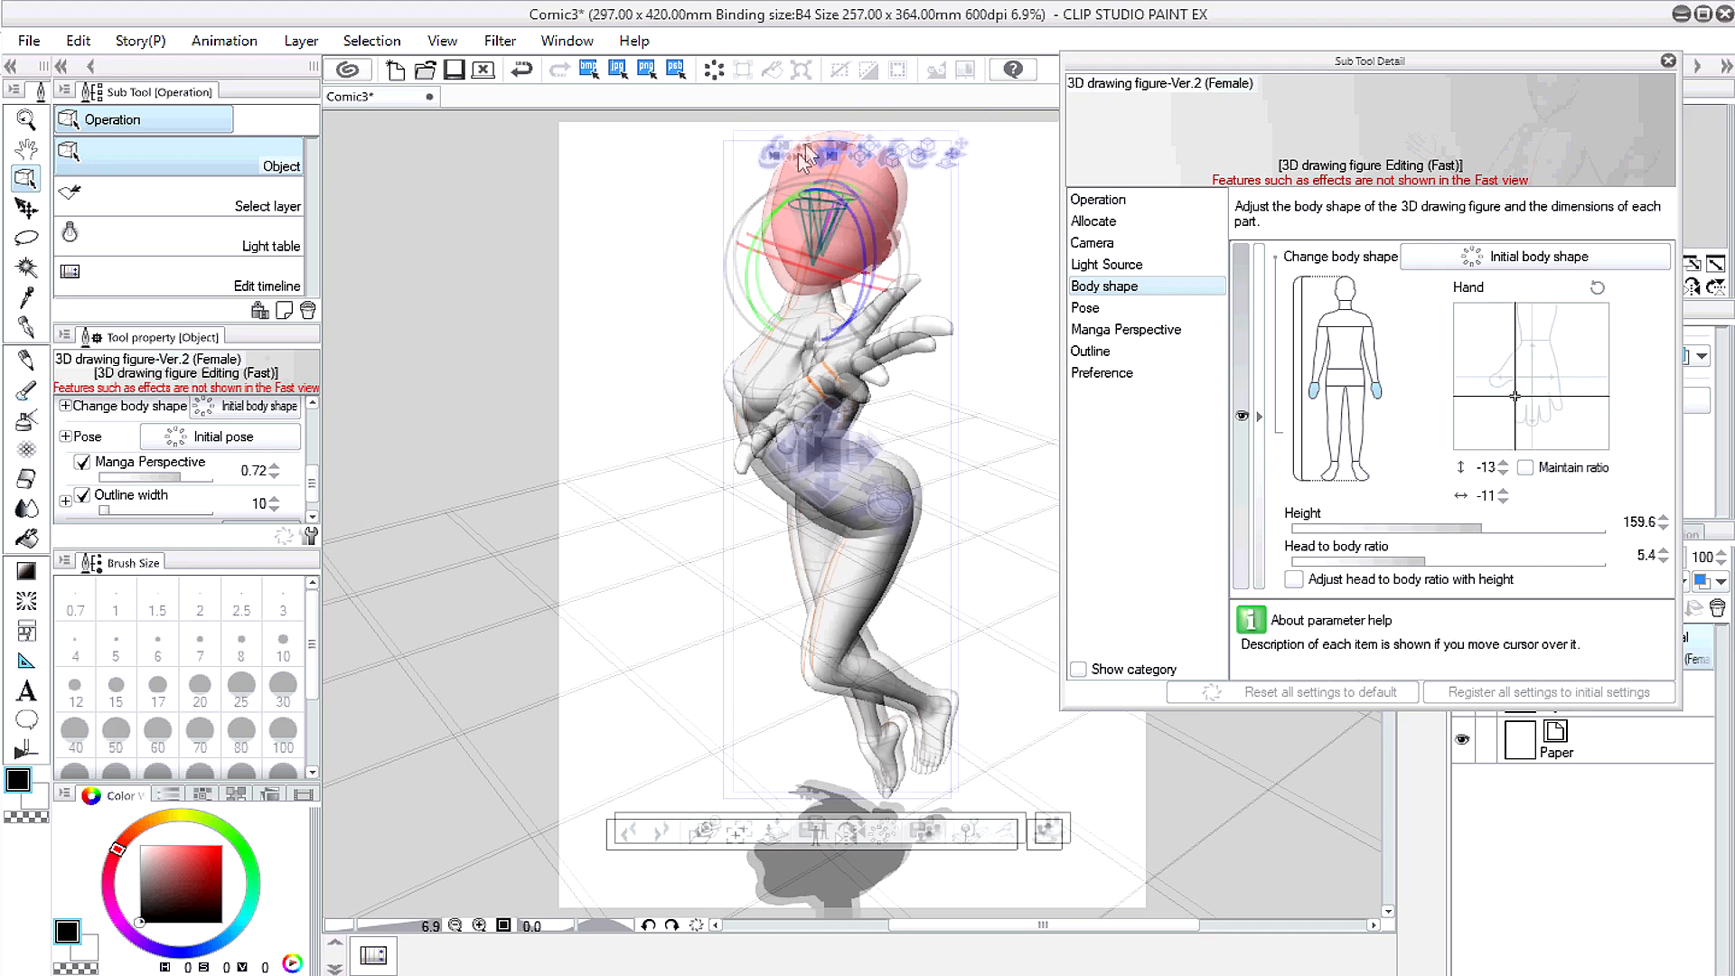
{"action": "left_click", "coordinate": [1668, 61]}
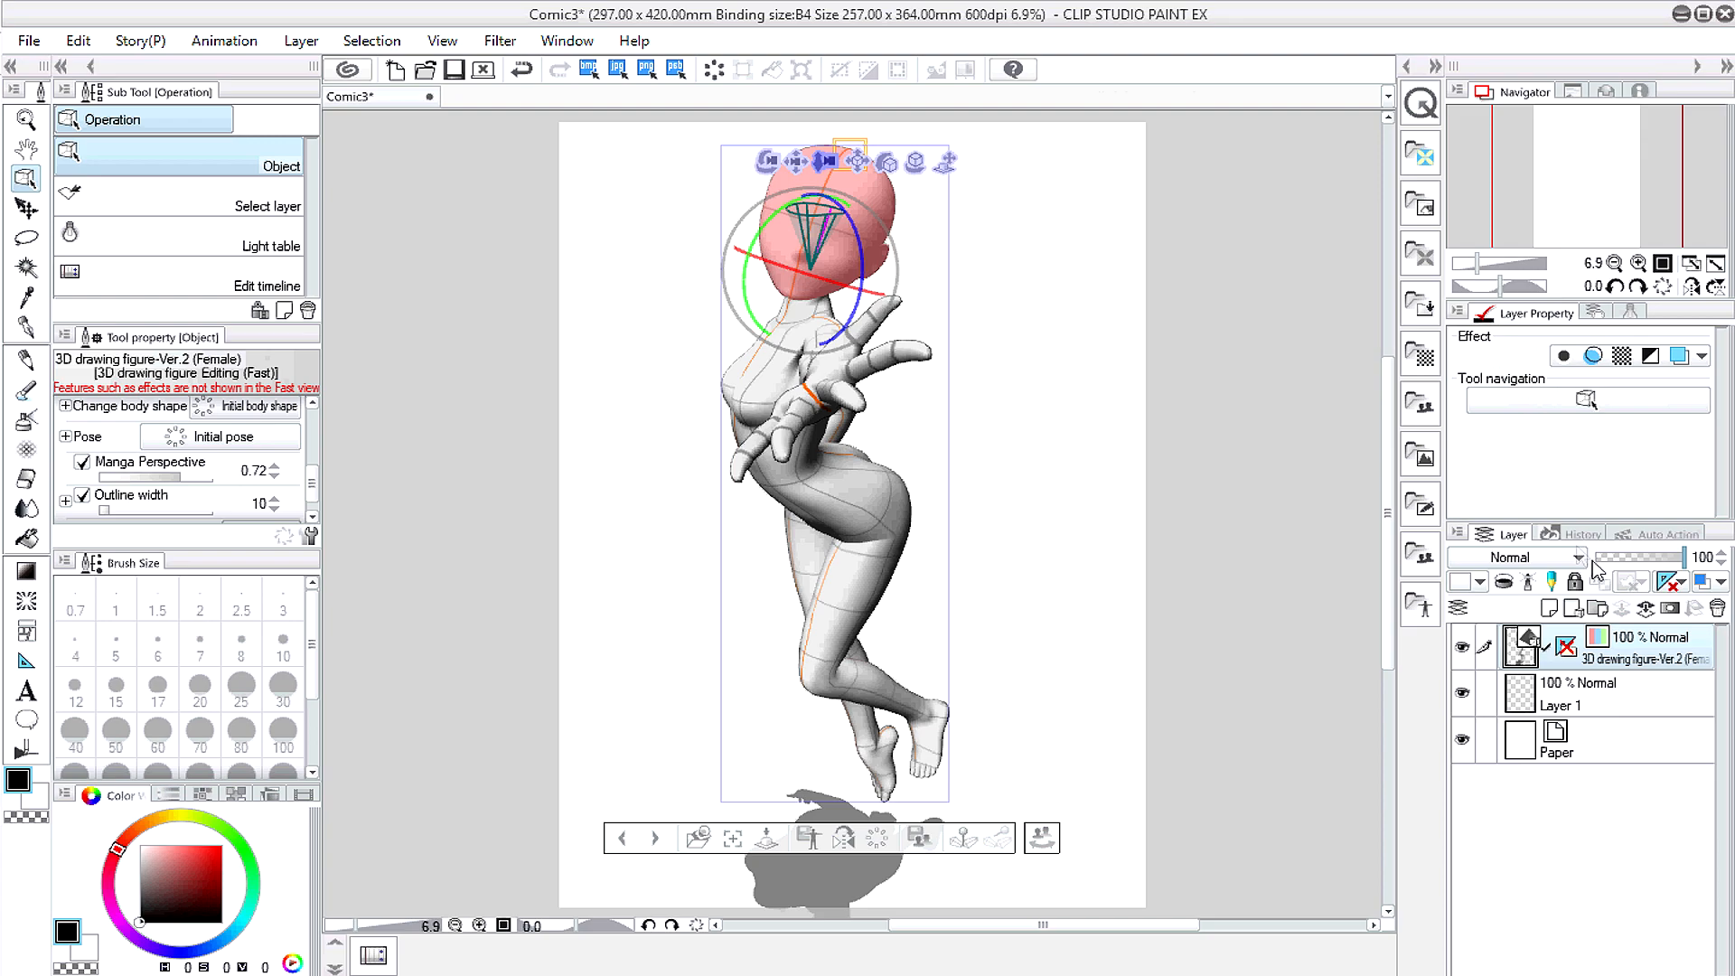
Step: Add Layer 2 and nudge the 3D figure layer slightly down and right
{"action": "left_click", "coordinate": [1551, 607]}
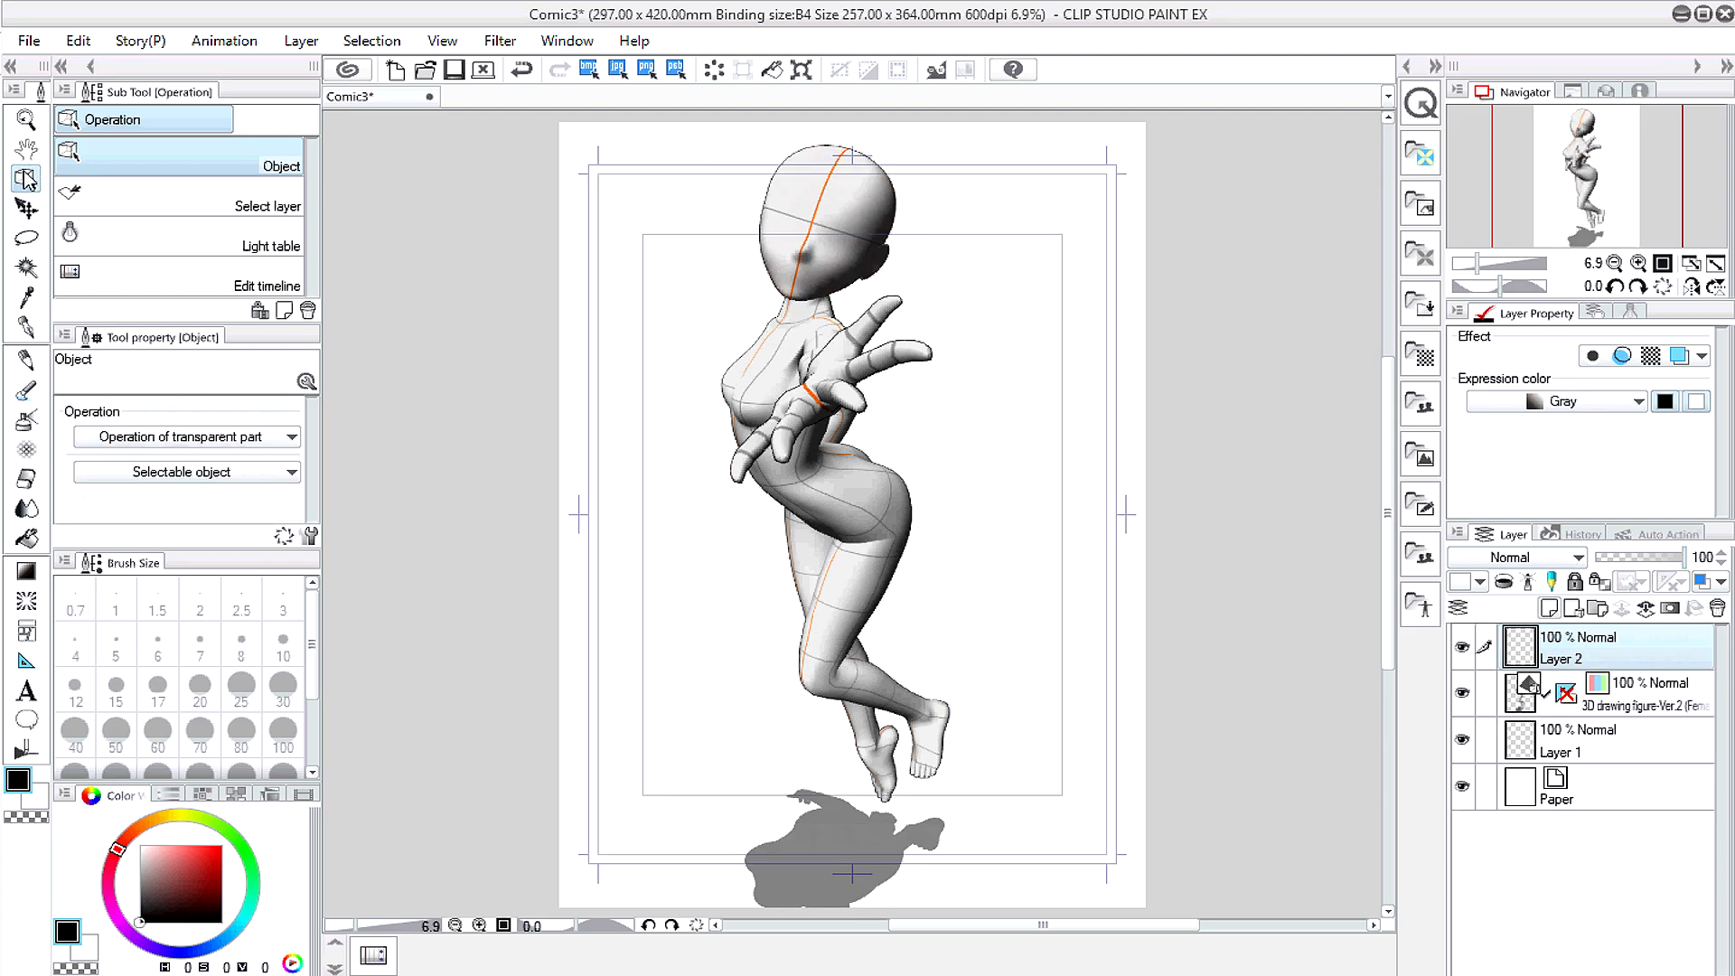
{"action": "left_click", "coordinate": [26, 150]}
{"action": "left_click_drag", "start_coordinate": [625, 347], "coordinate": [585, 356]}
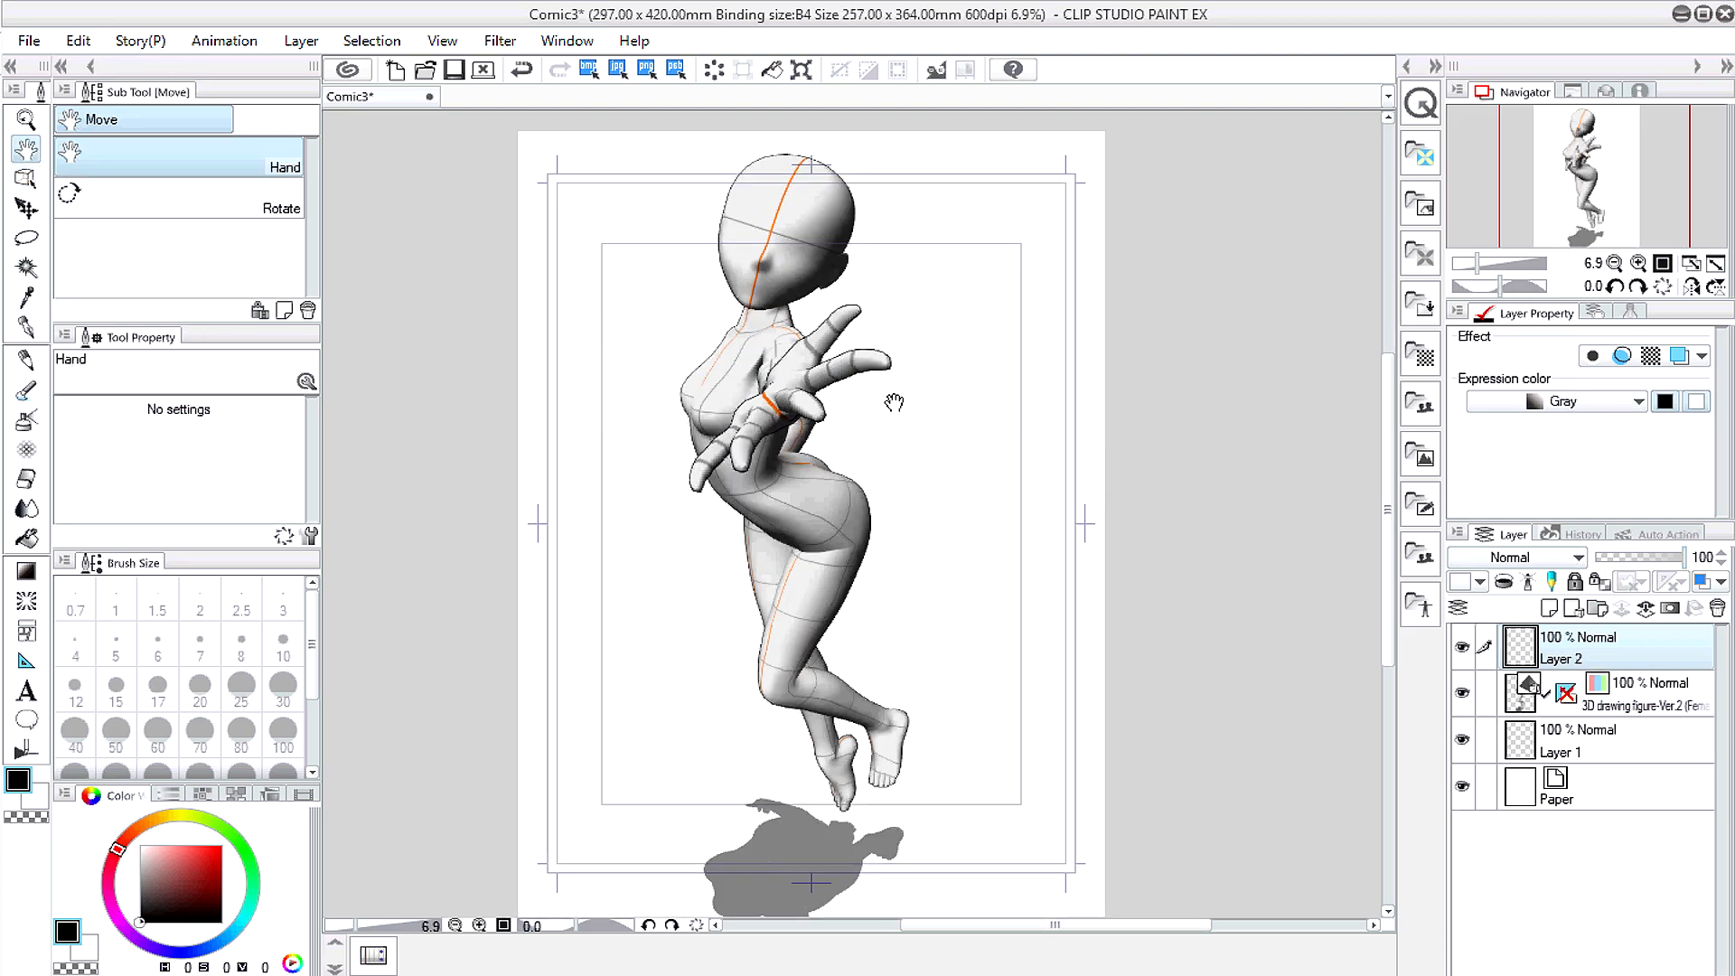
{"action": "left_click", "coordinate": [1659, 703]}
{"action": "key", "text": "k"}
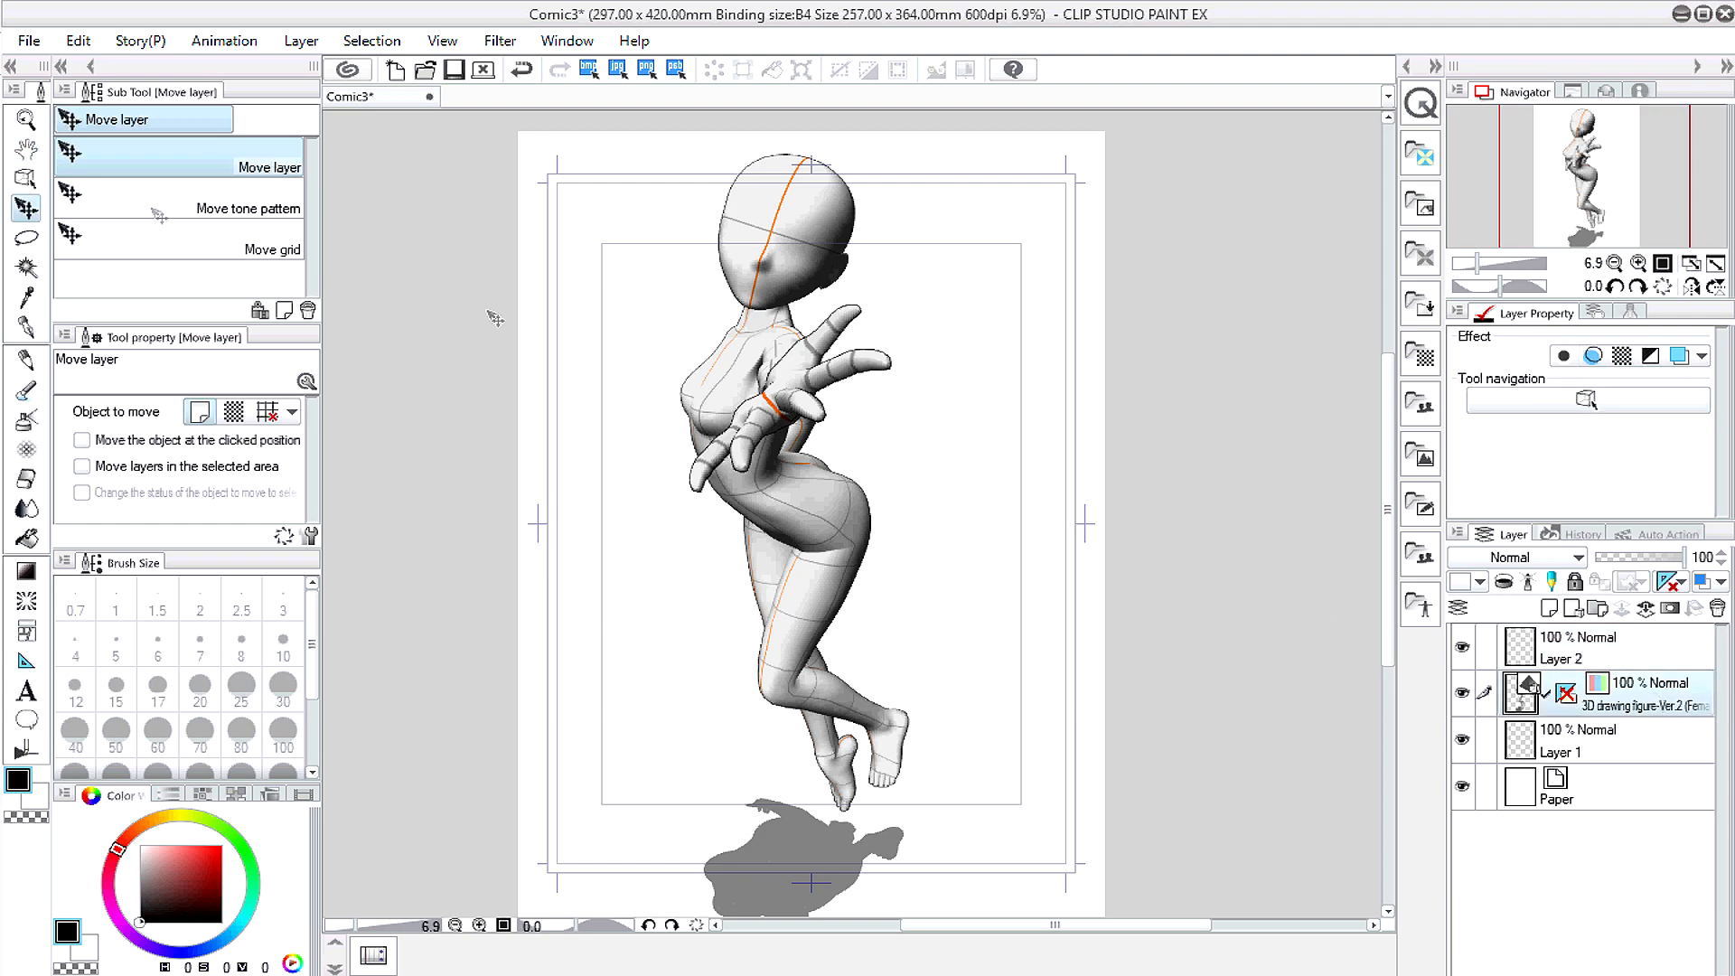
{"action": "mouse_move", "coordinate": [610, 396]}
{"action": "left_mouse_down"}
{"action": "mouse_move", "coordinate": [618, 421]}
{"action": "mouse_move", "coordinate": [620, 394]}
{"action": "left_mouse_up"}
Step: Lower the 3D figure layer's opacity to 38% and pick the G-pen on Layer 2
{"action": "left_click", "coordinate": [26, 328]}
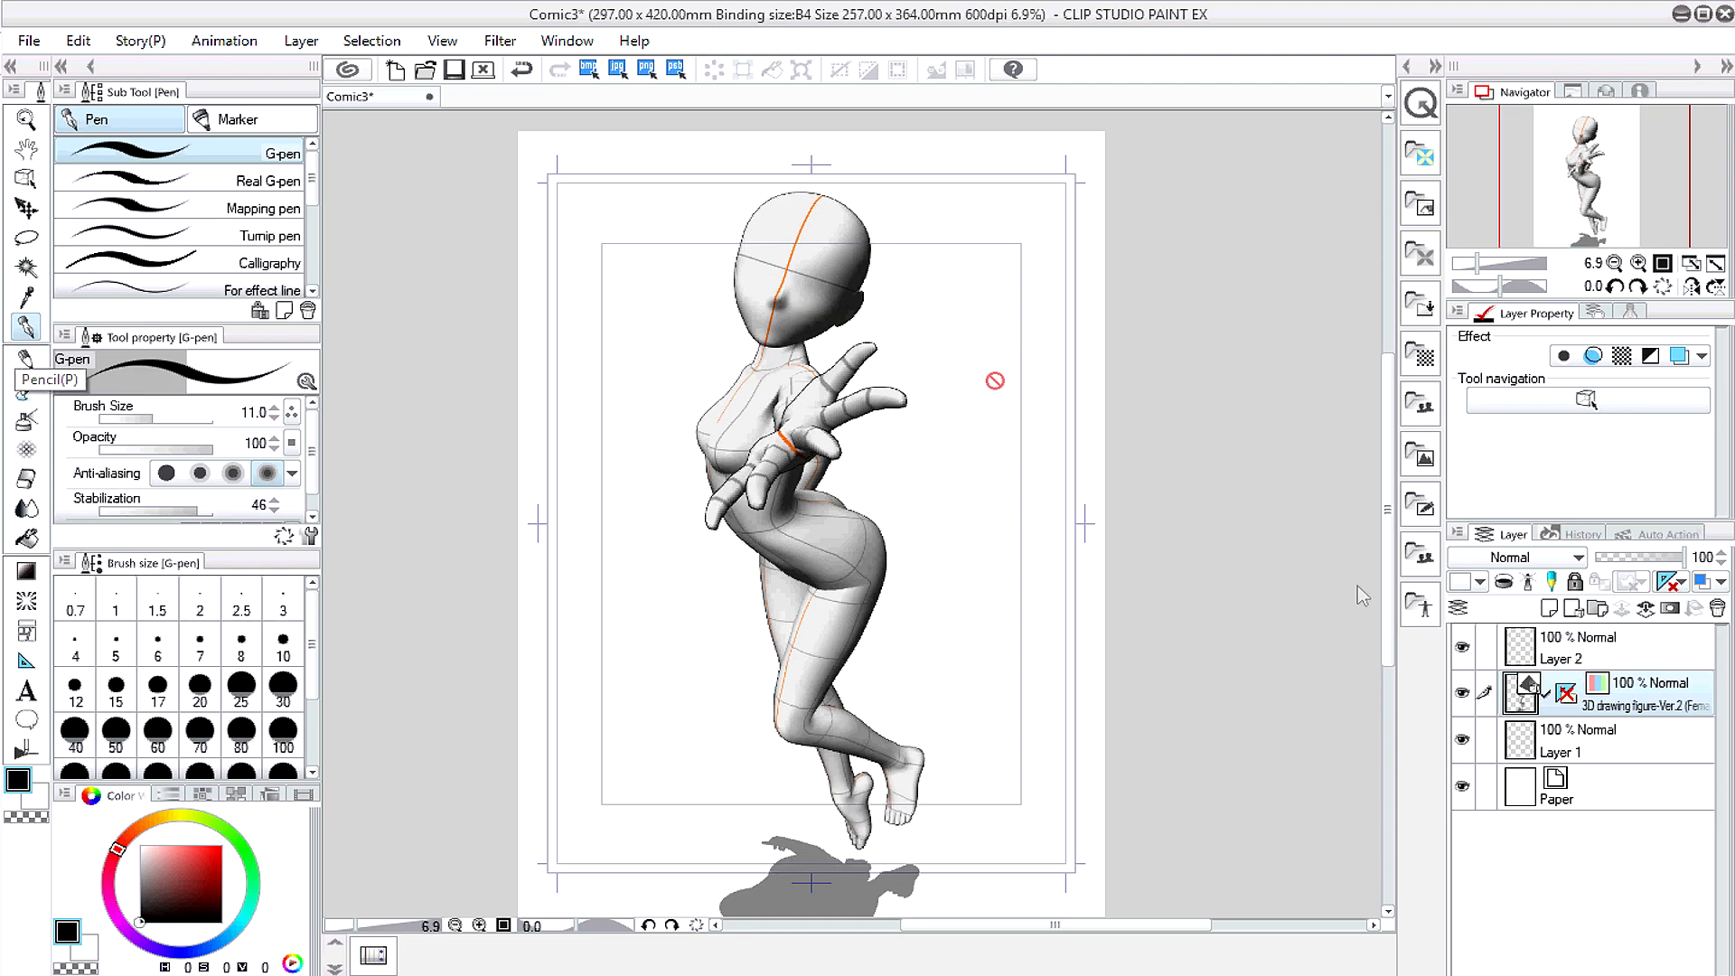
{"action": "left_click", "coordinate": [1631, 559]}
{"action": "left_click", "coordinate": [1597, 640]}
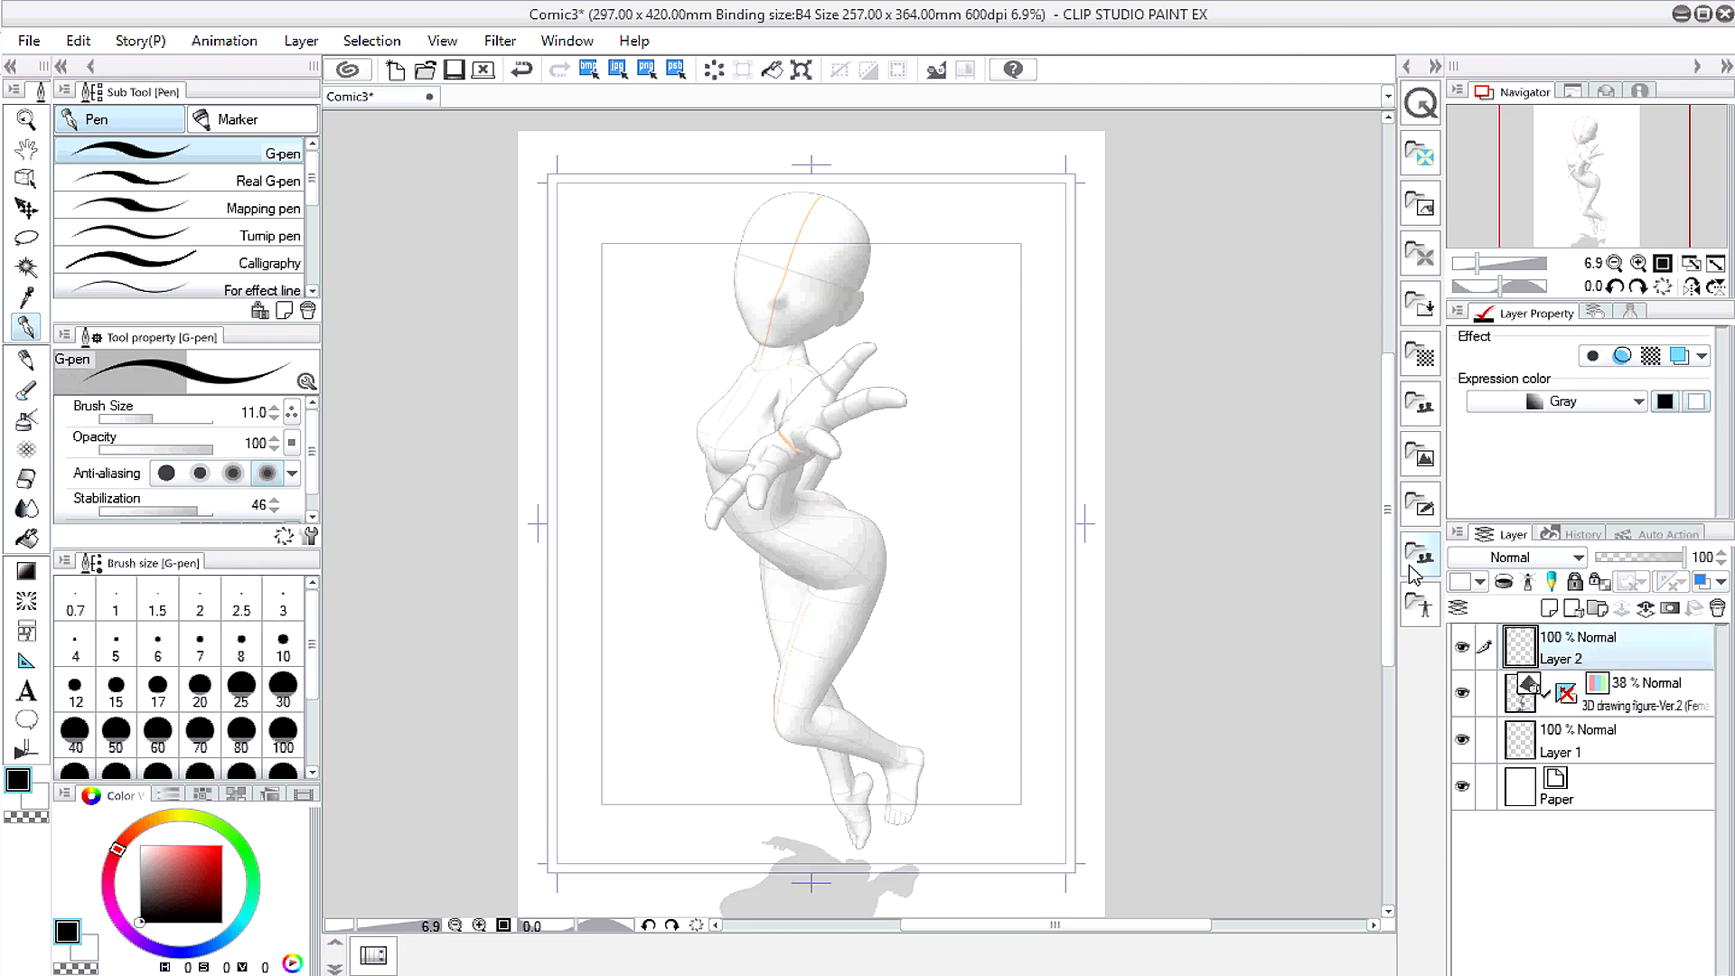
Step: Sketch the head outline, jawline and neck over the 3D figure
{"action": "scroll", "coordinate": [768, 252], "scroll_direction": "up", "scroll_amount": 3}
{"action": "scroll", "coordinate": [763, 252], "scroll_direction": "up", "scroll_amount": 1}
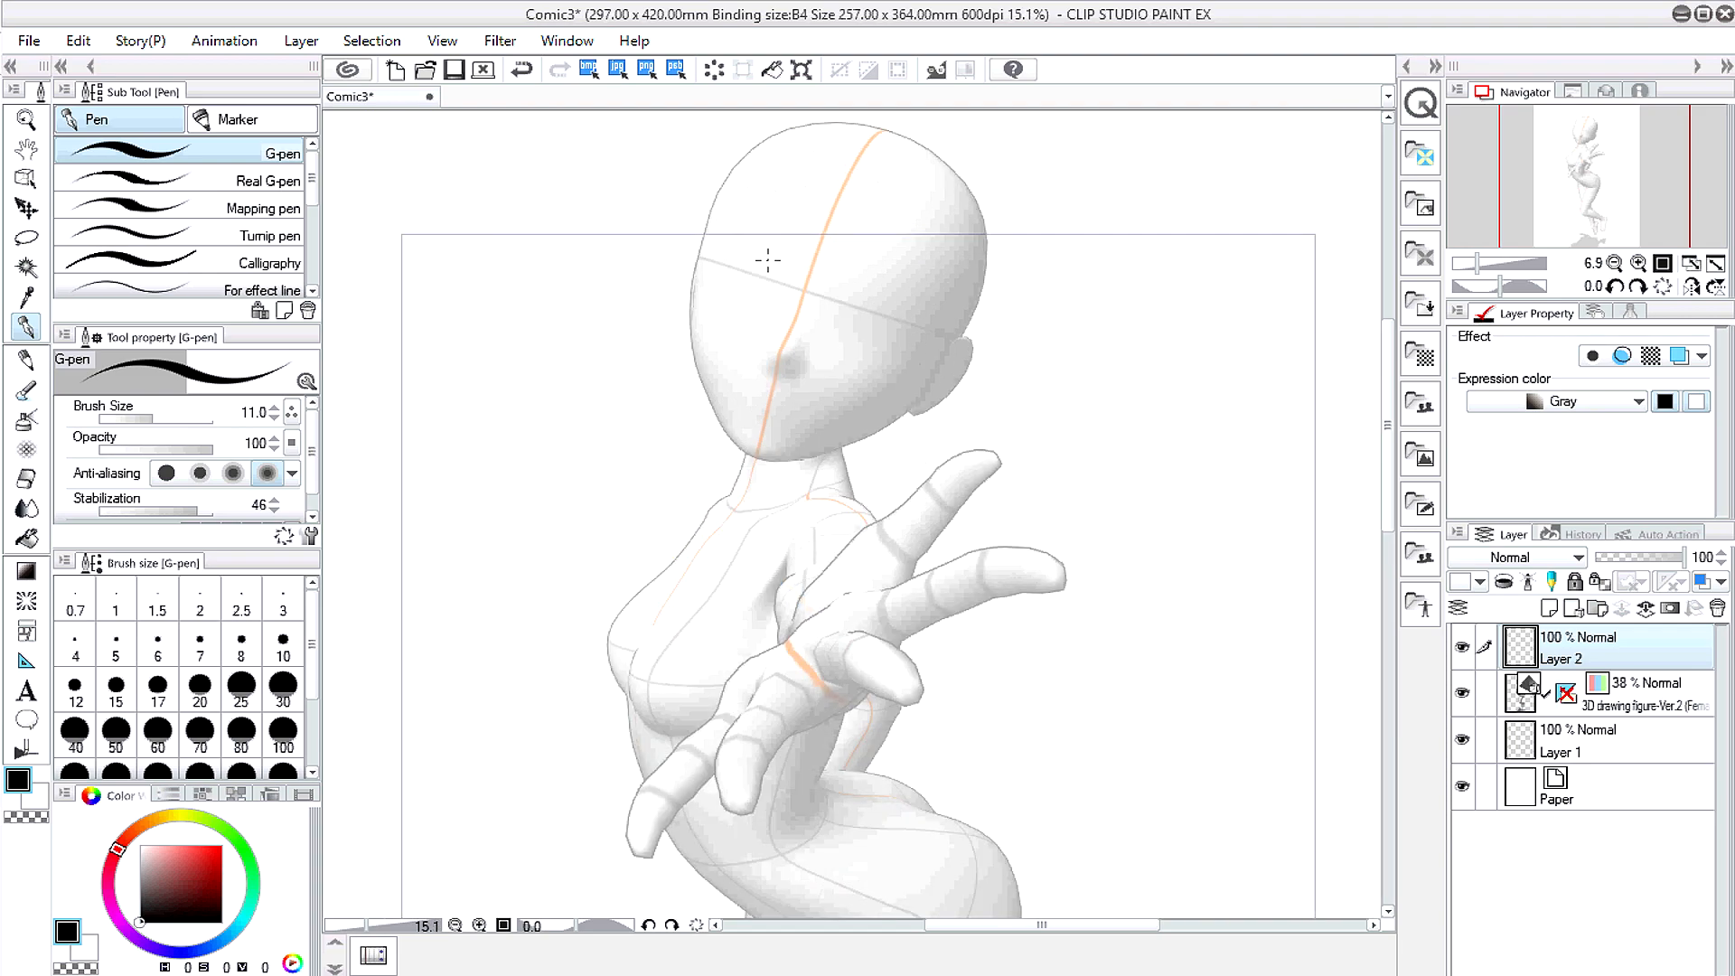
{"action": "left_click_drag", "start_coordinate": [729, 156], "coordinate": [696, 264]}
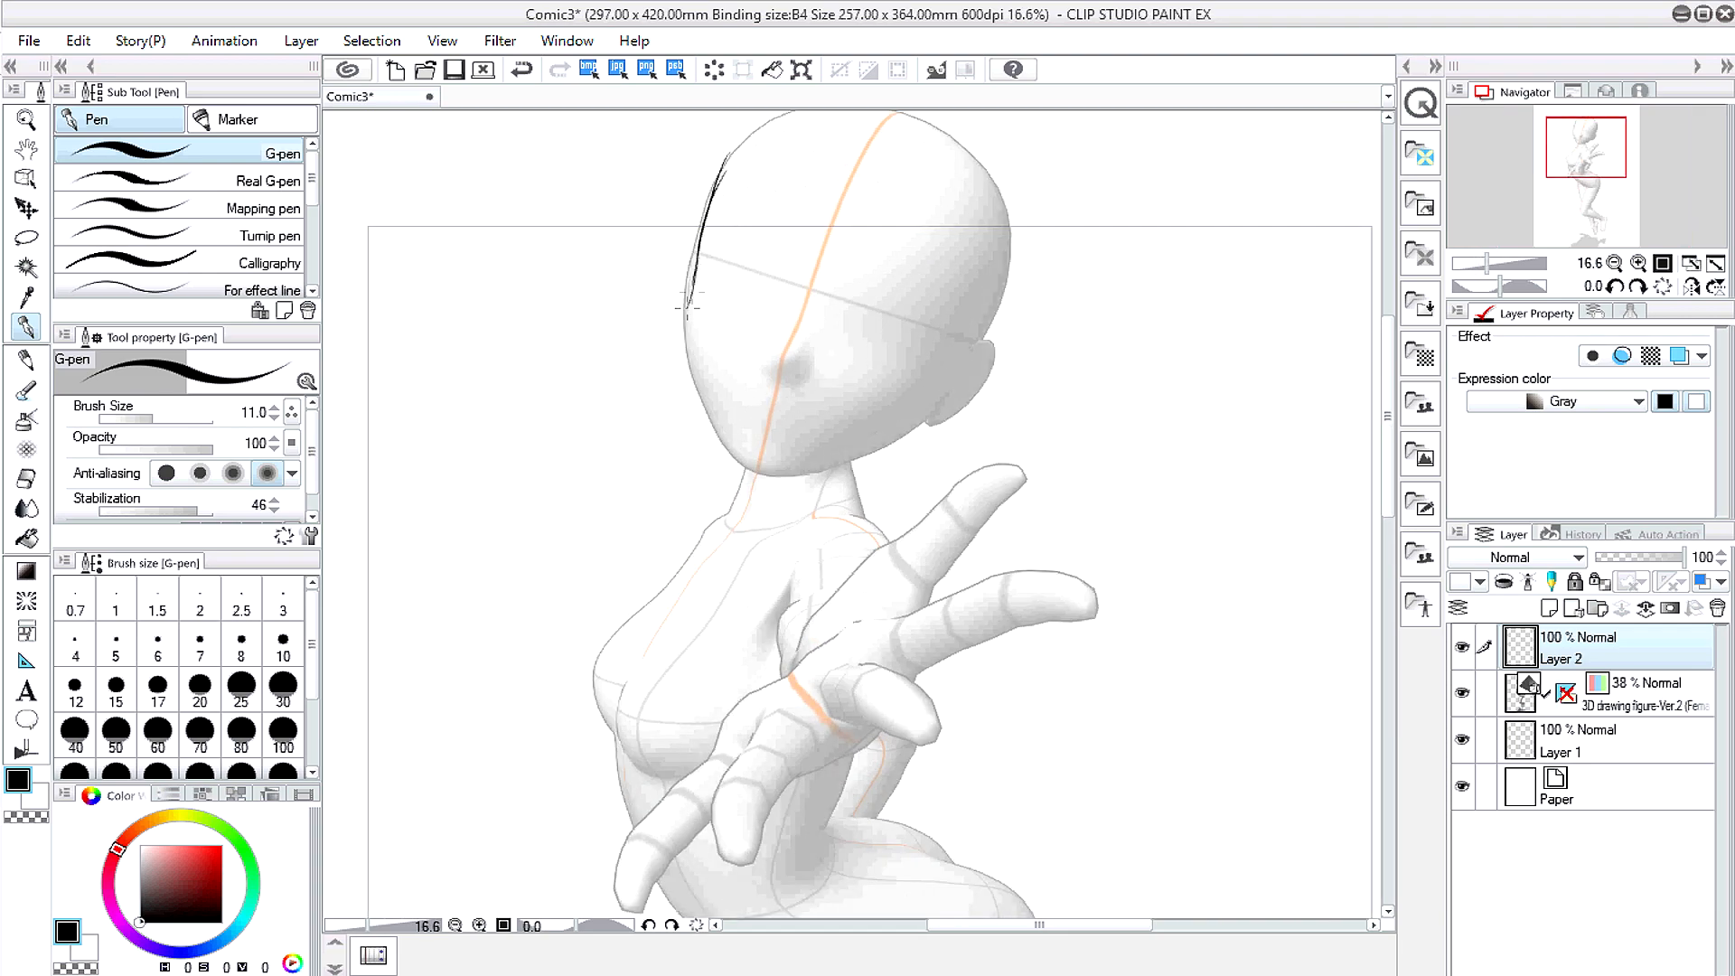
{"action": "left_click_drag", "start_coordinate": [731, 418], "coordinate": [798, 448]}
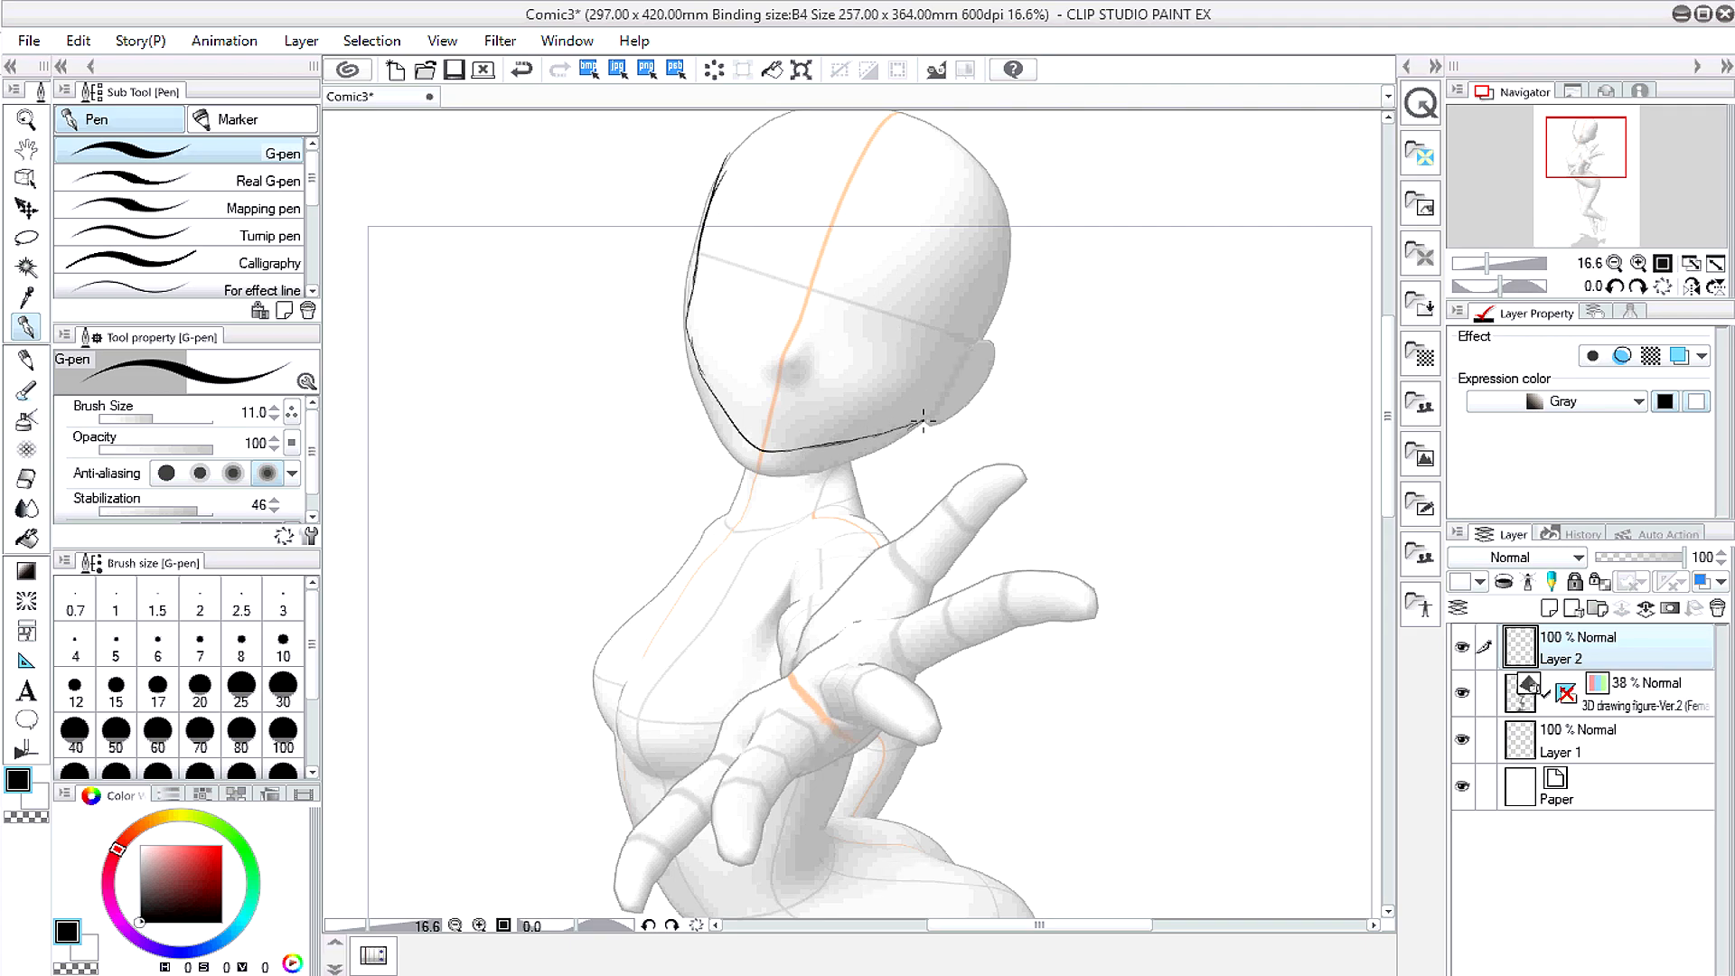
{"action": "scroll", "coordinate": [783, 358], "scroll_direction": "up", "scroll_amount": 1}
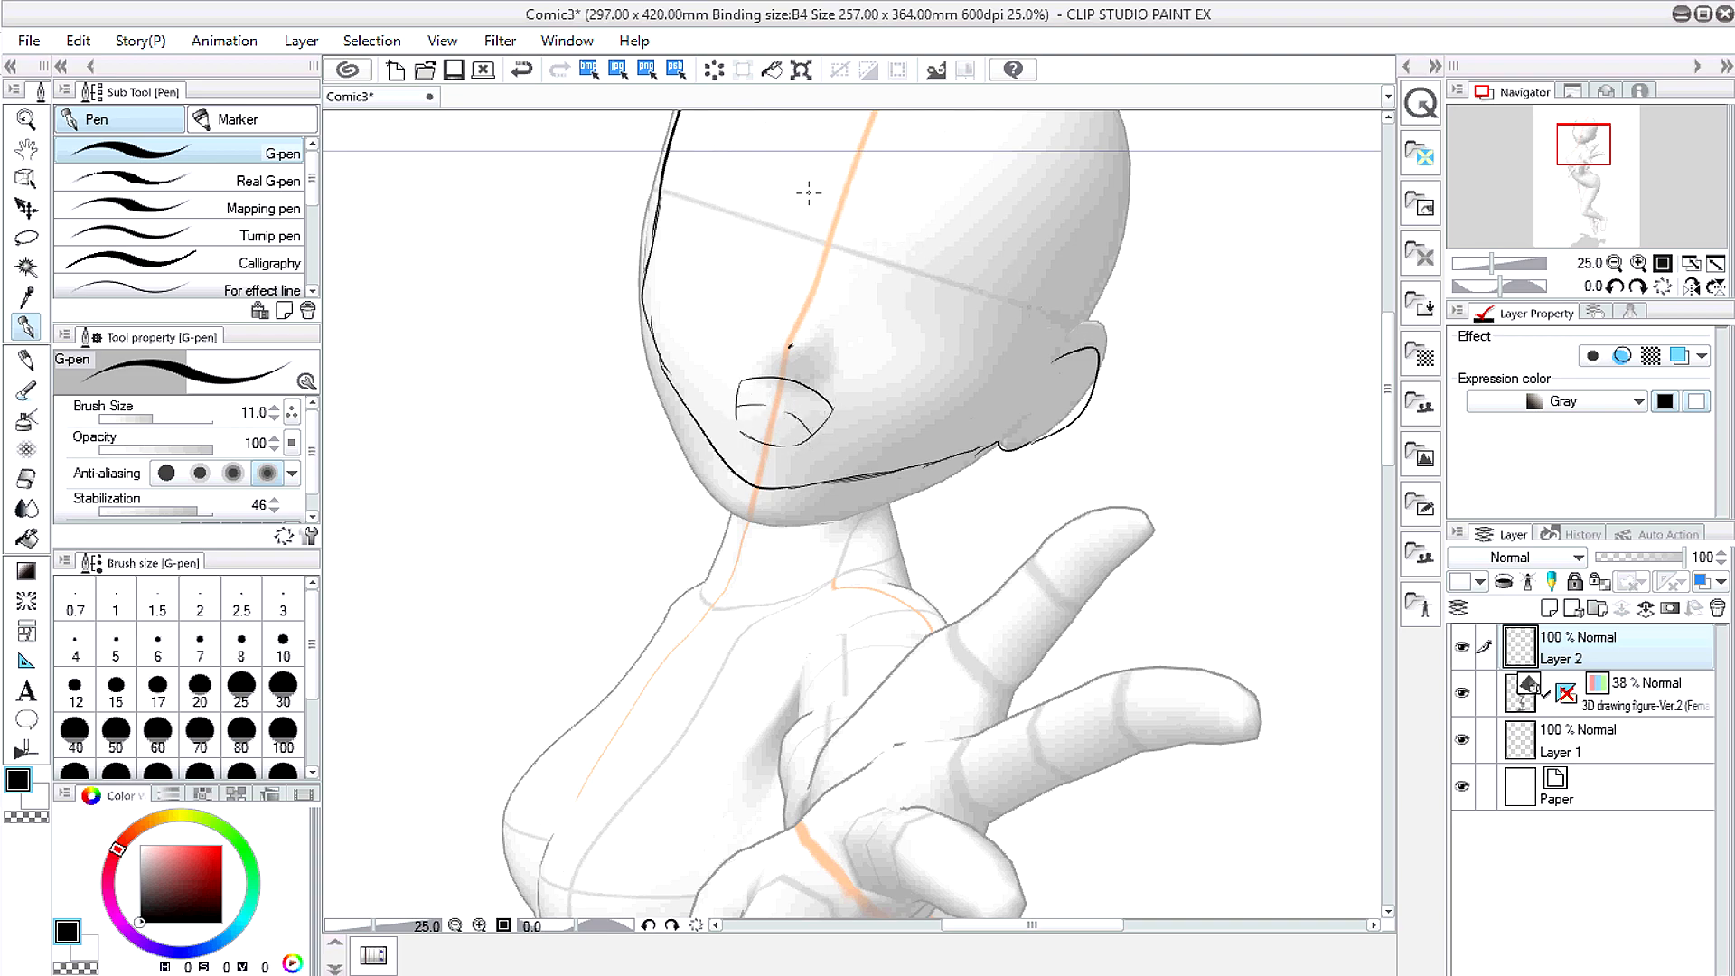
{"action": "left_click_drag", "start_coordinate": [864, 479], "coordinate": [848, 583]}
{"action": "scroll", "coordinate": [761, 553], "scroll_direction": "down", "scroll_amount": 2}
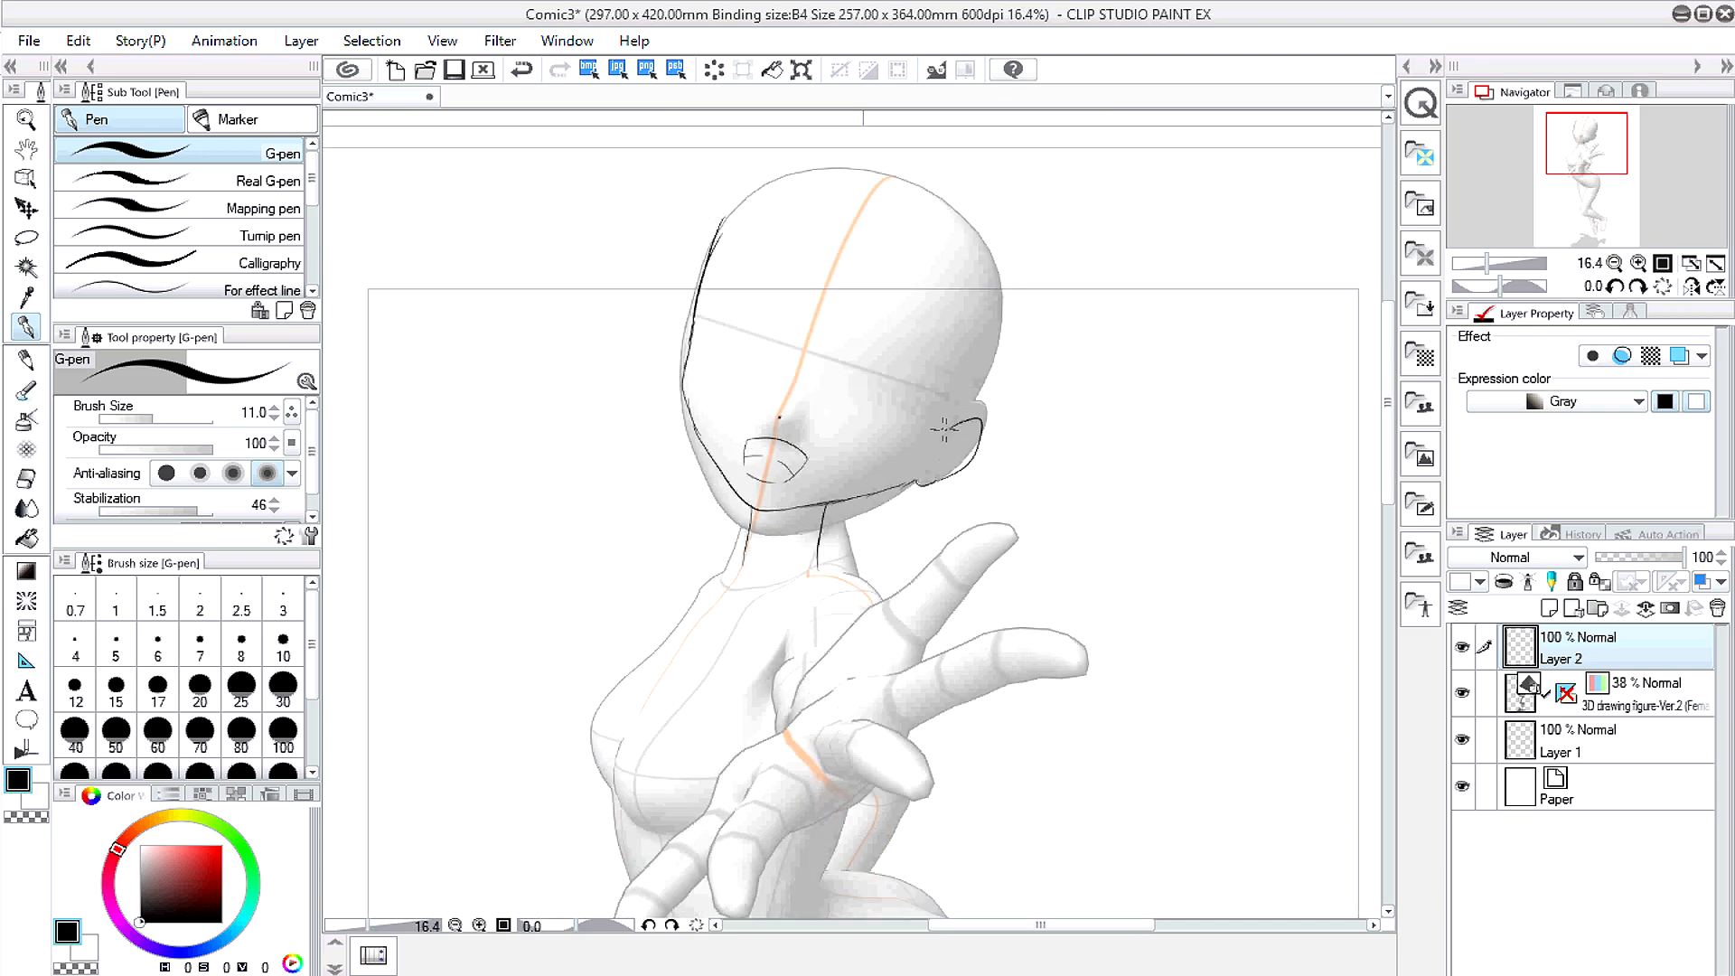
{"action": "left_click_drag", "start_coordinate": [941, 423], "coordinate": [1002, 291]}
{"action": "mouse_move", "coordinate": [721, 228]}
{"action": "left_mouse_down"}
{"action": "mouse_move", "coordinate": [824, 168]}
{"action": "mouse_move", "coordinate": [1007, 312]}
{"action": "left_mouse_up"}
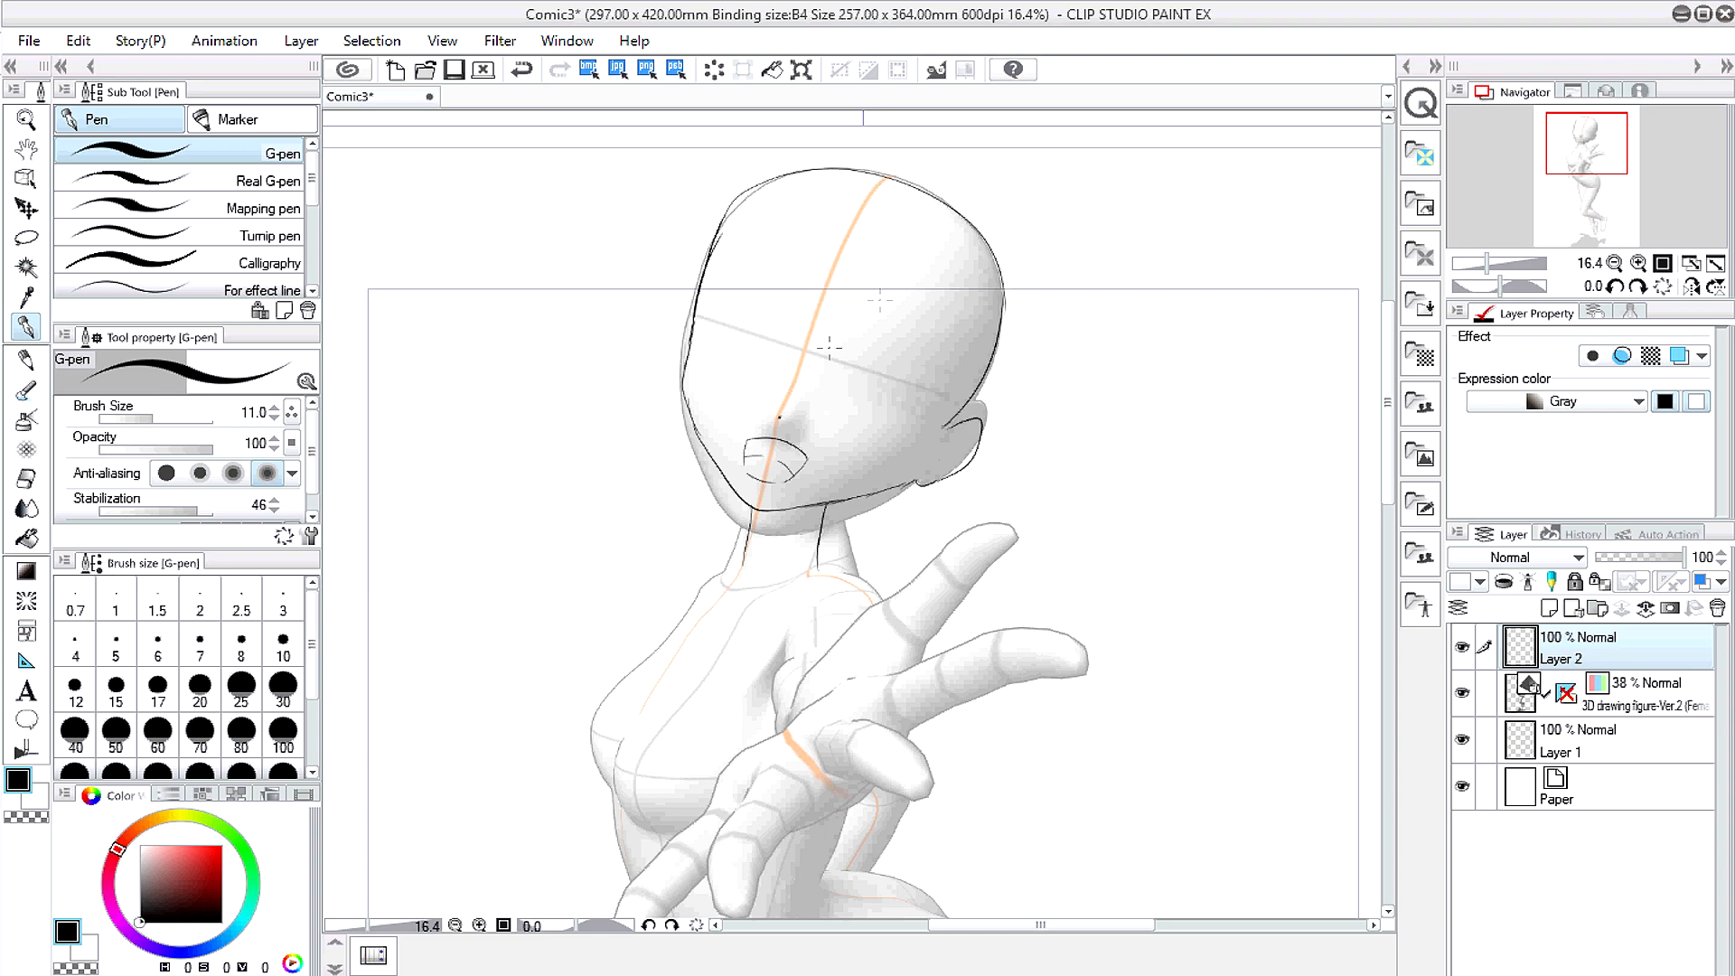
Step: Draw both eyes with their lower lid lines and redraw the right eye's inner iris curve
{"action": "scroll", "coordinate": [818, 360], "scroll_direction": "up", "scroll_amount": 1}
{"action": "left_click_drag", "start_coordinate": [840, 348], "coordinate": [898, 363]}
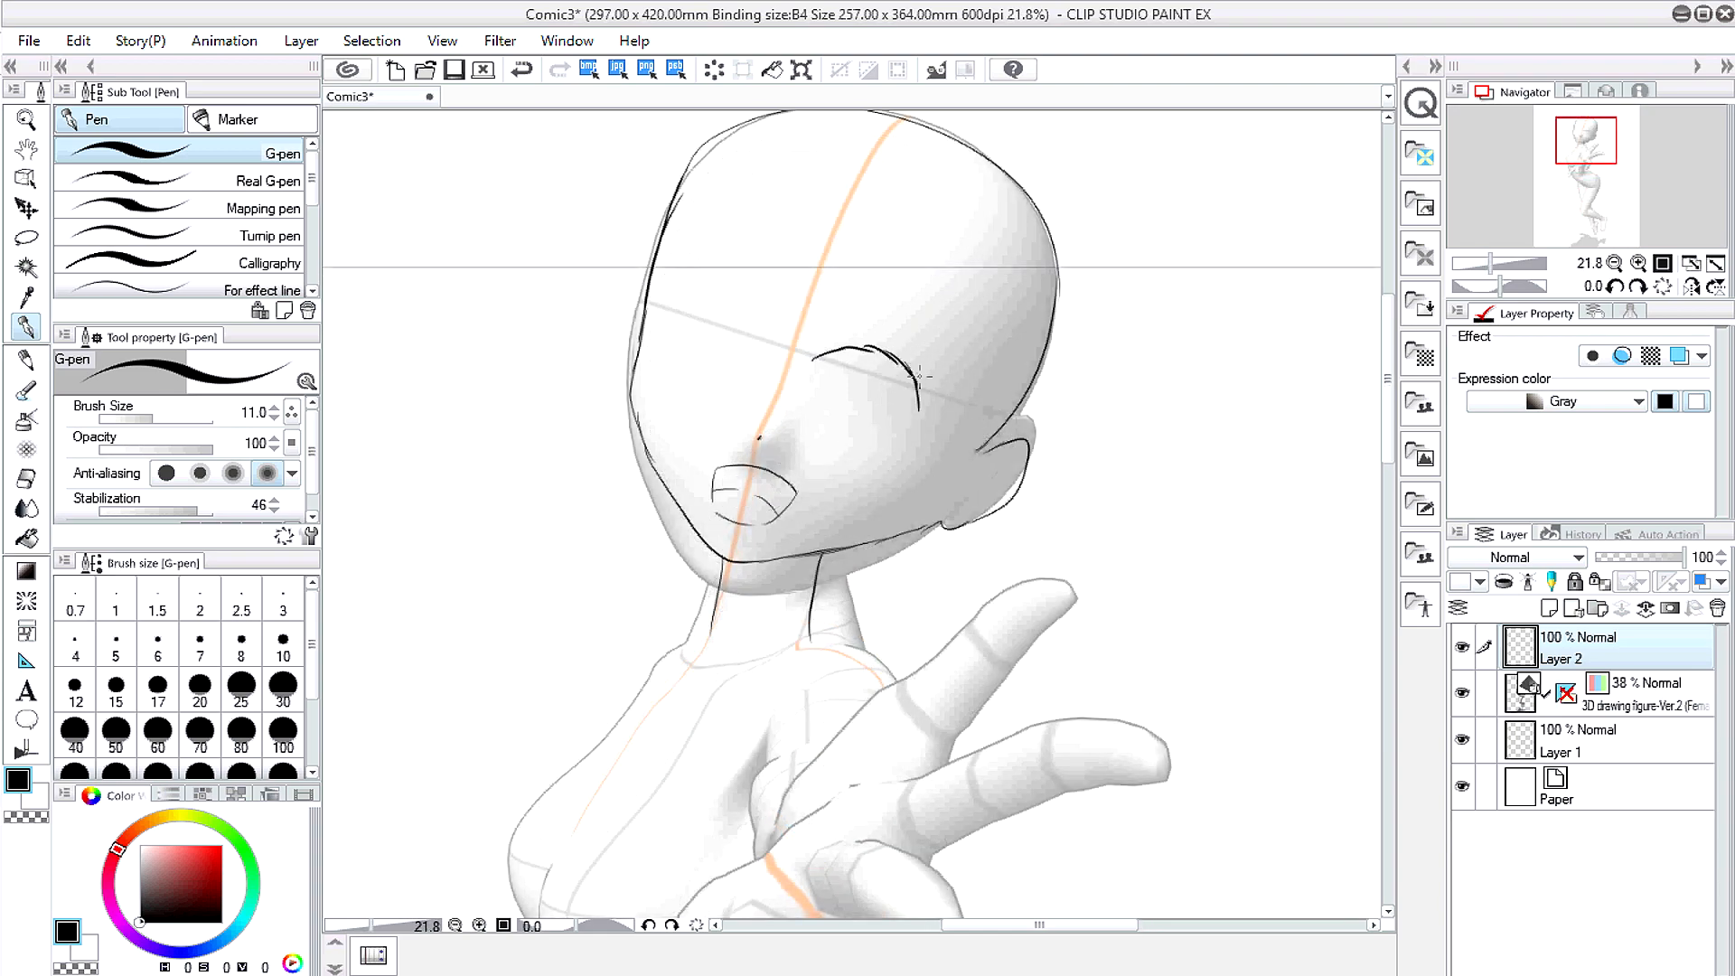
{"action": "mouse_move", "coordinate": [902, 465]}
{"action": "left_mouse_down"}
{"action": "mouse_move", "coordinate": [873, 337]}
{"action": "mouse_move", "coordinate": [812, 356]}
{"action": "mouse_move", "coordinate": [717, 301]}
{"action": "mouse_move", "coordinate": [678, 307]}
{"action": "left_mouse_up"}
{"action": "left_click_drag", "start_coordinate": [652, 381], "coordinate": [695, 296]}
{"action": "left_click_drag", "start_coordinate": [817, 449], "coordinate": [856, 459]}
{"action": "left_click_drag", "start_coordinate": [675, 390], "coordinate": [707, 404]}
{"action": "scroll", "coordinate": [852, 445], "scroll_direction": "up", "scroll_amount": 1}
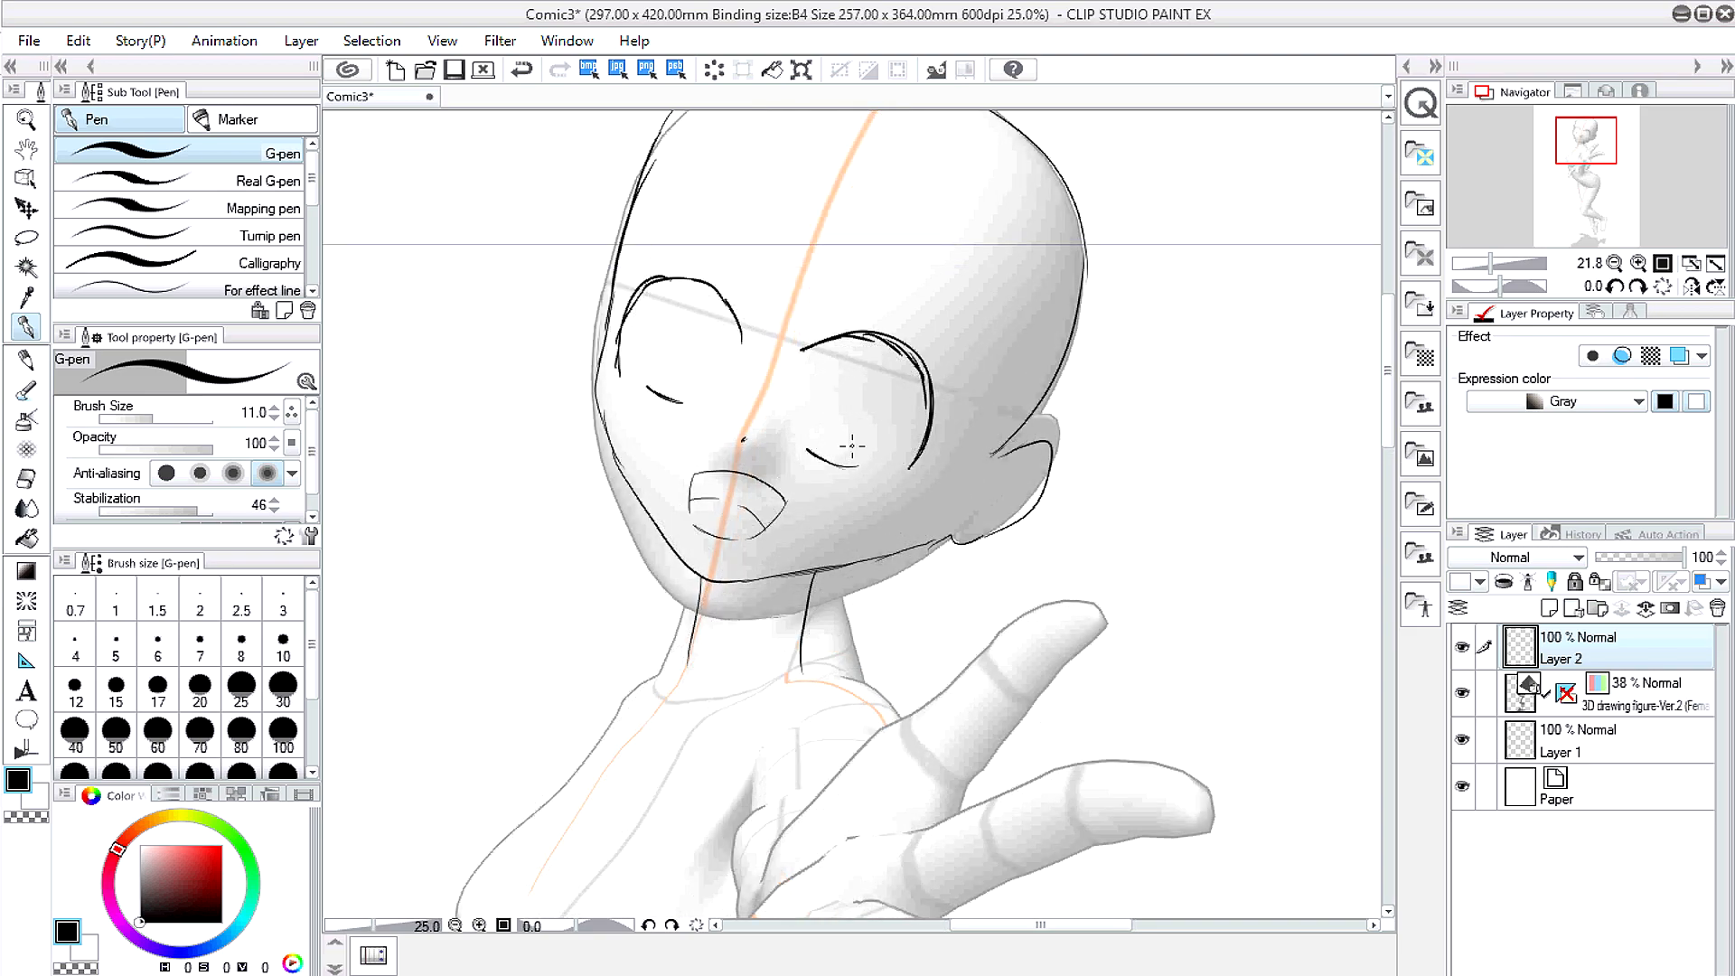
{"action": "scroll", "coordinate": [852, 445], "scroll_direction": "up", "scroll_amount": 2}
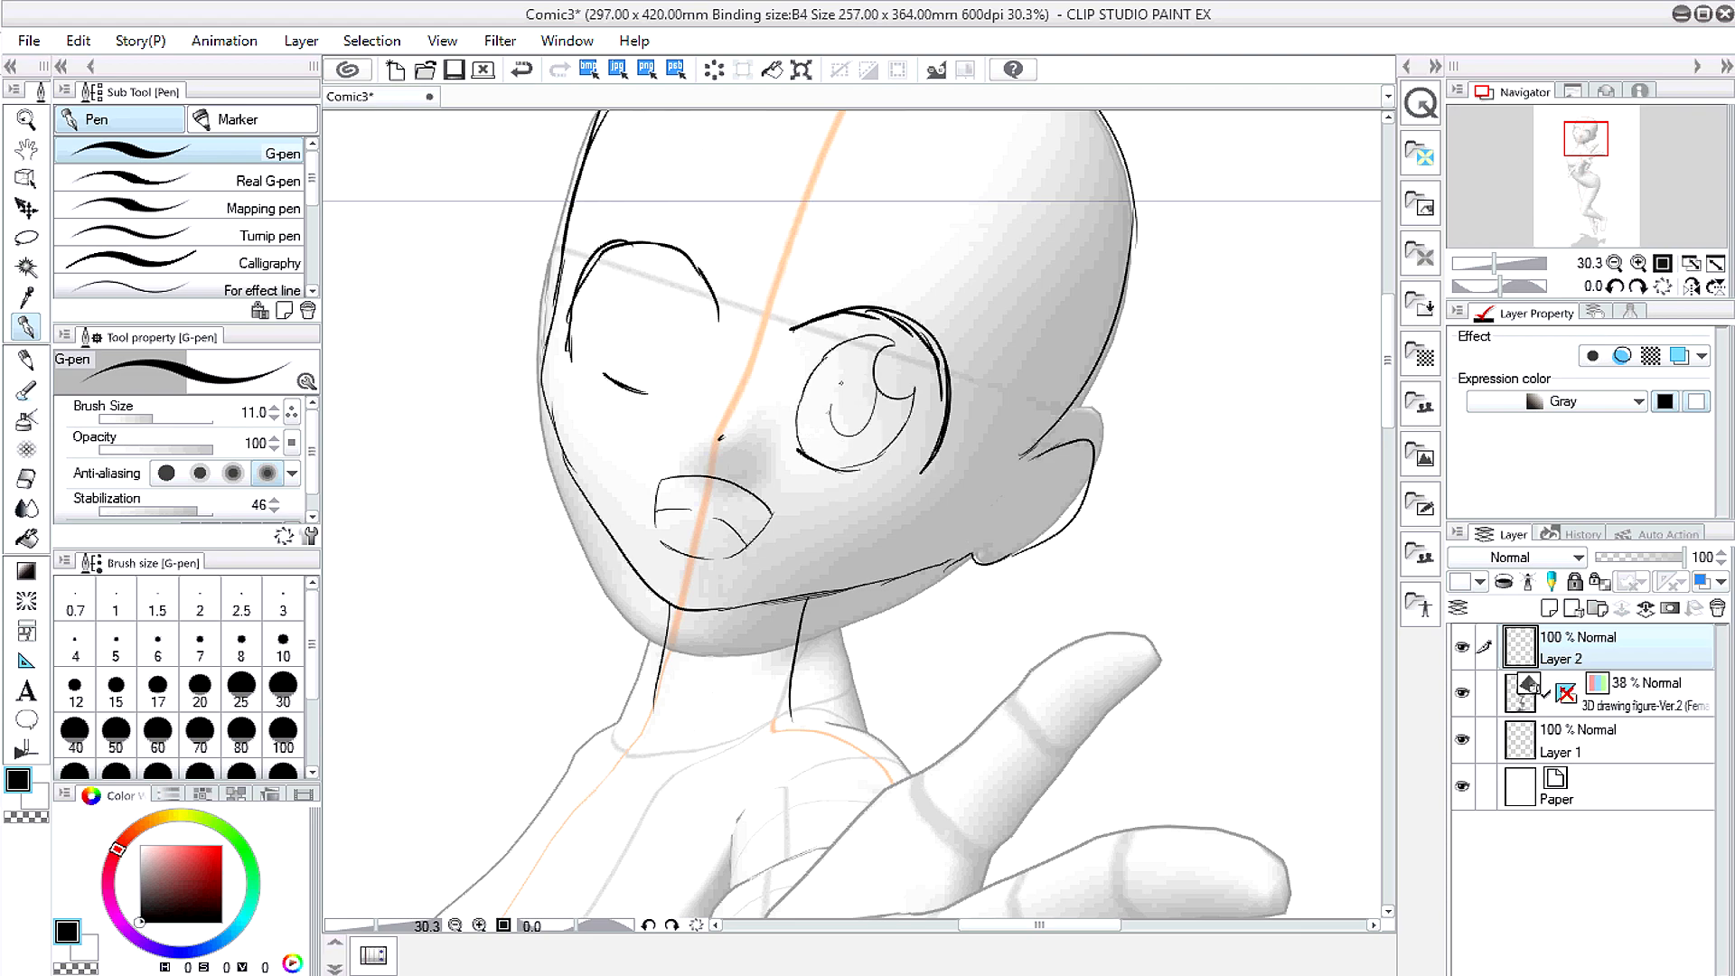
{"action": "key", "text": "ctrl+z"}
{"action": "left_click_drag", "start_coordinate": [877, 427], "coordinate": [857, 365]}
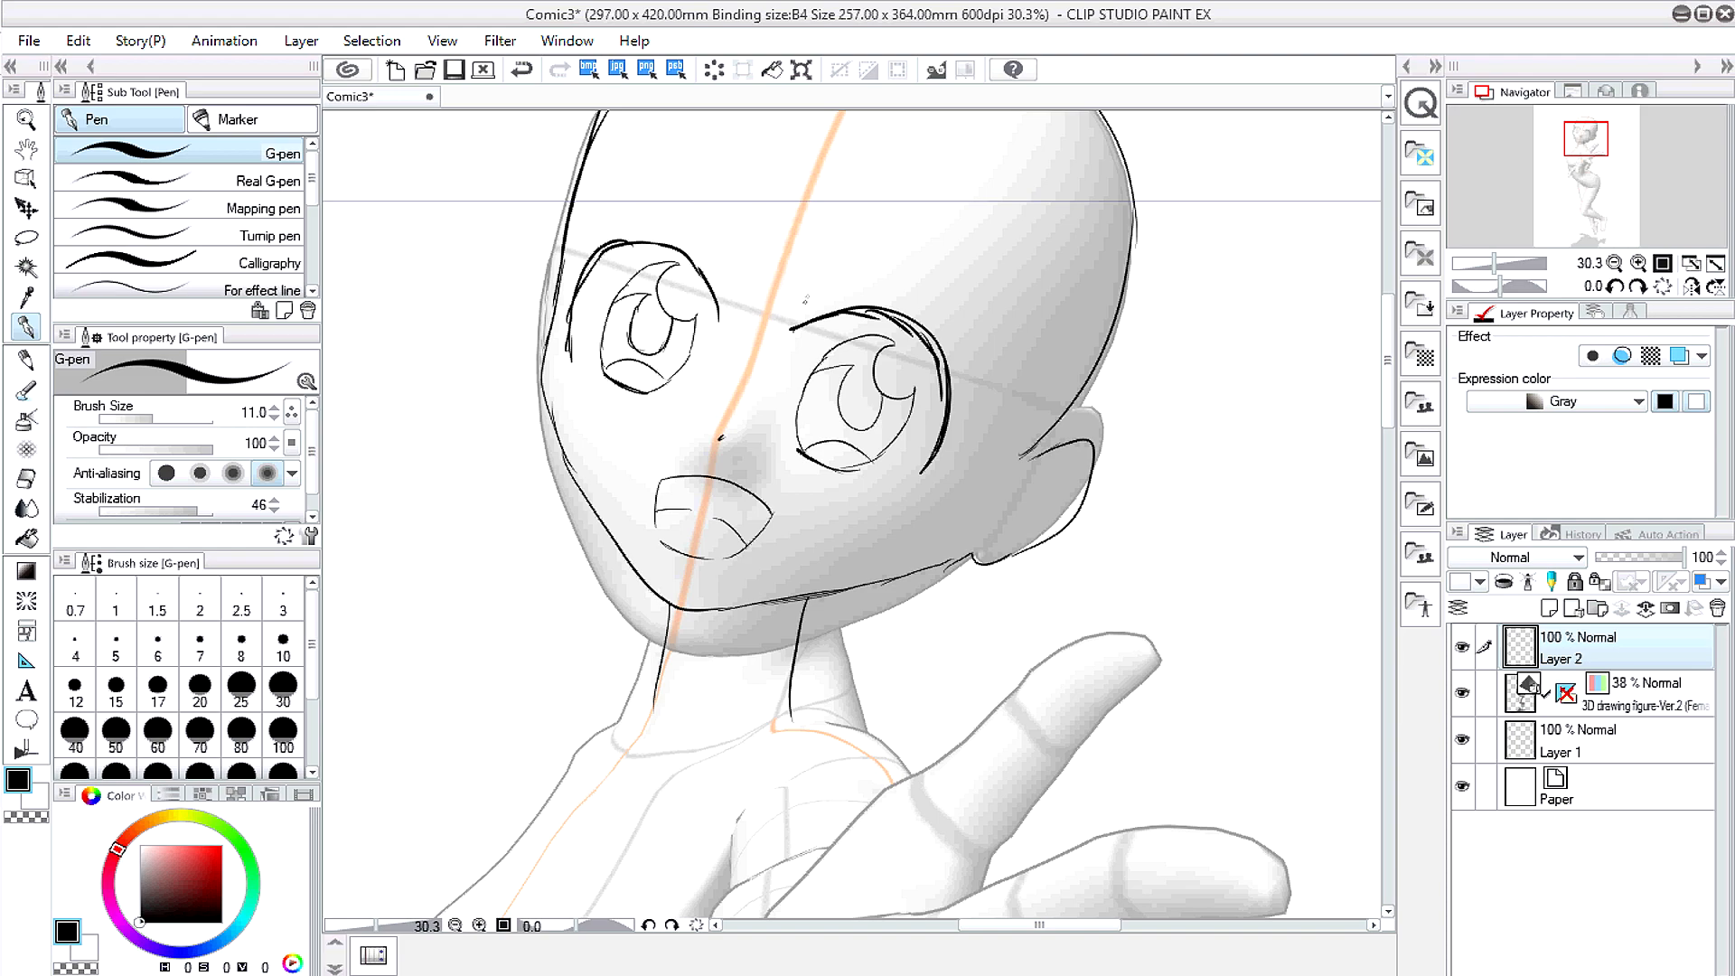
Step: Draw the eyebrow arcs across the forehead
{"action": "mouse_move", "coordinate": [809, 188]}
{"action": "left_mouse_down"}
{"action": "mouse_move", "coordinate": [995, 260]}
{"action": "mouse_move", "coordinate": [621, 171]}
{"action": "left_mouse_up"}
{"action": "key", "text": "space"}
{"action": "left_click_drag", "start_coordinate": [533, 490], "coordinate": [596, 221]}
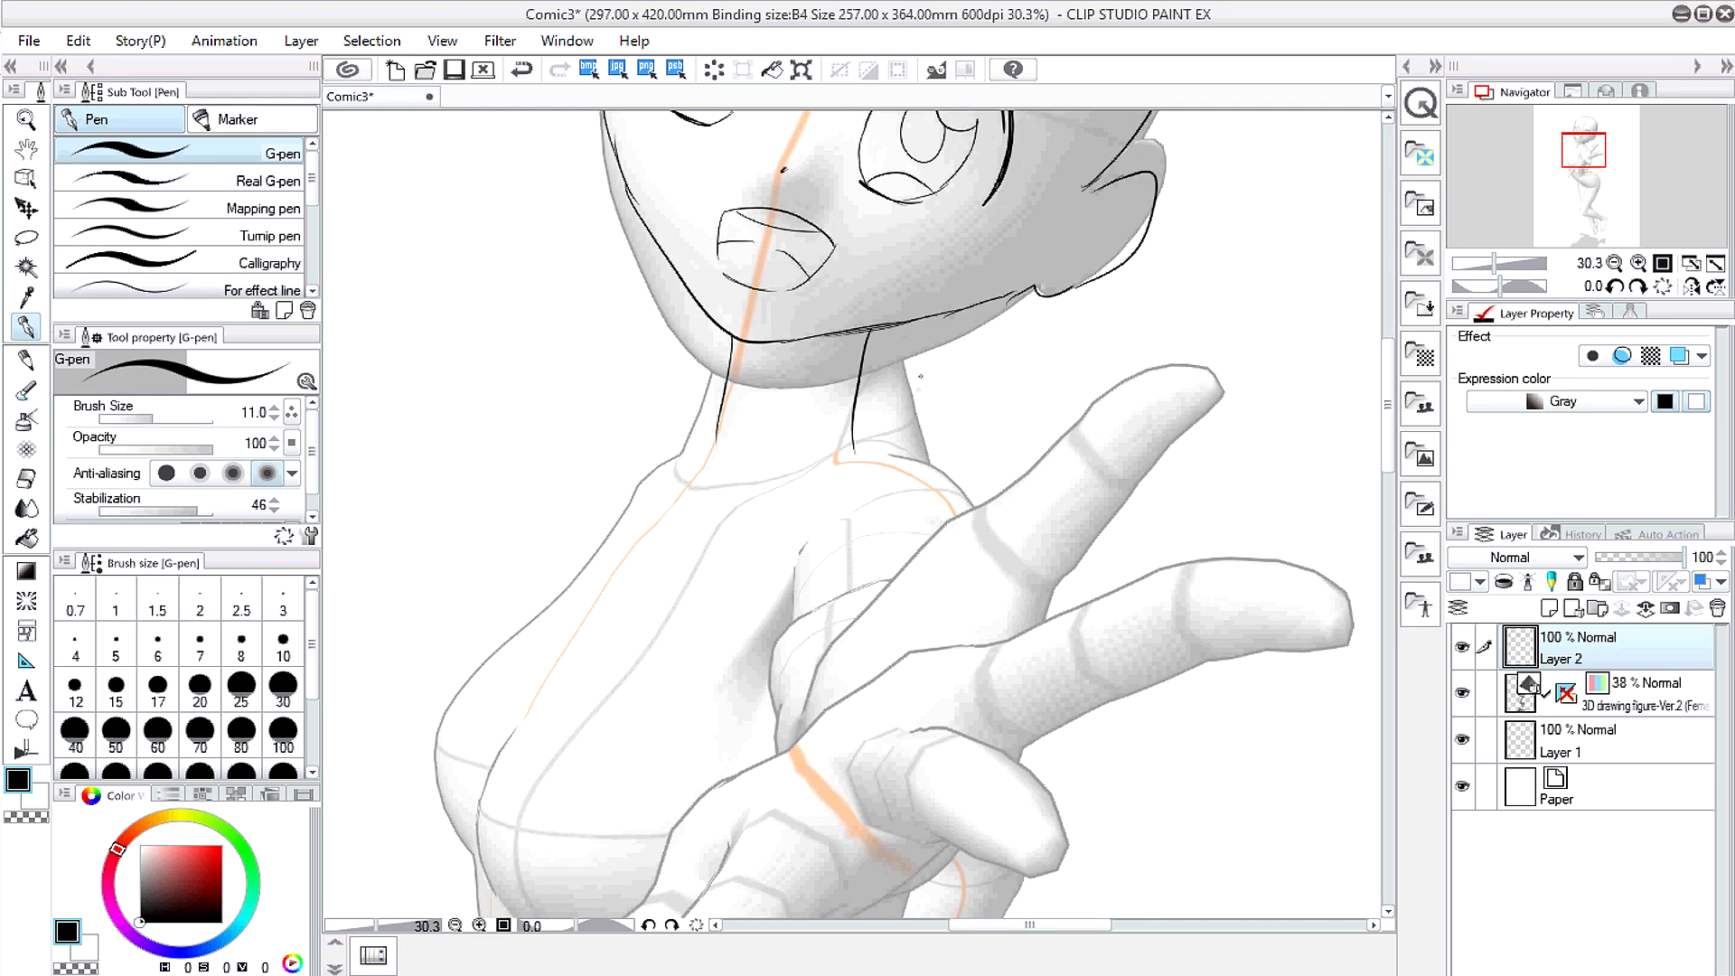
Step: Sketch the sailor collar's diagonal edges and V-shaped front
{"action": "left_click_drag", "start_coordinate": [856, 438], "coordinate": [645, 567]}
{"action": "left_click_drag", "start_coordinate": [706, 434], "coordinate": [647, 562]}
{"action": "mouse_move", "coordinate": [855, 432]}
{"action": "left_mouse_down"}
{"action": "mouse_move", "coordinate": [884, 429]}
{"action": "mouse_move", "coordinate": [985, 497]}
{"action": "mouse_move", "coordinate": [705, 585]}
{"action": "mouse_move", "coordinate": [645, 574]}
{"action": "left_mouse_up"}
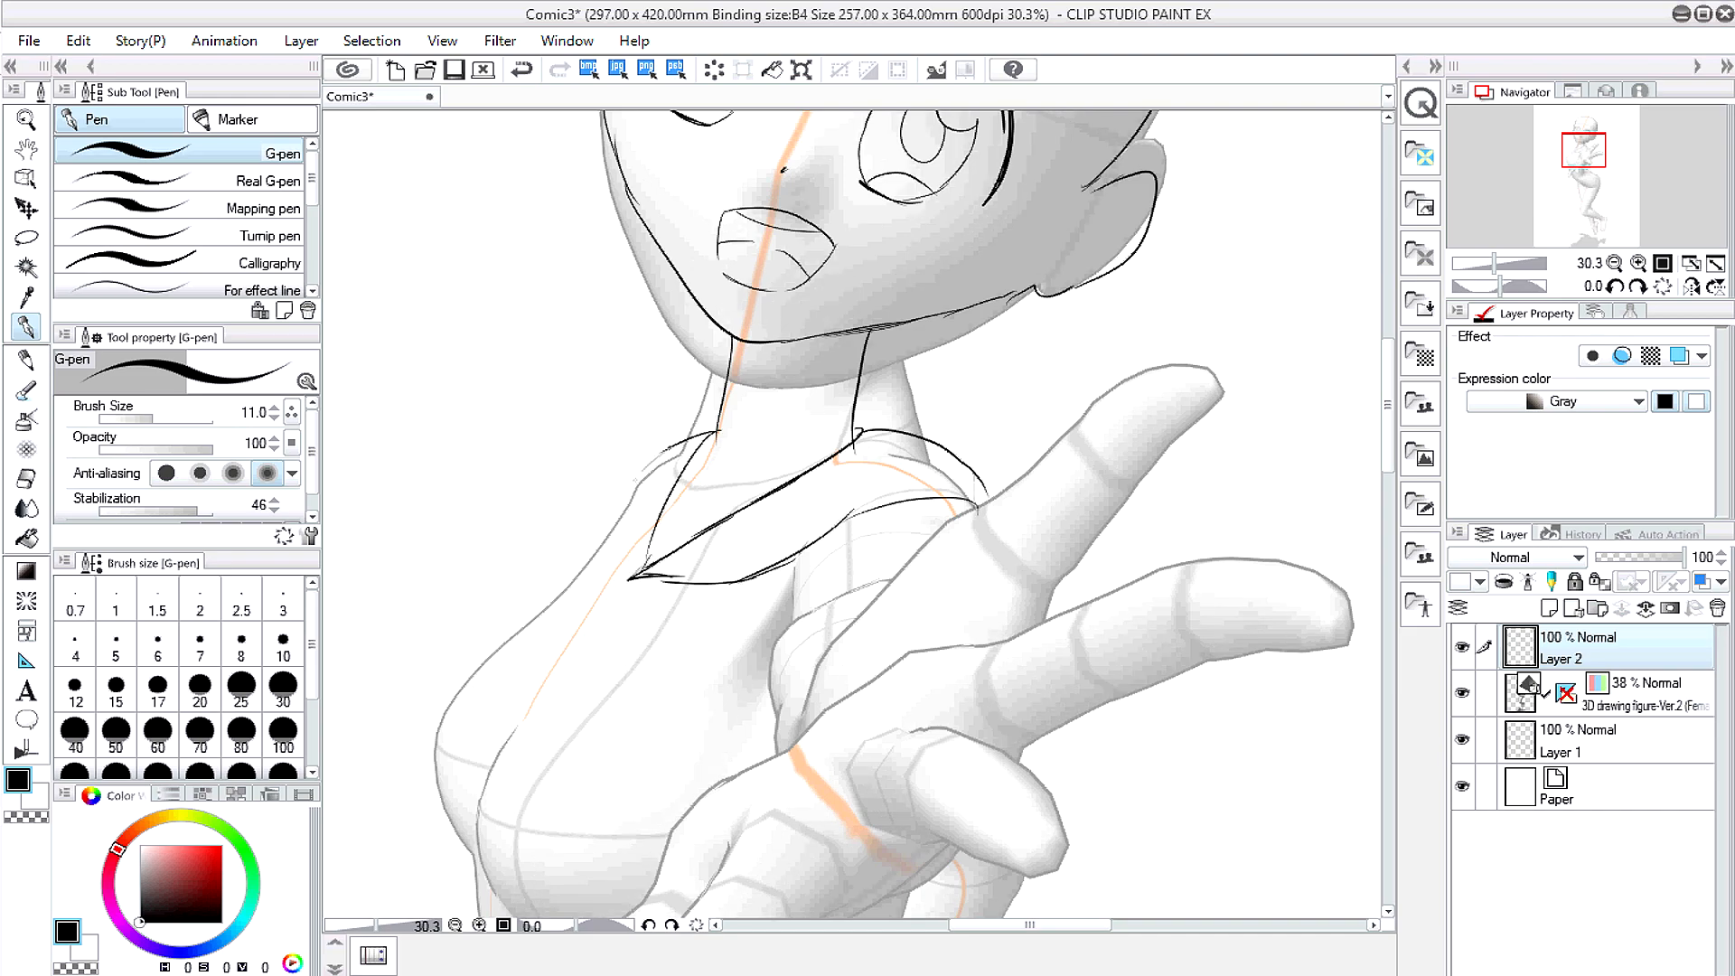
{"action": "left_click_drag", "start_coordinate": [669, 447], "coordinate": [631, 561]}
Step: Add the sleeve lines, a hair line past the shoulder, and the tie's hanging tail
{"action": "left_click_drag", "start_coordinate": [874, 578], "coordinate": [779, 636]}
{"action": "left_click_drag", "start_coordinate": [764, 644], "coordinate": [739, 716]}
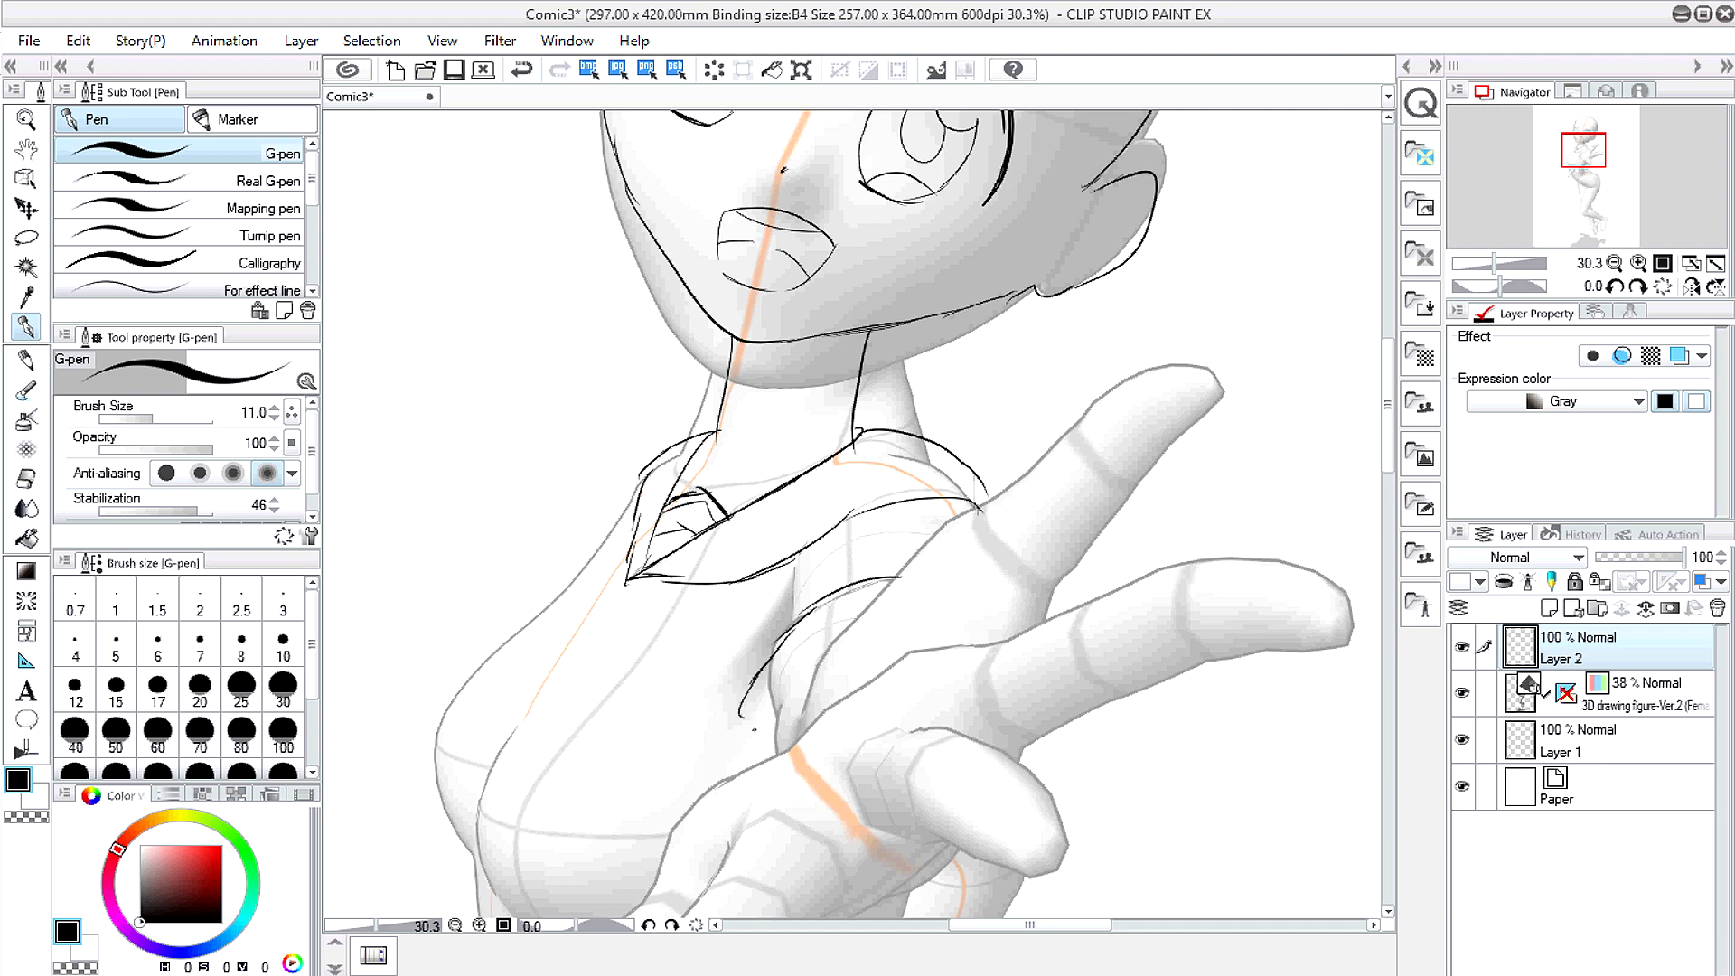
{"action": "scroll", "coordinate": [674, 506], "scroll_direction": "down", "scroll_amount": 3}
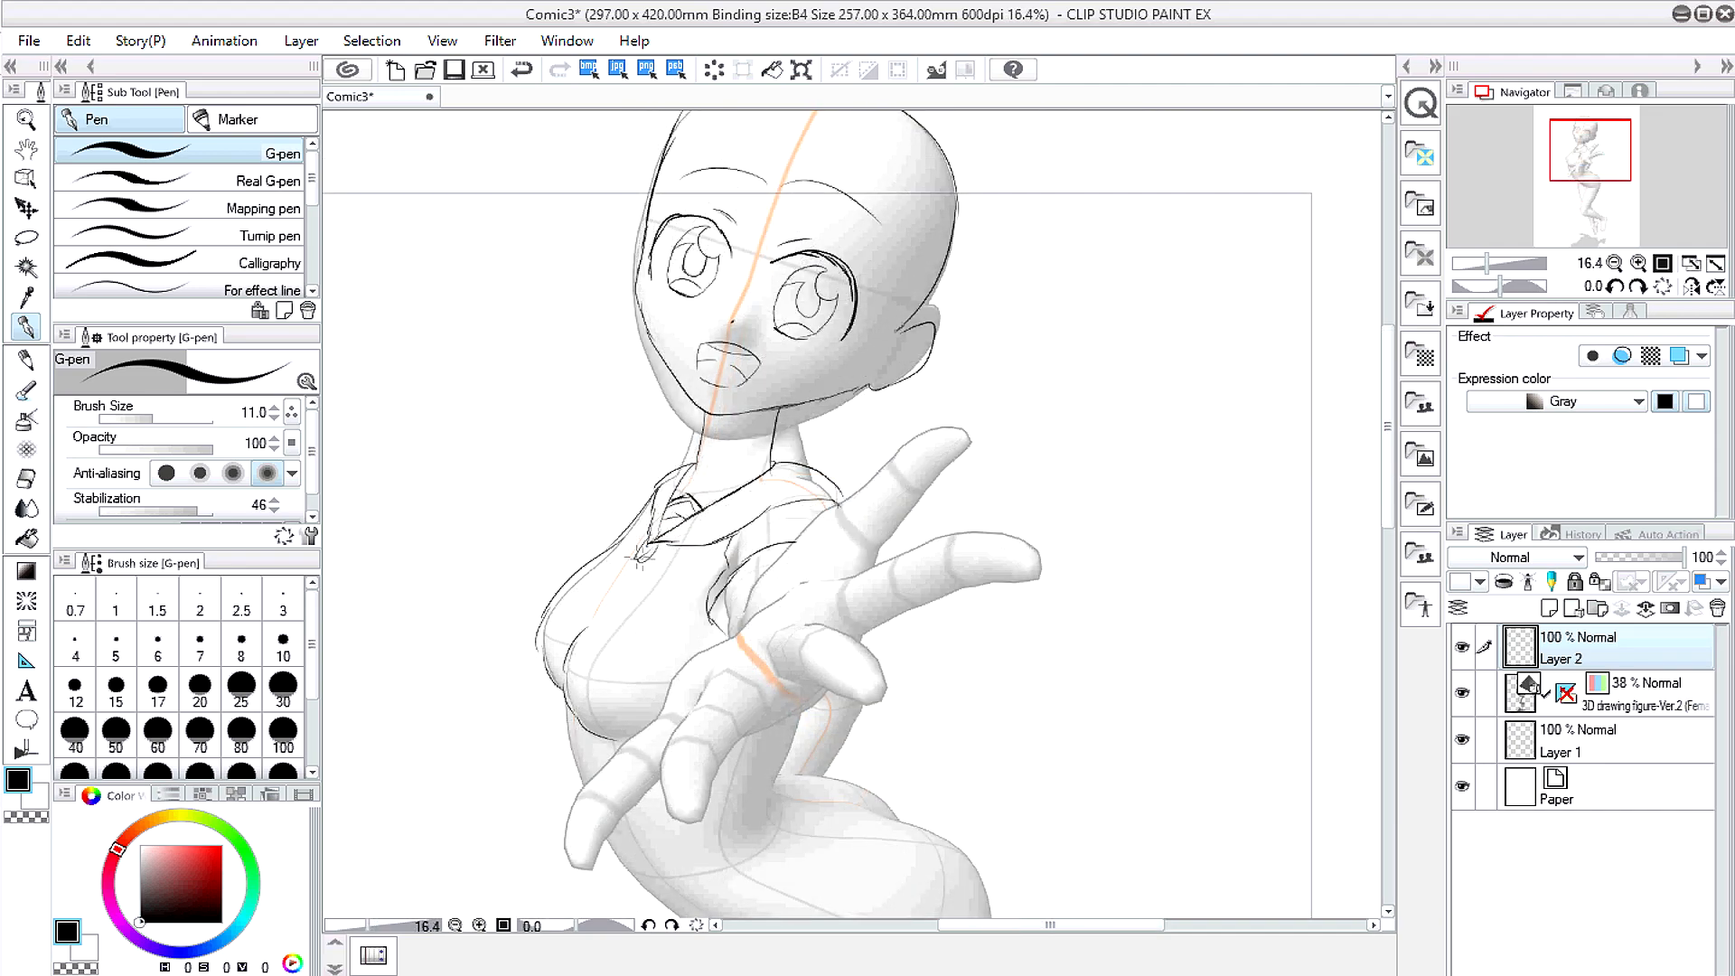
{"action": "left_click_drag", "start_coordinate": [626, 553], "coordinate": [561, 600]}
{"action": "left_click_drag", "start_coordinate": [657, 551], "coordinate": [657, 694]}
Step: Sketch the torso side and the back line curving into the waist
{"action": "key", "text": "space"}
{"action": "left_click_drag", "start_coordinate": [488, 585], "coordinate": [531, 289]}
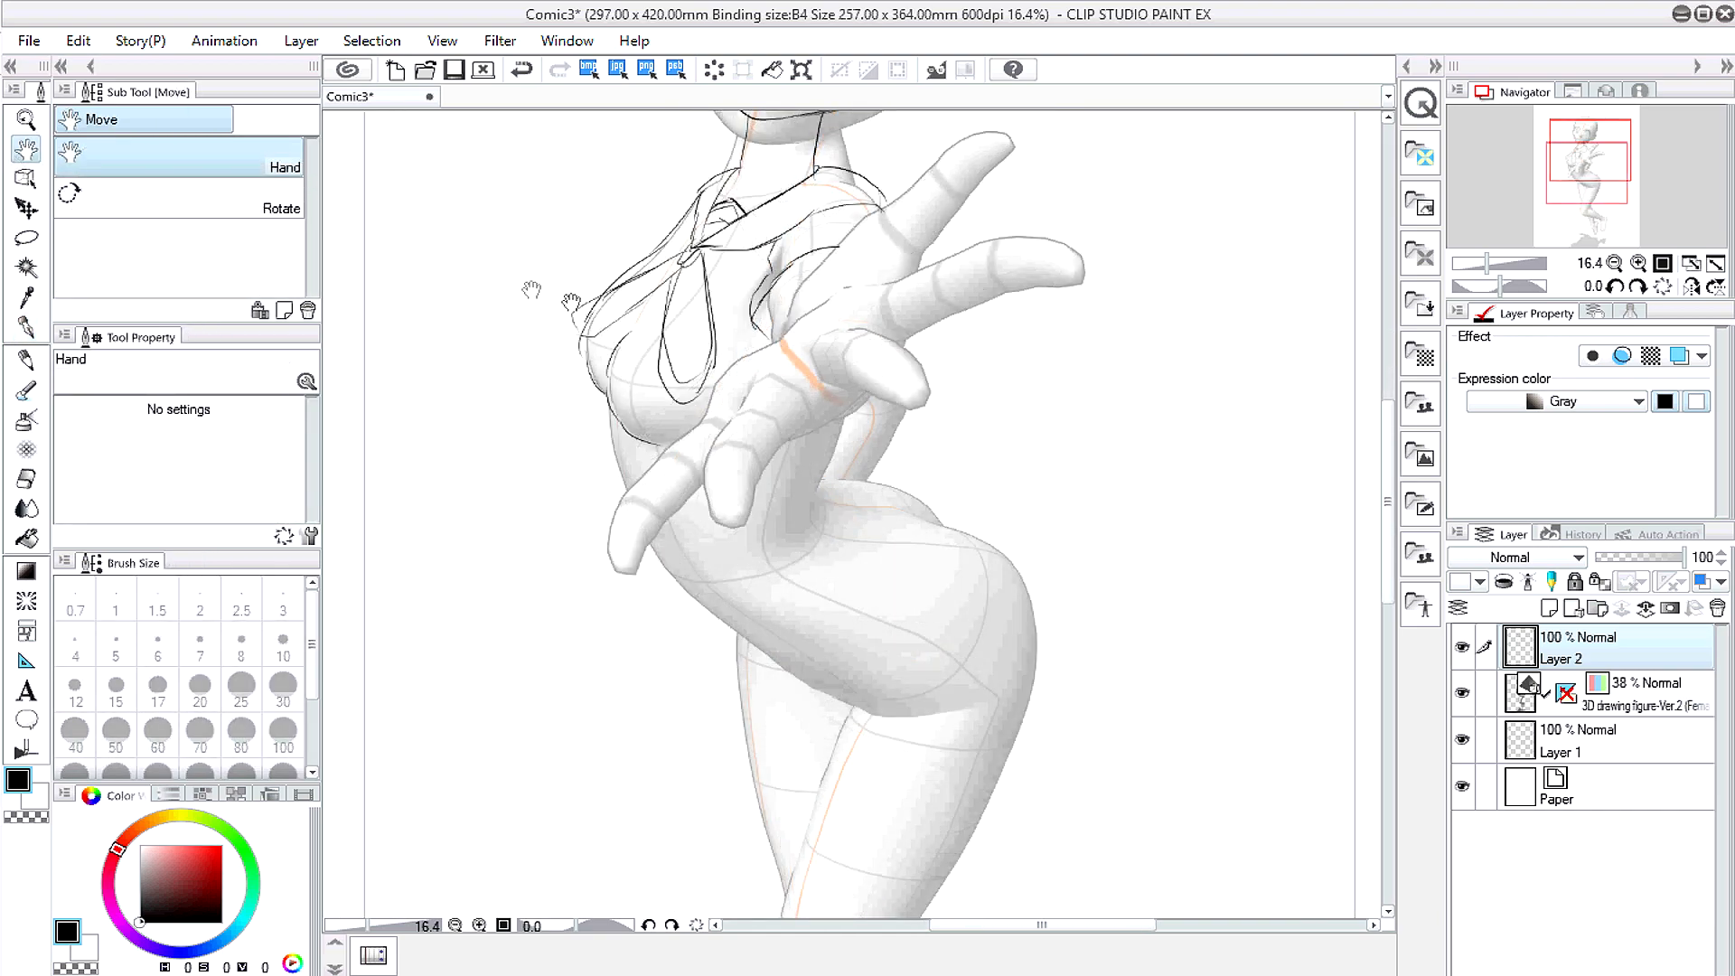
{"action": "left_click_drag", "start_coordinate": [606, 391], "coordinate": [599, 435]}
{"action": "left_click", "coordinate": [522, 70]}
{"action": "left_click_drag", "start_coordinate": [604, 442], "coordinate": [652, 564]}
{"action": "mouse_move", "coordinate": [861, 405]}
{"action": "left_mouse_down"}
{"action": "mouse_move", "coordinate": [832, 497]}
{"action": "mouse_move", "coordinate": [700, 586]}
{"action": "left_mouse_up"}
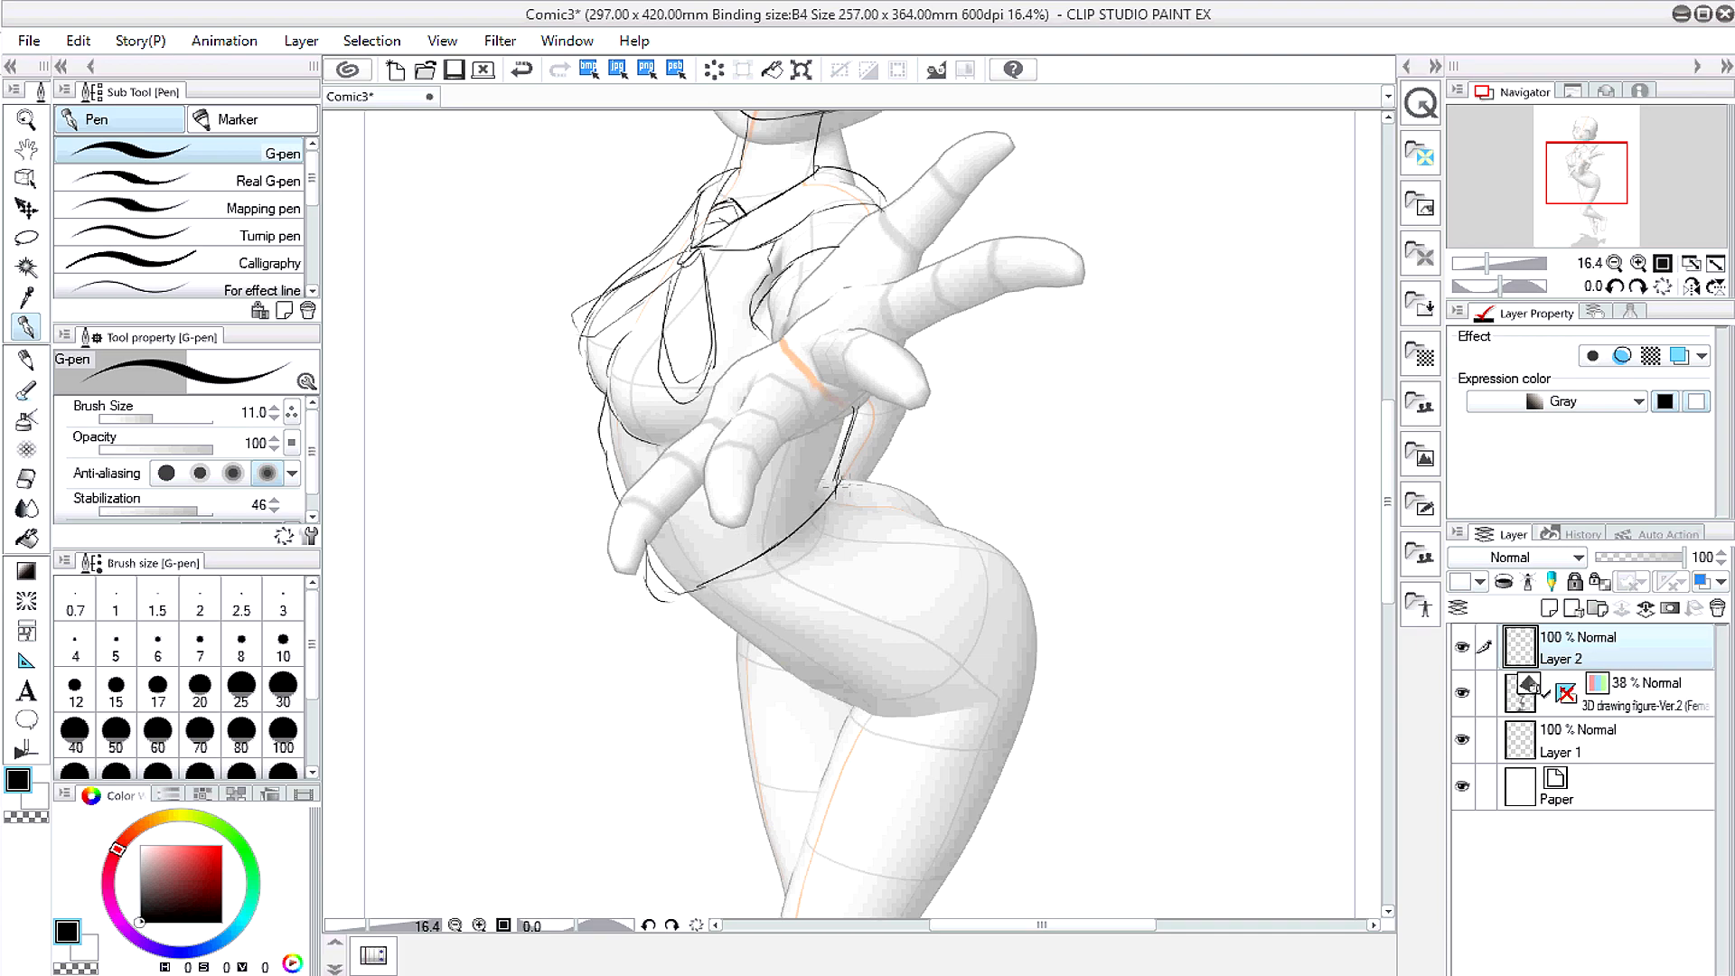
Step: Sketch the skirt waistband and hip curves on both sides
{"action": "mouse_move", "coordinate": [844, 488]}
{"action": "left_mouse_down"}
{"action": "mouse_move", "coordinate": [669, 602]}
{"action": "mouse_move", "coordinate": [856, 487]}
{"action": "mouse_move", "coordinate": [984, 536]}
{"action": "left_mouse_up"}
{"action": "mouse_move", "coordinate": [653, 579]}
{"action": "left_mouse_down"}
{"action": "mouse_move", "coordinate": [659, 666]}
{"action": "mouse_move", "coordinate": [631, 723]}
{"action": "left_mouse_up"}
{"action": "scroll", "coordinate": [630, 732], "scroll_direction": "down", "scroll_amount": 2}
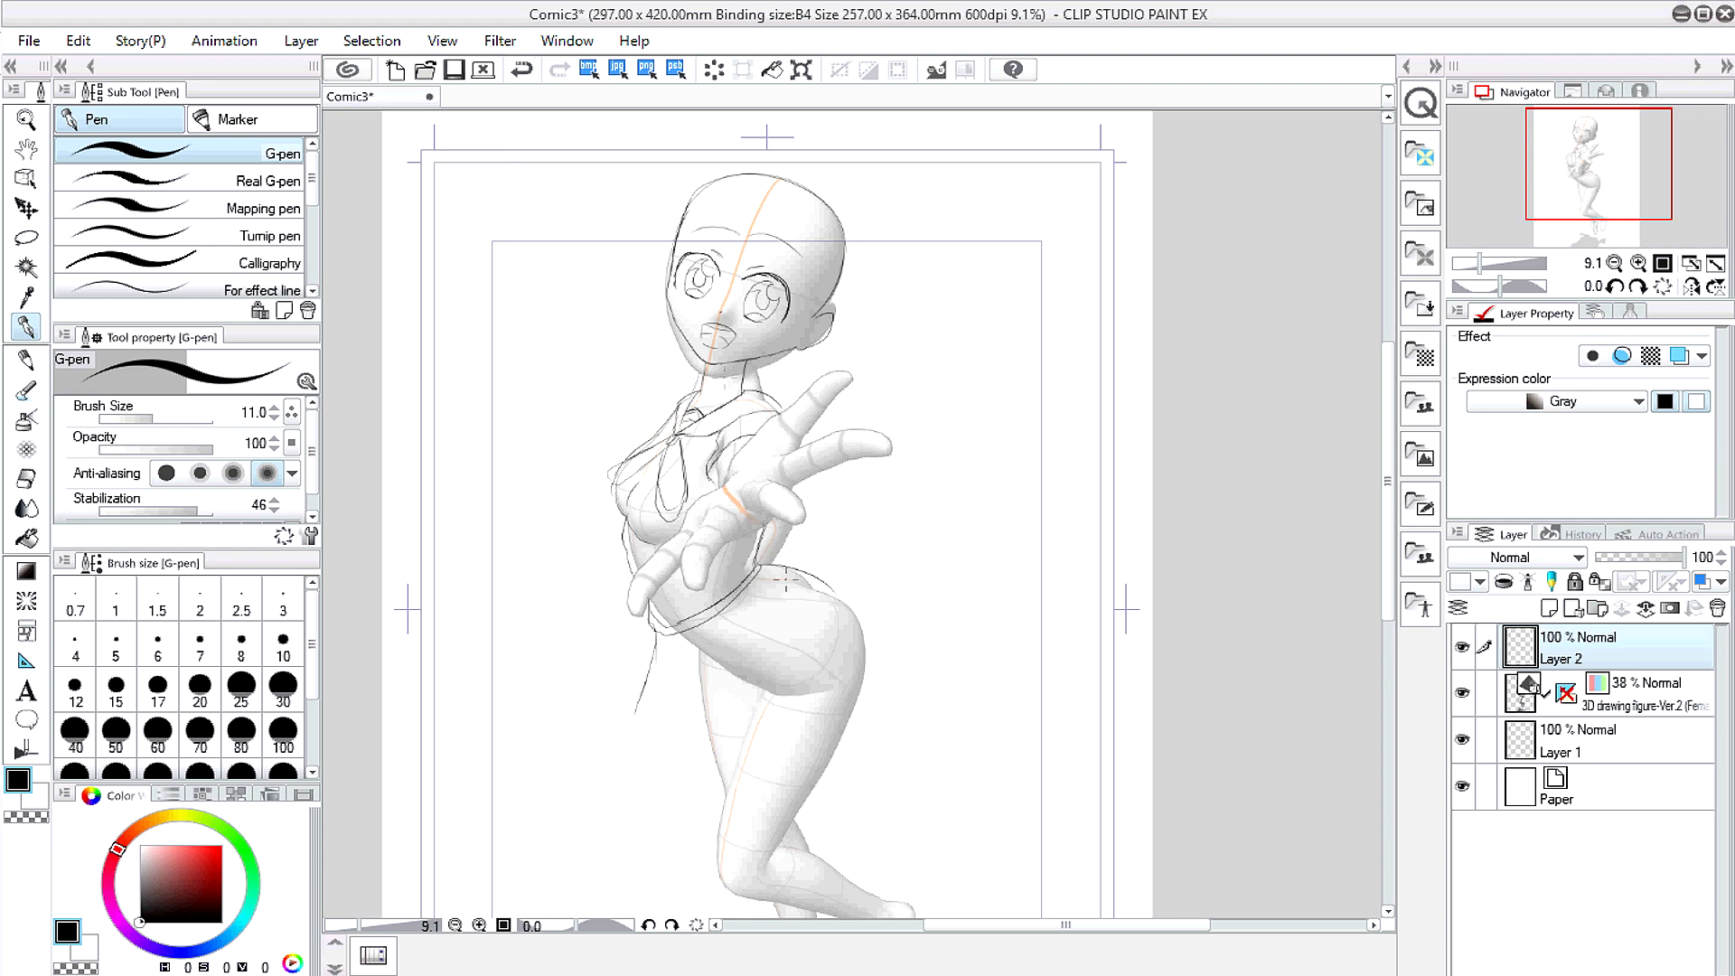
{"action": "mouse_move", "coordinate": [852, 596]}
{"action": "left_mouse_down"}
{"action": "mouse_move", "coordinate": [884, 667]}
{"action": "mouse_move", "coordinate": [802, 729]}
{"action": "left_mouse_up"}
{"action": "mouse_move", "coordinate": [667, 617]}
{"action": "left_mouse_down"}
{"action": "mouse_move", "coordinate": [674, 705]}
{"action": "mouse_move", "coordinate": [647, 737]}
{"action": "mouse_move", "coordinate": [804, 723]}
{"action": "left_mouse_up"}
Step: Erase stray skirt lines with a size-201 eraser and draw the skirt's lower hem
{"action": "key", "text": "e"}
{"action": "left_click_drag", "start_coordinate": [169, 430], "coordinate": [187, 425]}
{"action": "left_click_drag", "start_coordinate": [667, 644], "coordinate": [658, 741]}
{"action": "left_click", "coordinate": [31, 327]}
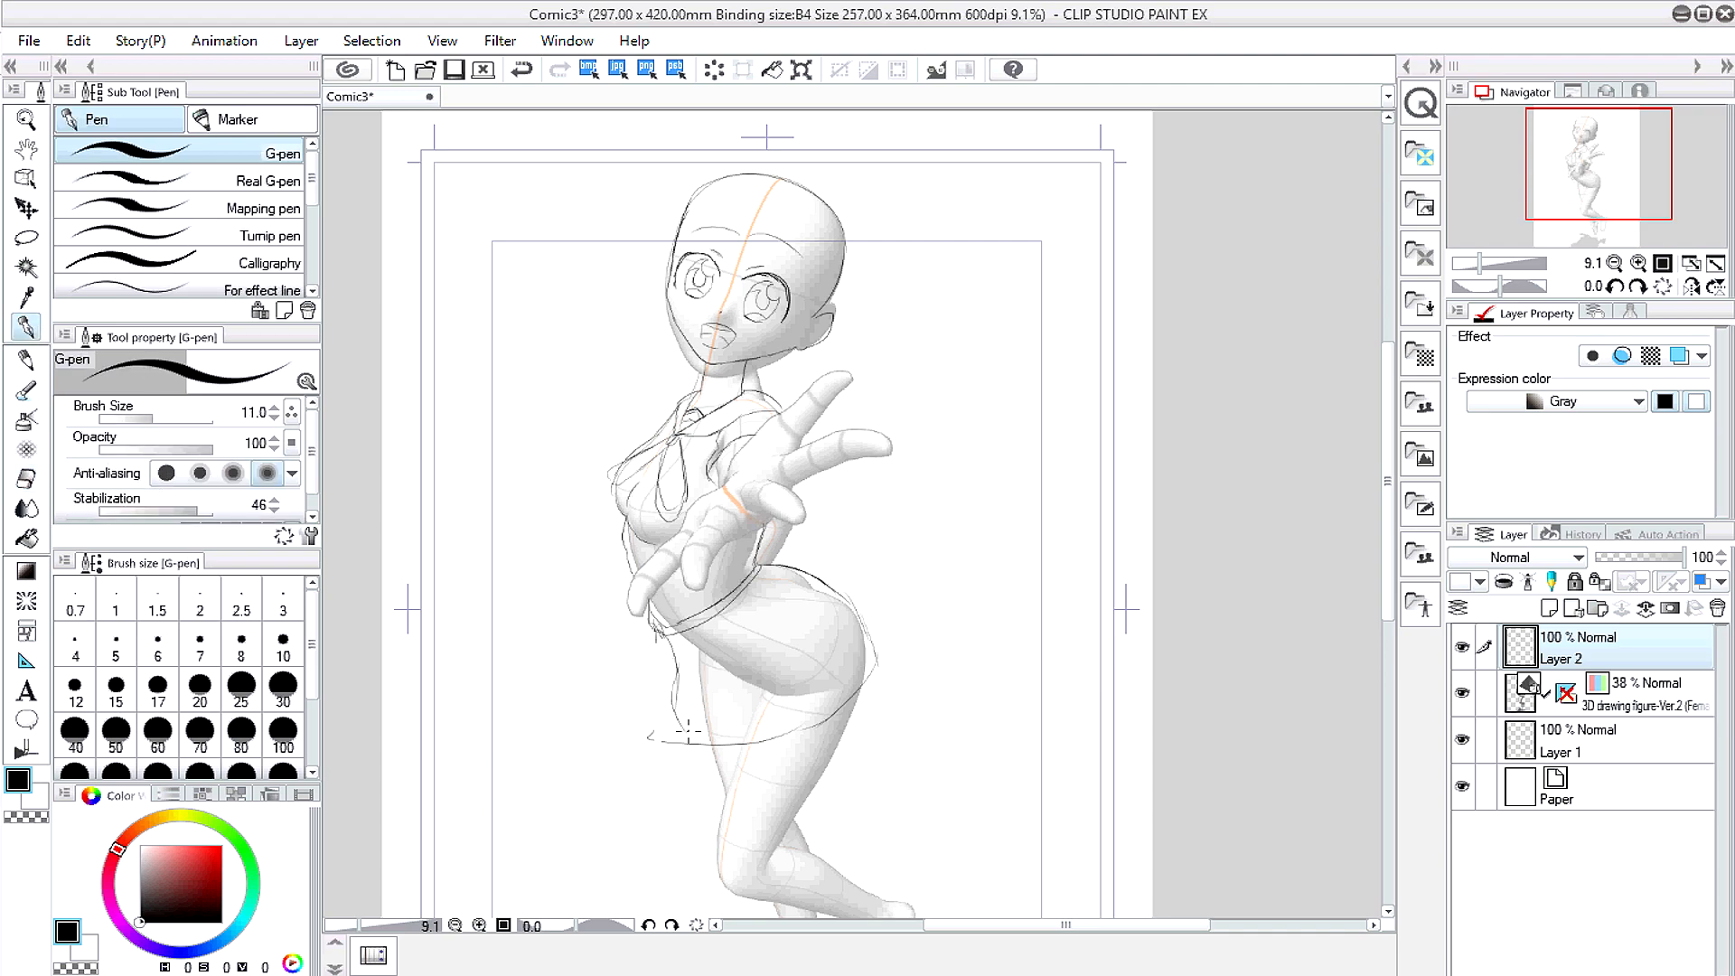
{"action": "mouse_move", "coordinate": [658, 636]}
{"action": "left_mouse_down"}
{"action": "mouse_move", "coordinate": [673, 708]}
{"action": "mouse_move", "coordinate": [777, 739]}
{"action": "mouse_move", "coordinate": [828, 722]}
{"action": "left_mouse_up"}
{"action": "left_click", "coordinate": [26, 481]}
{"action": "left_click_drag", "start_coordinate": [653, 749], "coordinate": [703, 752]}
{"action": "mouse_move", "coordinate": [804, 583]}
{"action": "left_mouse_down"}
{"action": "mouse_move", "coordinate": [879, 691]}
{"action": "mouse_move", "coordinate": [803, 576]}
{"action": "mouse_move", "coordinate": [866, 638]}
{"action": "left_mouse_up"}
{"action": "left_click", "coordinate": [29, 329]}
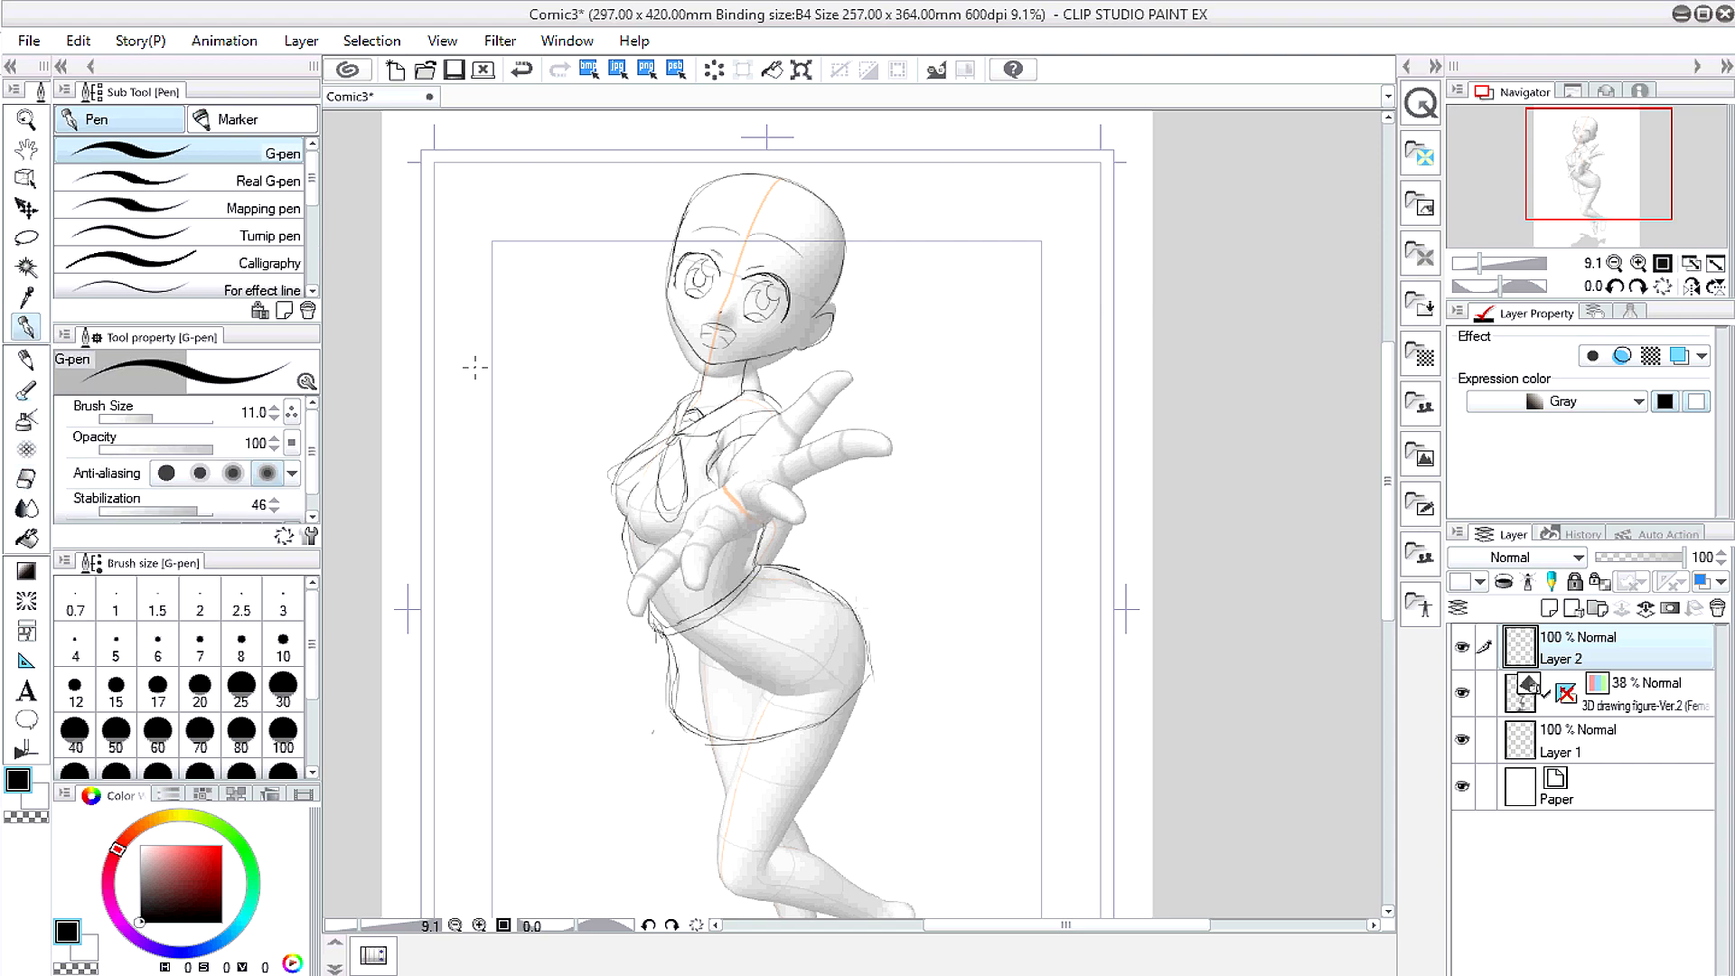
Step: Outline the index finger and the lower finger of the reaching hand
{"action": "scroll", "coordinate": [729, 492], "scroll_direction": "up", "scroll_amount": 2}
{"action": "mouse_move", "coordinate": [753, 454]}
{"action": "left_mouse_down"}
{"action": "mouse_move", "coordinate": [893, 360]}
{"action": "mouse_move", "coordinate": [835, 435]}
{"action": "mouse_move", "coordinate": [931, 446]}
{"action": "mouse_move", "coordinate": [845, 496]}
{"action": "mouse_move", "coordinate": [795, 498]}
{"action": "mouse_move", "coordinate": [832, 546]}
{"action": "mouse_move", "coordinate": [771, 538]}
{"action": "mouse_move", "coordinate": [786, 510]}
{"action": "mouse_move", "coordinate": [732, 498]}
{"action": "mouse_move", "coordinate": [746, 473]}
{"action": "mouse_move", "coordinate": [730, 507]}
{"action": "left_mouse_up"}
{"action": "mouse_move", "coordinate": [658, 572]}
{"action": "left_mouse_down"}
{"action": "mouse_move", "coordinate": [603, 633]}
{"action": "mouse_move", "coordinate": [606, 674]}
{"action": "left_mouse_up"}
{"action": "left_click_drag", "start_coordinate": [698, 558], "coordinate": [678, 622]}
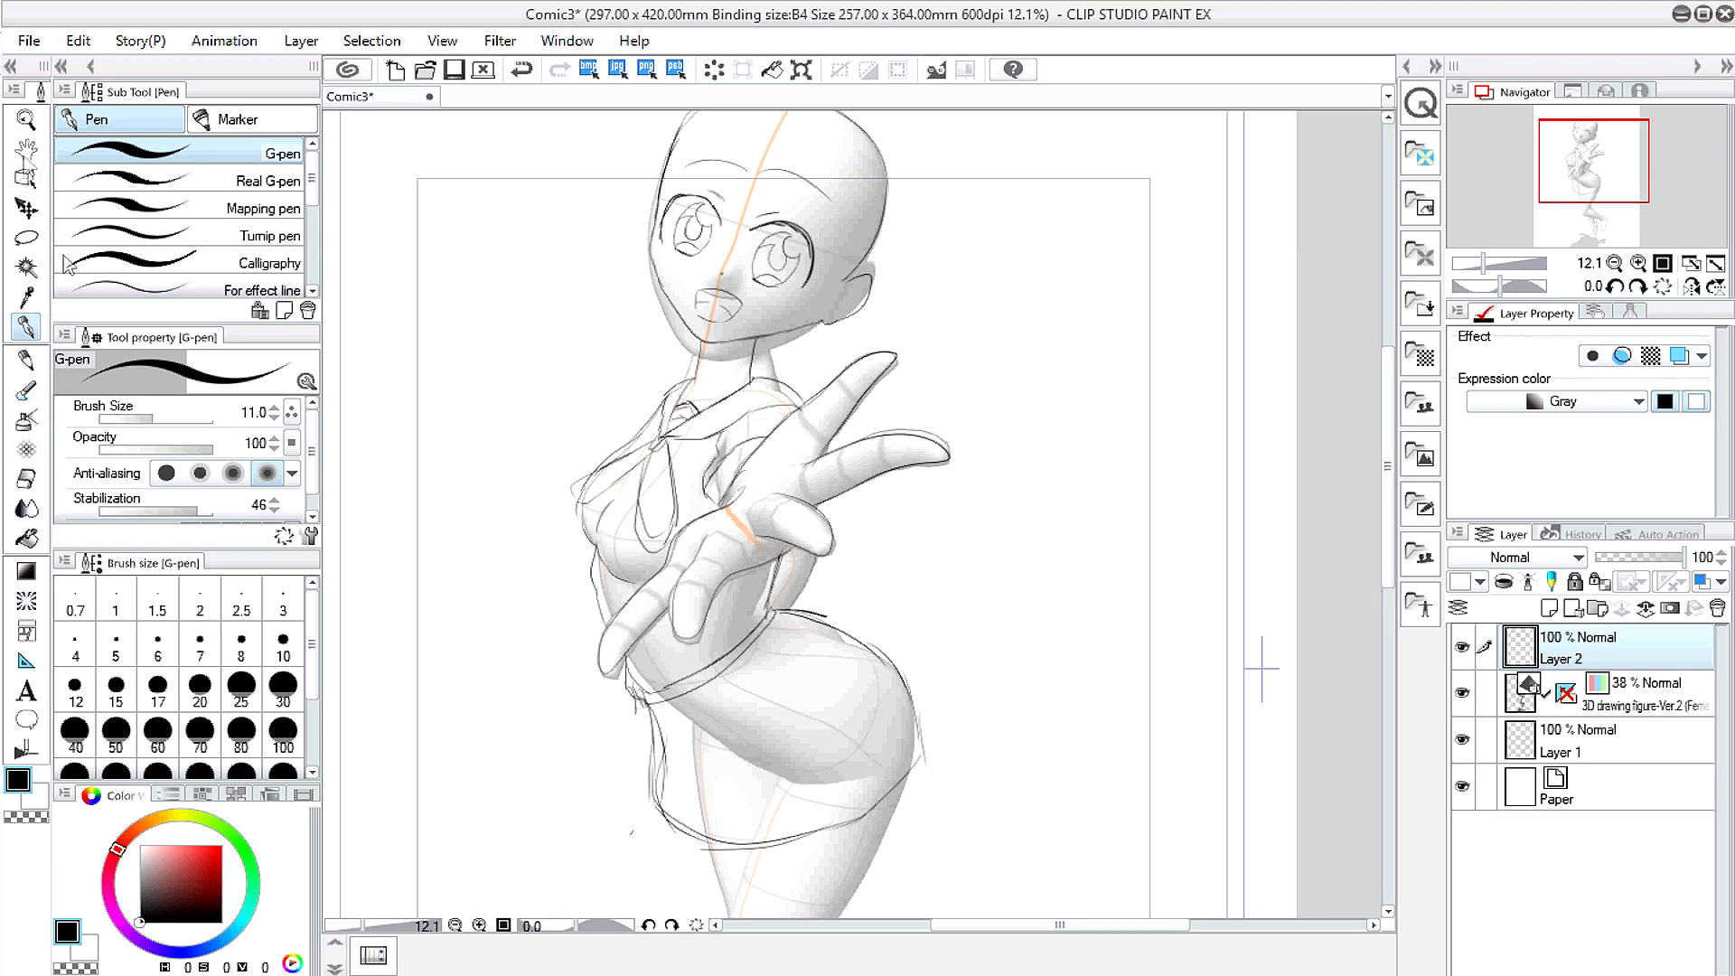
Step: Sketch the thigh, knee, shins, rear calf and front of the foot
{"action": "left_click_drag", "start_coordinate": [563, 730], "coordinate": [569, 368]}
{"action": "mouse_move", "coordinate": [756, 502]}
{"action": "left_mouse_down"}
{"action": "mouse_move", "coordinate": [727, 670]}
{"action": "mouse_move", "coordinate": [895, 471]}
{"action": "left_mouse_up"}
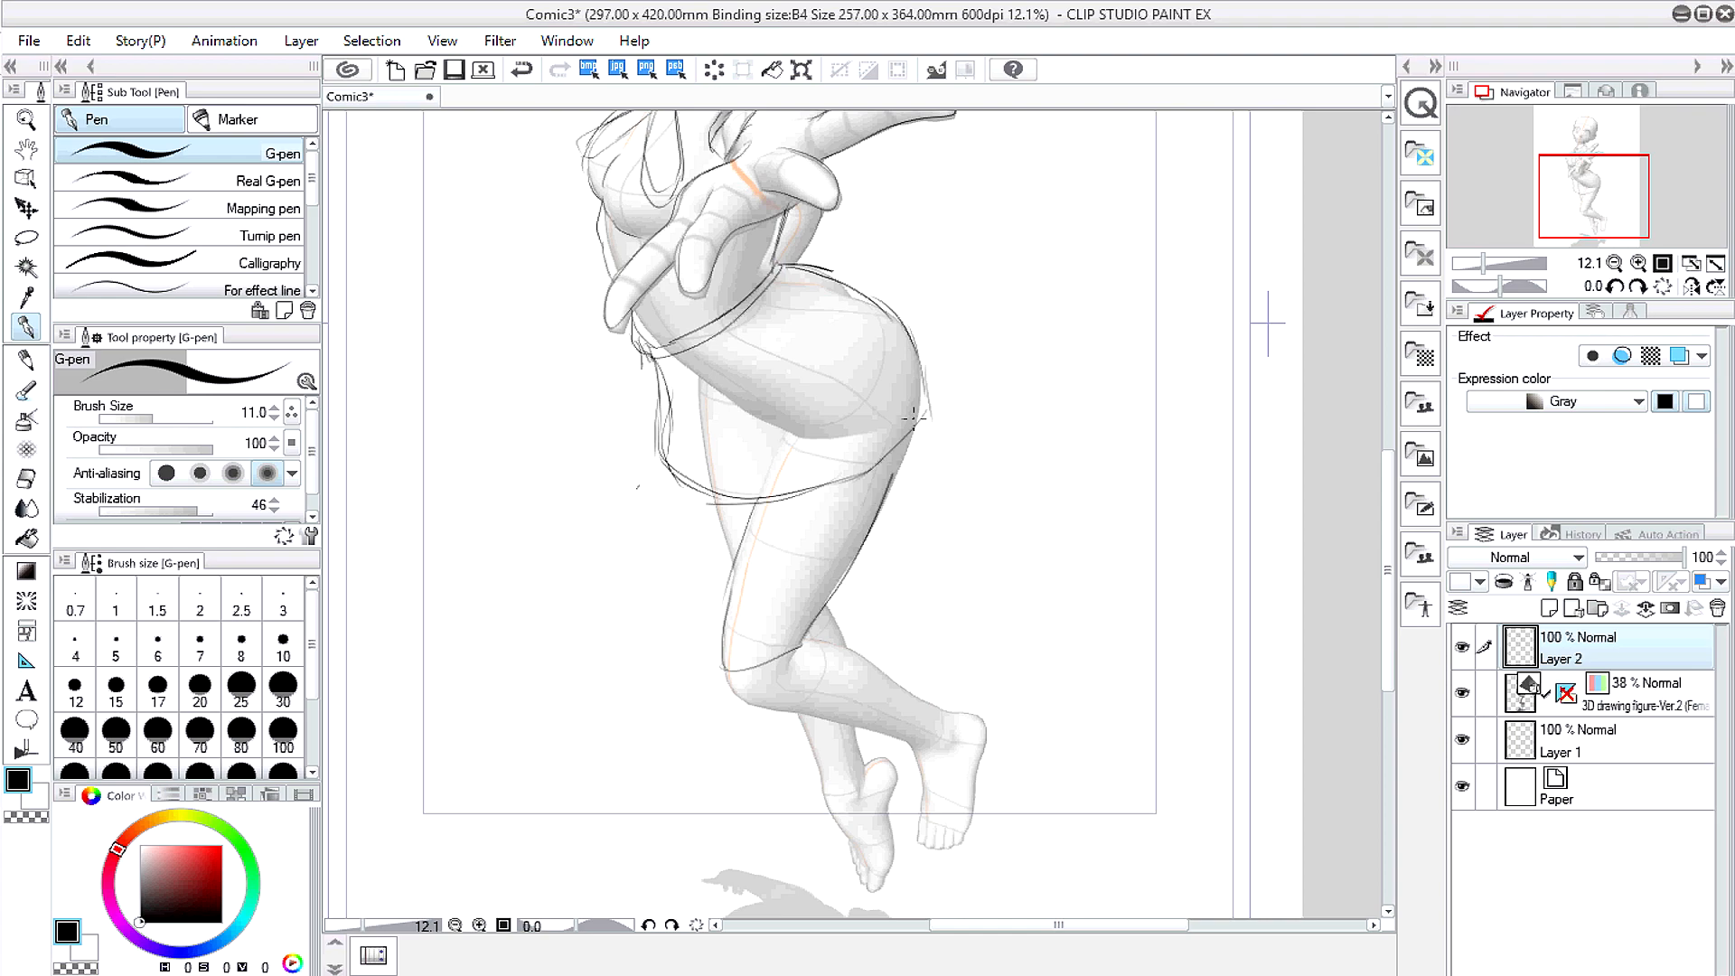
{"action": "left_click_drag", "start_coordinate": [666, 475], "coordinate": [714, 503]}
{"action": "left_click_drag", "start_coordinate": [802, 644], "coordinate": [958, 714]}
{"action": "mouse_move", "coordinate": [724, 674]}
{"action": "left_mouse_down"}
{"action": "mouse_move", "coordinate": [805, 718]}
{"action": "mouse_move", "coordinate": [920, 747]}
{"action": "mouse_move", "coordinate": [967, 825]}
{"action": "left_mouse_up"}
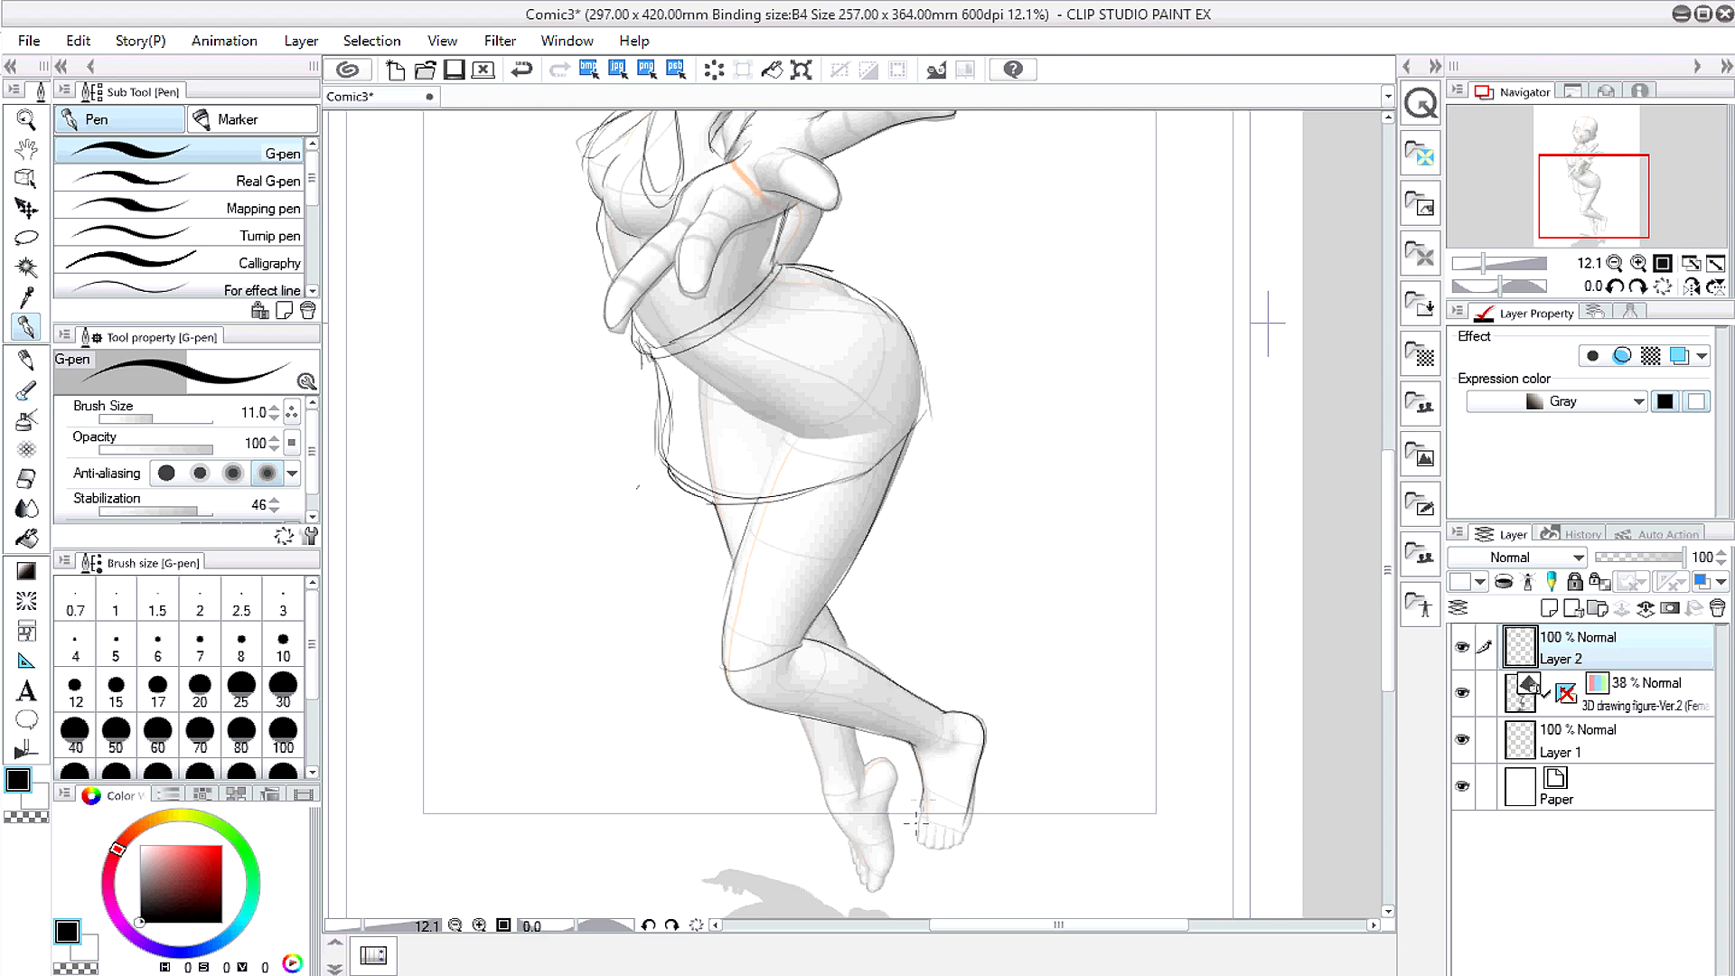
{"action": "left_click_drag", "start_coordinate": [894, 761], "coordinate": [883, 877]}
{"action": "left_click_drag", "start_coordinate": [804, 722], "coordinate": [840, 827]}
Step: Hide the 3D figure layer and look over the bare sketch
{"action": "left_click", "coordinate": [1463, 692]}
{"action": "key", "text": "h"}
{"action": "mouse_move", "coordinate": [503, 310]}
{"action": "left_mouse_down"}
{"action": "mouse_move", "coordinate": [600, 651]}
{"action": "mouse_move", "coordinate": [470, 726]}
{"action": "left_mouse_up"}
Step: On a new layer with the G-pen, draw two hair strands down the side of the face
{"action": "key", "text": "p"}
{"action": "left_click", "coordinate": [1548, 608]}
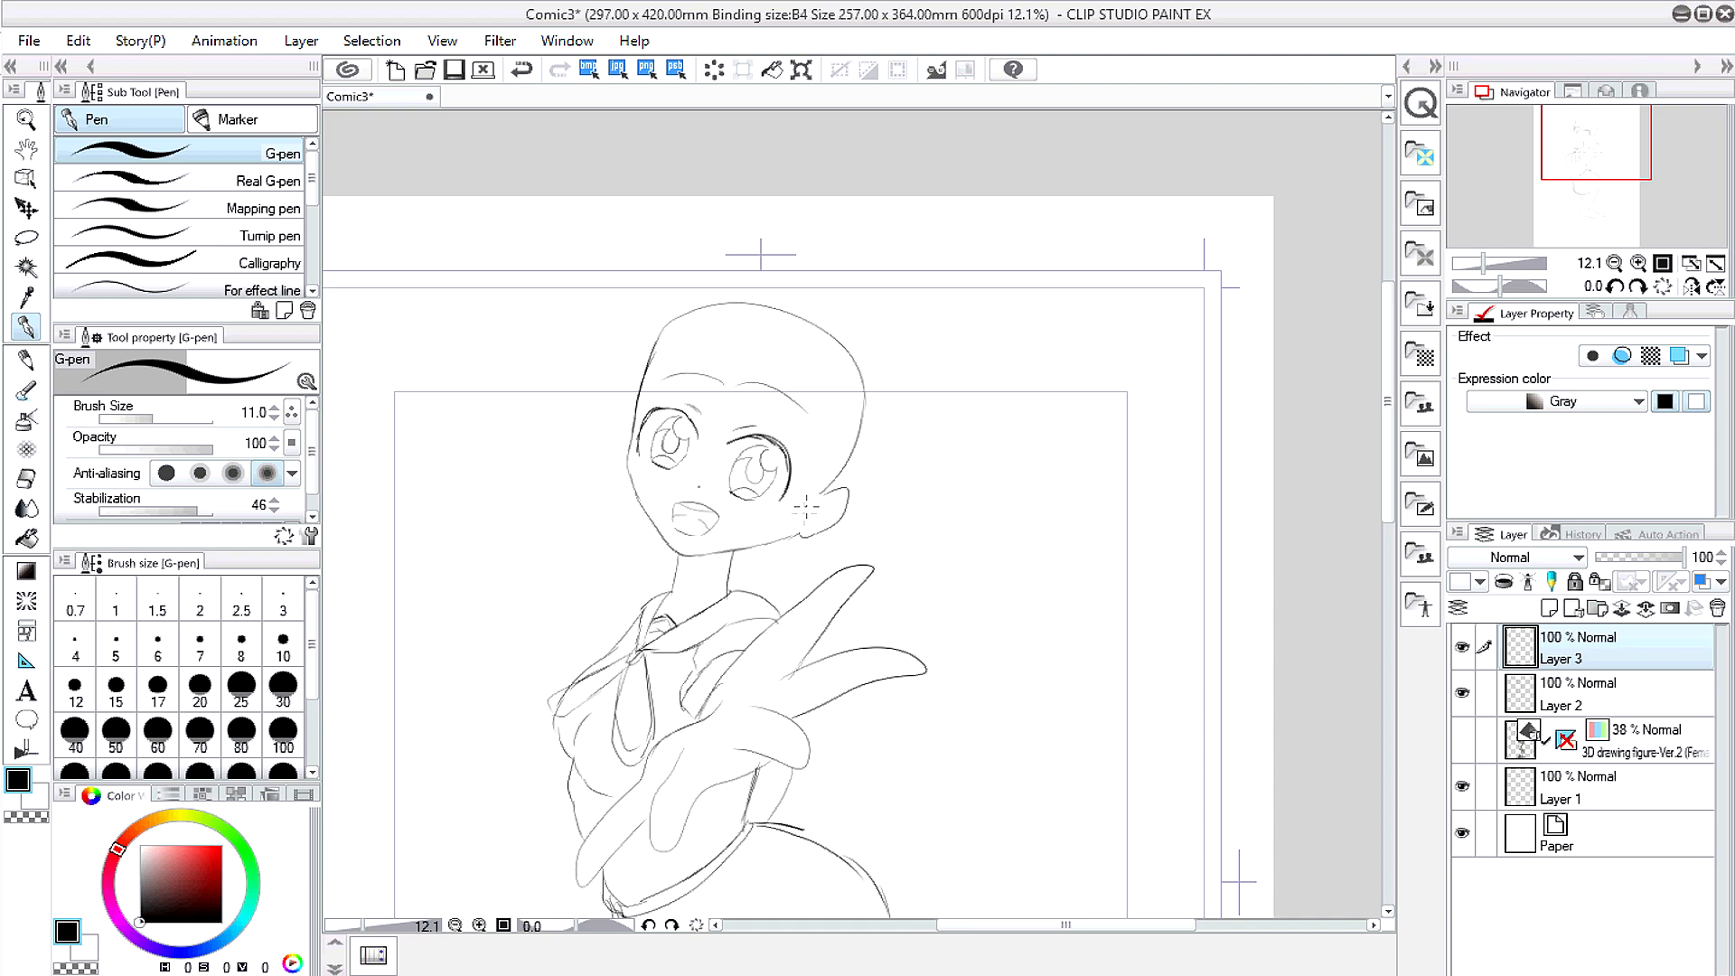
{"action": "left_click_drag", "start_coordinate": [830, 452], "coordinate": [614, 614]}
{"action": "left_click_drag", "start_coordinate": [845, 478], "coordinate": [610, 618]}
Step: Sketch the bangs across the forehead, undoing and redrawing the last strokes
{"action": "mouse_move", "coordinate": [846, 404]}
{"action": "left_mouse_down"}
{"action": "mouse_move", "coordinate": [794, 468]}
{"action": "mouse_move", "coordinate": [766, 435]}
{"action": "left_mouse_up"}
{"action": "left_click_drag", "start_coordinate": [813, 389], "coordinate": [729, 444]}
{"action": "left_click_drag", "start_coordinate": [763, 377], "coordinate": [721, 434]}
{"action": "left_click_drag", "start_coordinate": [752, 384], "coordinate": [687, 466]}
{"action": "mouse_move", "coordinate": [723, 383]}
{"action": "left_mouse_down"}
{"action": "mouse_move", "coordinate": [677, 432]}
{"action": "mouse_move", "coordinate": [703, 457]}
{"action": "left_mouse_up"}
{"action": "left_click", "coordinate": [521, 70]}
{"action": "left_click", "coordinate": [521, 70]}
{"action": "left_click_drag", "start_coordinate": [721, 392], "coordinate": [698, 443]}
{"action": "left_click_drag", "start_coordinate": [708, 364], "coordinate": [638, 423]}
Step: Add strands around the face and a long, thick strand flowing down to the left
{"action": "left_click_drag", "start_coordinate": [643, 376], "coordinate": [616, 435]}
{"action": "left_click_drag", "start_coordinate": [842, 418], "coordinate": [817, 493]}
{"action": "left_click_drag", "start_coordinate": [884, 440], "coordinate": [837, 497]}
{"action": "mouse_move", "coordinate": [636, 417]}
{"action": "left_mouse_down"}
{"action": "mouse_move", "coordinate": [578, 528]}
{"action": "mouse_move", "coordinate": [472, 607]}
{"action": "left_mouse_up"}
{"action": "scroll", "coordinate": [660, 443], "scroll_direction": "down", "scroll_amount": 1}
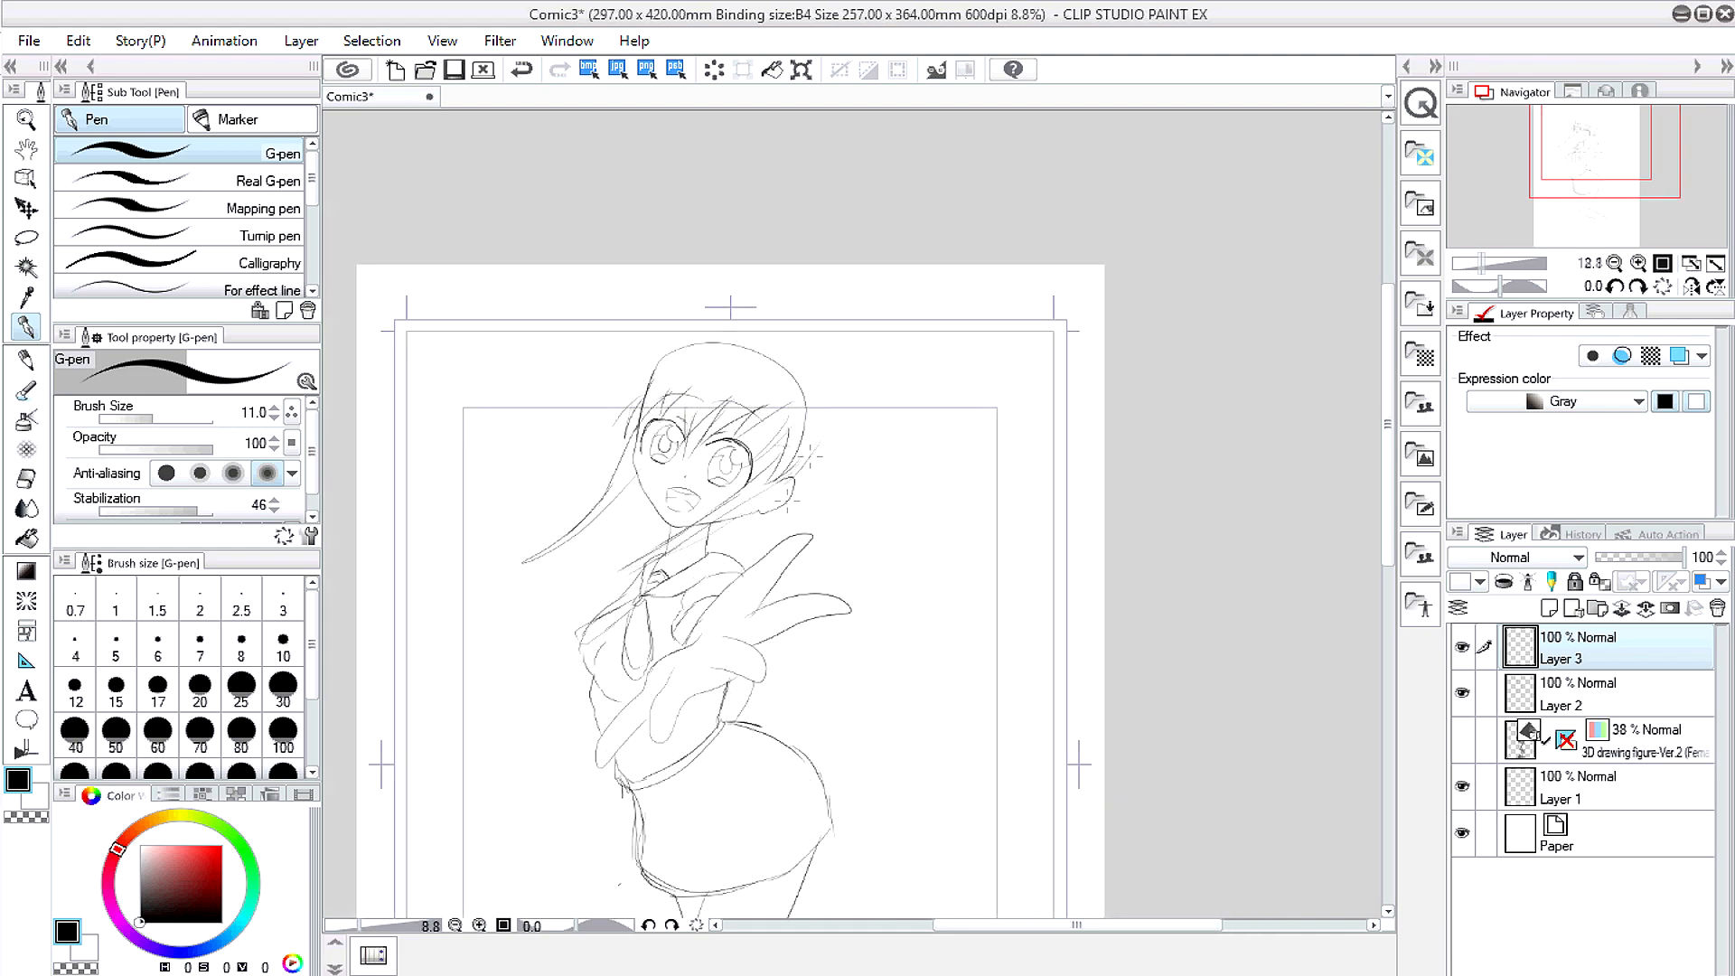
{"action": "mouse_move", "coordinate": [590, 508]}
{"action": "left_mouse_down"}
{"action": "mouse_move", "coordinate": [590, 544]}
{"action": "mouse_move", "coordinate": [532, 601]}
{"action": "left_mouse_up"}
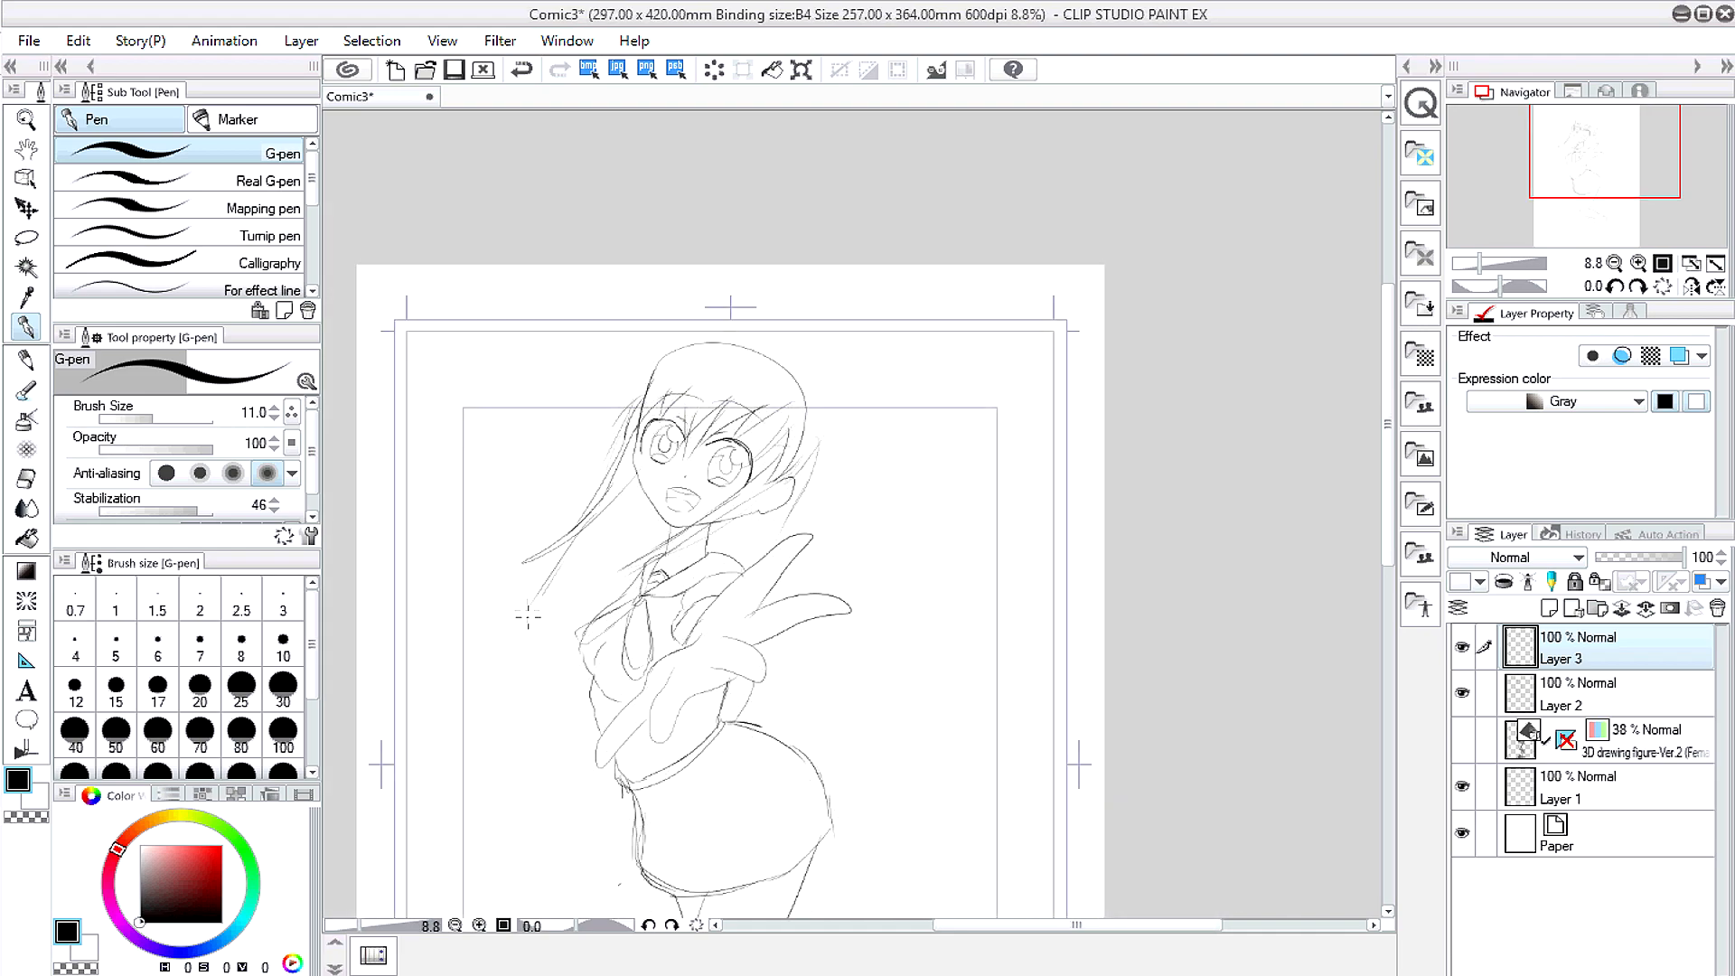
{"action": "left_click_drag", "start_coordinate": [585, 535], "coordinate": [465, 694]}
{"action": "left_click_drag", "start_coordinate": [554, 577], "coordinate": [489, 673]}
Step: Add more flowing strands to the long hair on the left
{"action": "left_click", "coordinate": [26, 479]}
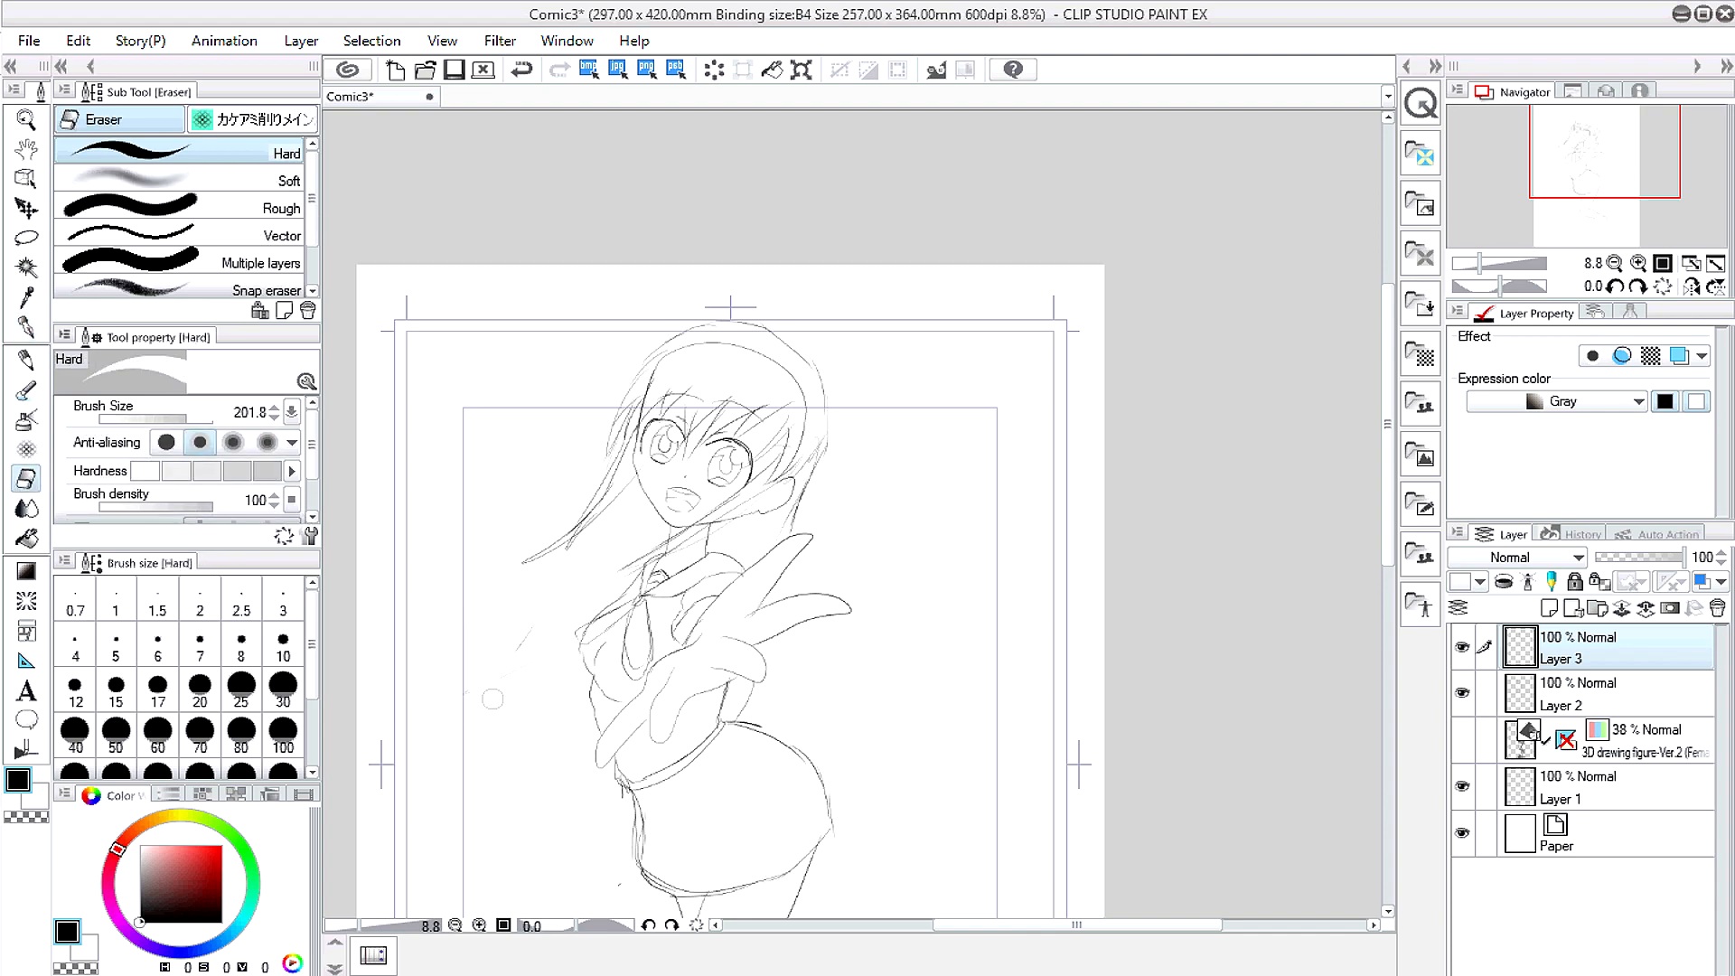
{"action": "key", "text": "p"}
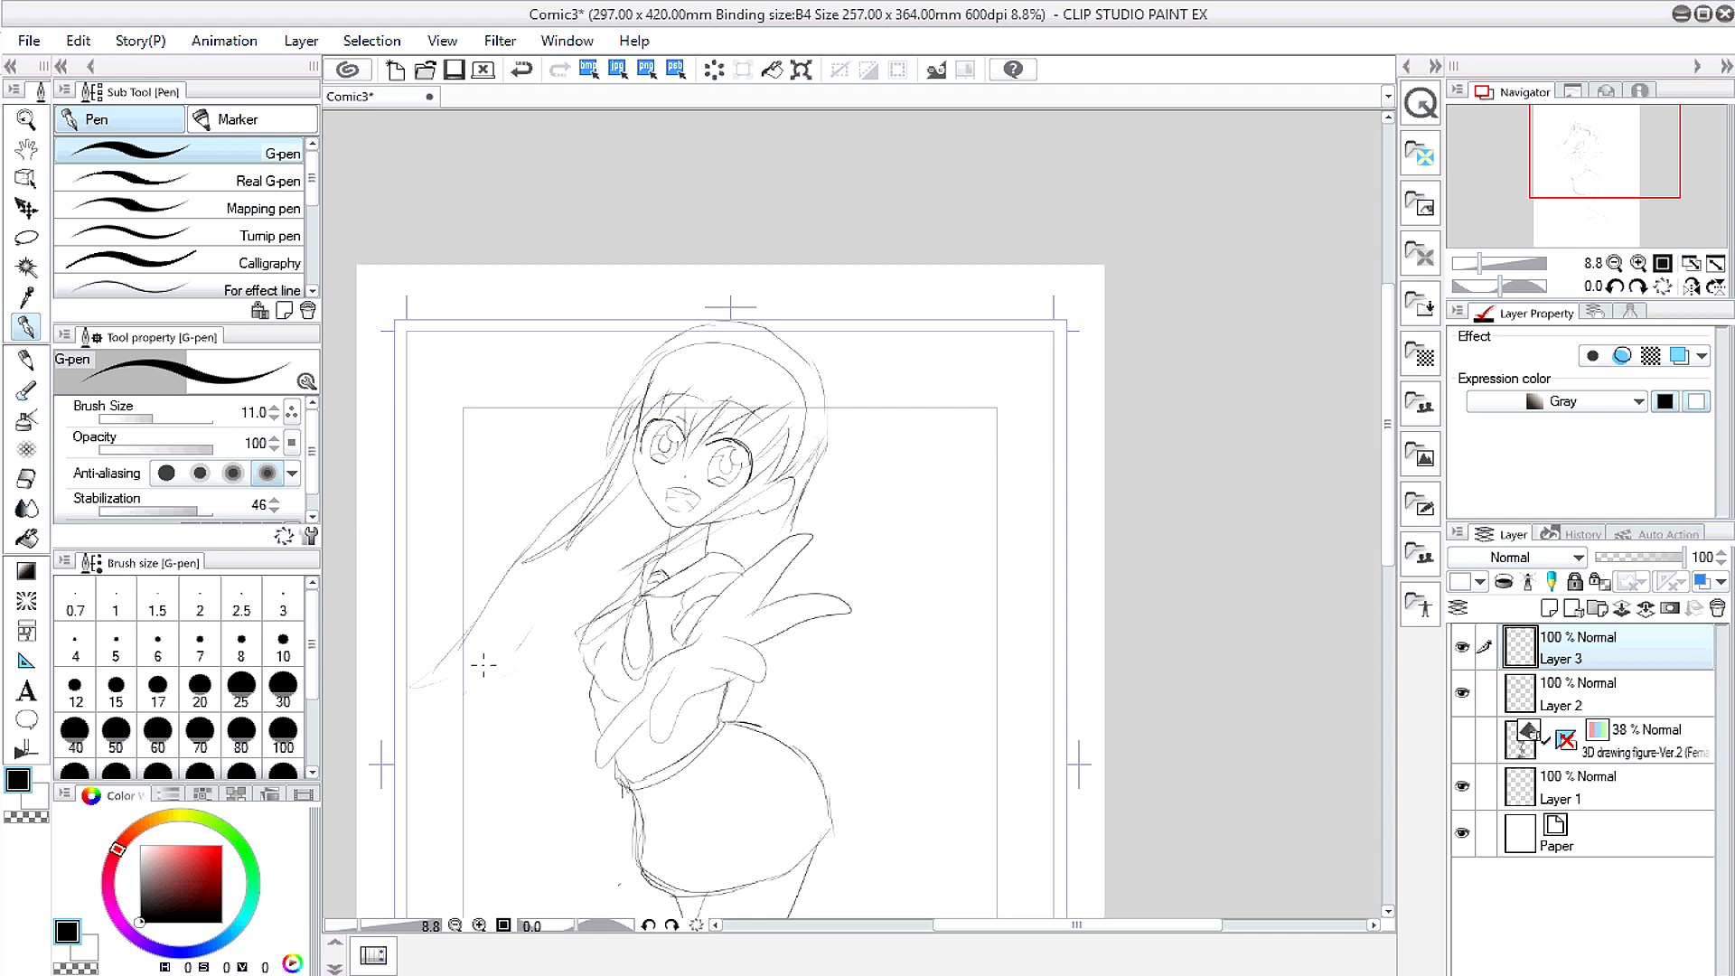
{"action": "mouse_move", "coordinate": [428, 704]}
{"action": "left_mouse_down"}
{"action": "mouse_move", "coordinate": [531, 691]}
{"action": "mouse_move", "coordinate": [535, 714]}
{"action": "left_mouse_up"}
{"action": "left_click_drag", "start_coordinate": [468, 716], "coordinate": [588, 718]}
{"action": "left_click_drag", "start_coordinate": [463, 660], "coordinate": [613, 513]}
{"action": "mouse_move", "coordinate": [443, 679]}
{"action": "left_mouse_down"}
{"action": "mouse_move", "coordinate": [576, 601]}
{"action": "mouse_move", "coordinate": [631, 517]}
{"action": "left_mouse_up"}
{"action": "left_click_drag", "start_coordinate": [517, 674], "coordinate": [622, 560]}
Step: Fill in hair beside the cheek, chin and neck, and darken the hair's right edge
{"action": "left_click_drag", "start_coordinate": [738, 548], "coordinate": [770, 522]}
{"action": "mouse_move", "coordinate": [811, 459]}
{"action": "left_mouse_down"}
{"action": "mouse_move", "coordinate": [728, 540]}
{"action": "mouse_move", "coordinate": [808, 464]}
{"action": "left_mouse_up"}
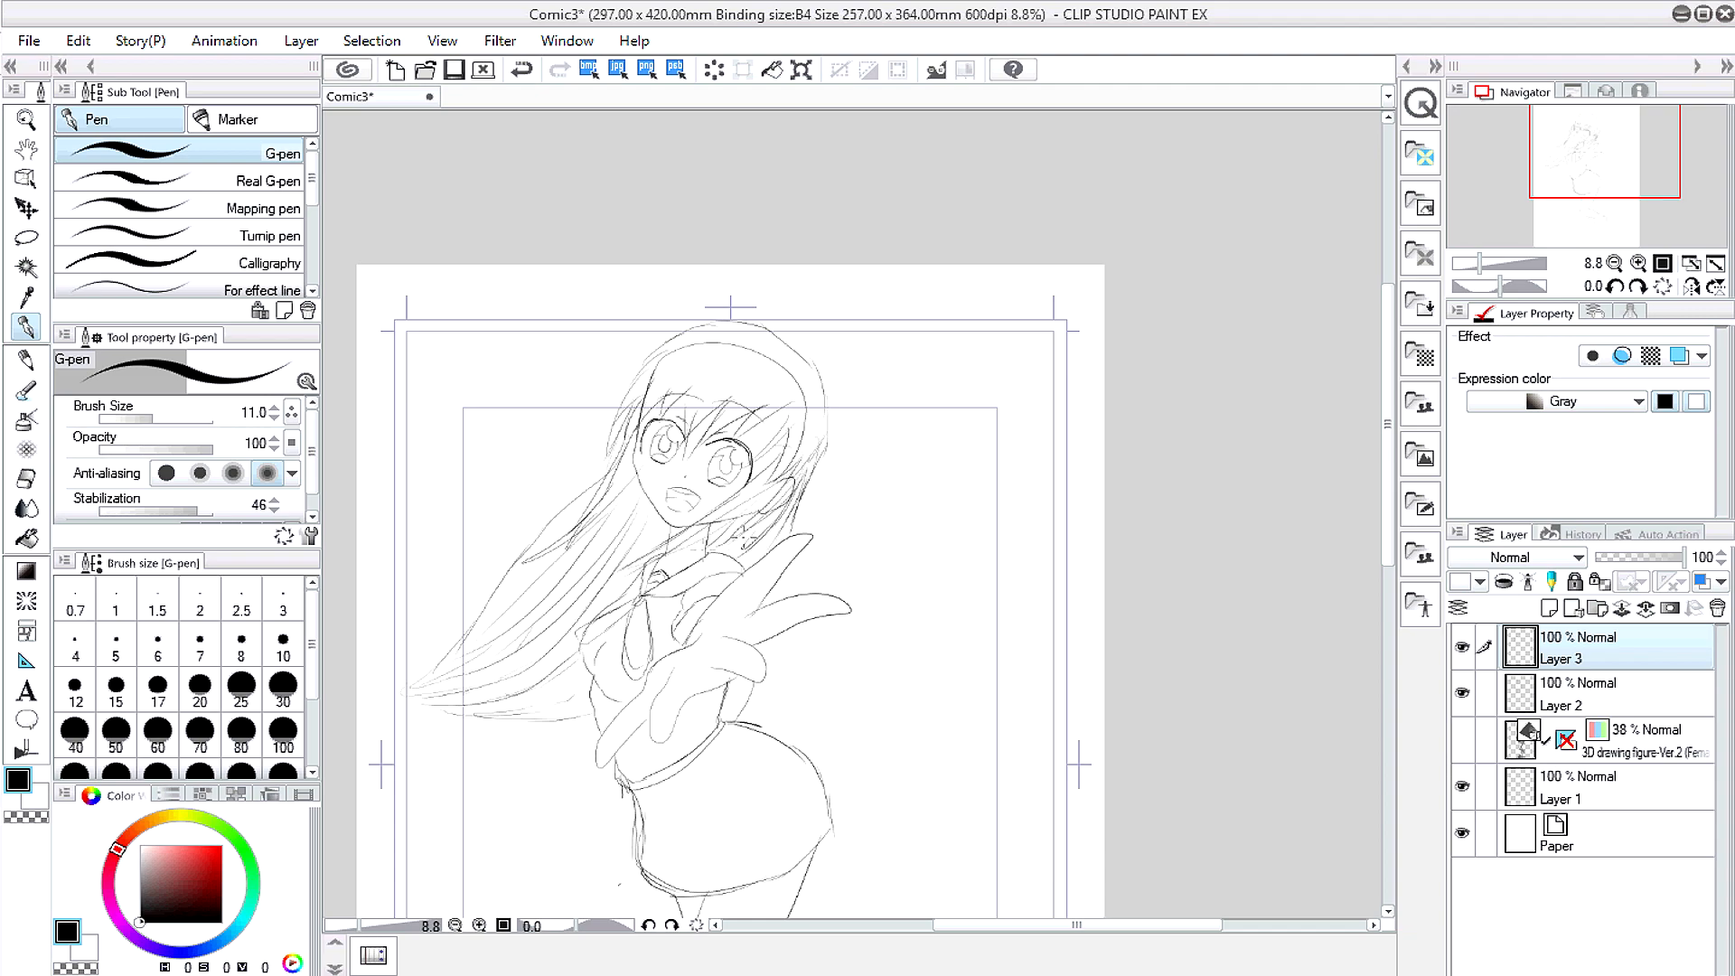
{"action": "left_click_drag", "start_coordinate": [759, 549], "coordinate": [792, 509]}
{"action": "left_click_drag", "start_coordinate": [721, 554], "coordinate": [764, 520]}
{"action": "left_click_drag", "start_coordinate": [702, 573], "coordinate": [760, 529]}
{"action": "left_click_drag", "start_coordinate": [794, 465], "coordinate": [810, 389]}
{"action": "mouse_move", "coordinate": [825, 462]}
{"action": "left_mouse_down"}
{"action": "mouse_move", "coordinate": [812, 386]}
{"action": "mouse_move", "coordinate": [791, 373]}
{"action": "left_mouse_up"}
Step: Add strands to the top of the head, the bangs and the upper right hair
{"action": "mouse_move", "coordinate": [759, 418]}
{"action": "left_mouse_down"}
{"action": "mouse_move", "coordinate": [774, 365]}
{"action": "mouse_move", "coordinate": [723, 419]}
{"action": "left_mouse_up"}
{"action": "mouse_move", "coordinate": [770, 344]}
{"action": "left_mouse_down"}
{"action": "mouse_move", "coordinate": [676, 349]}
{"action": "mouse_move", "coordinate": [637, 401]}
{"action": "mouse_move", "coordinate": [685, 387]}
{"action": "mouse_move", "coordinate": [692, 351]}
{"action": "mouse_move", "coordinate": [691, 414]}
{"action": "left_mouse_up"}
{"action": "mouse_move", "coordinate": [764, 356]}
{"action": "left_mouse_down"}
{"action": "mouse_move", "coordinate": [714, 409]}
{"action": "mouse_move", "coordinate": [730, 421]}
{"action": "left_mouse_up"}
{"action": "left_click_drag", "start_coordinate": [779, 371], "coordinate": [688, 444]}
{"action": "left_click_drag", "start_coordinate": [782, 375], "coordinate": [750, 435]}
{"action": "left_click_drag", "start_coordinate": [789, 363], "coordinate": [813, 475]}
Step: Add final strands to the flowing hair, side hair and bangs
{"action": "left_click_drag", "start_coordinate": [789, 459], "coordinate": [647, 553]}
{"action": "left_click_drag", "start_coordinate": [759, 492], "coordinate": [728, 512]}
{"action": "left_click_drag", "start_coordinate": [638, 443], "coordinate": [542, 557]}
{"action": "left_click_drag", "start_coordinate": [562, 531], "coordinate": [482, 619]}
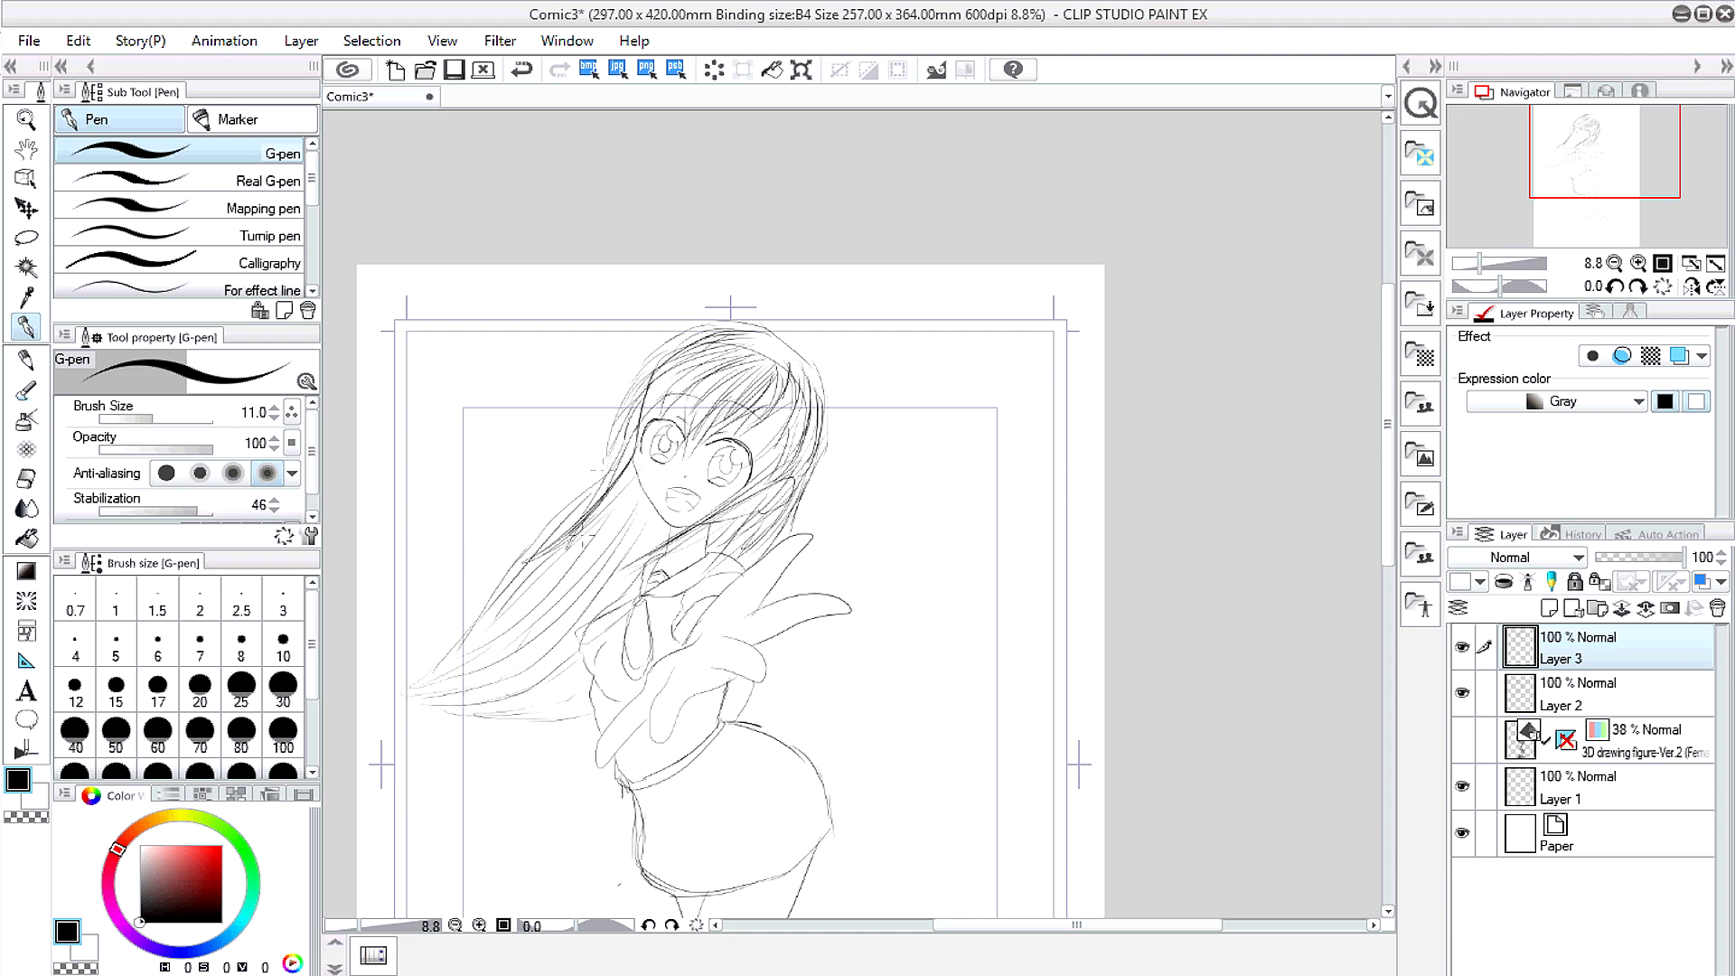
{"action": "left_click", "coordinate": [1546, 692]}
Step: On Layer 2, erase the circles on the cheeks
{"action": "key", "text": "e"}
{"action": "scroll", "coordinate": [674, 500], "scroll_direction": "up", "scroll_amount": 5}
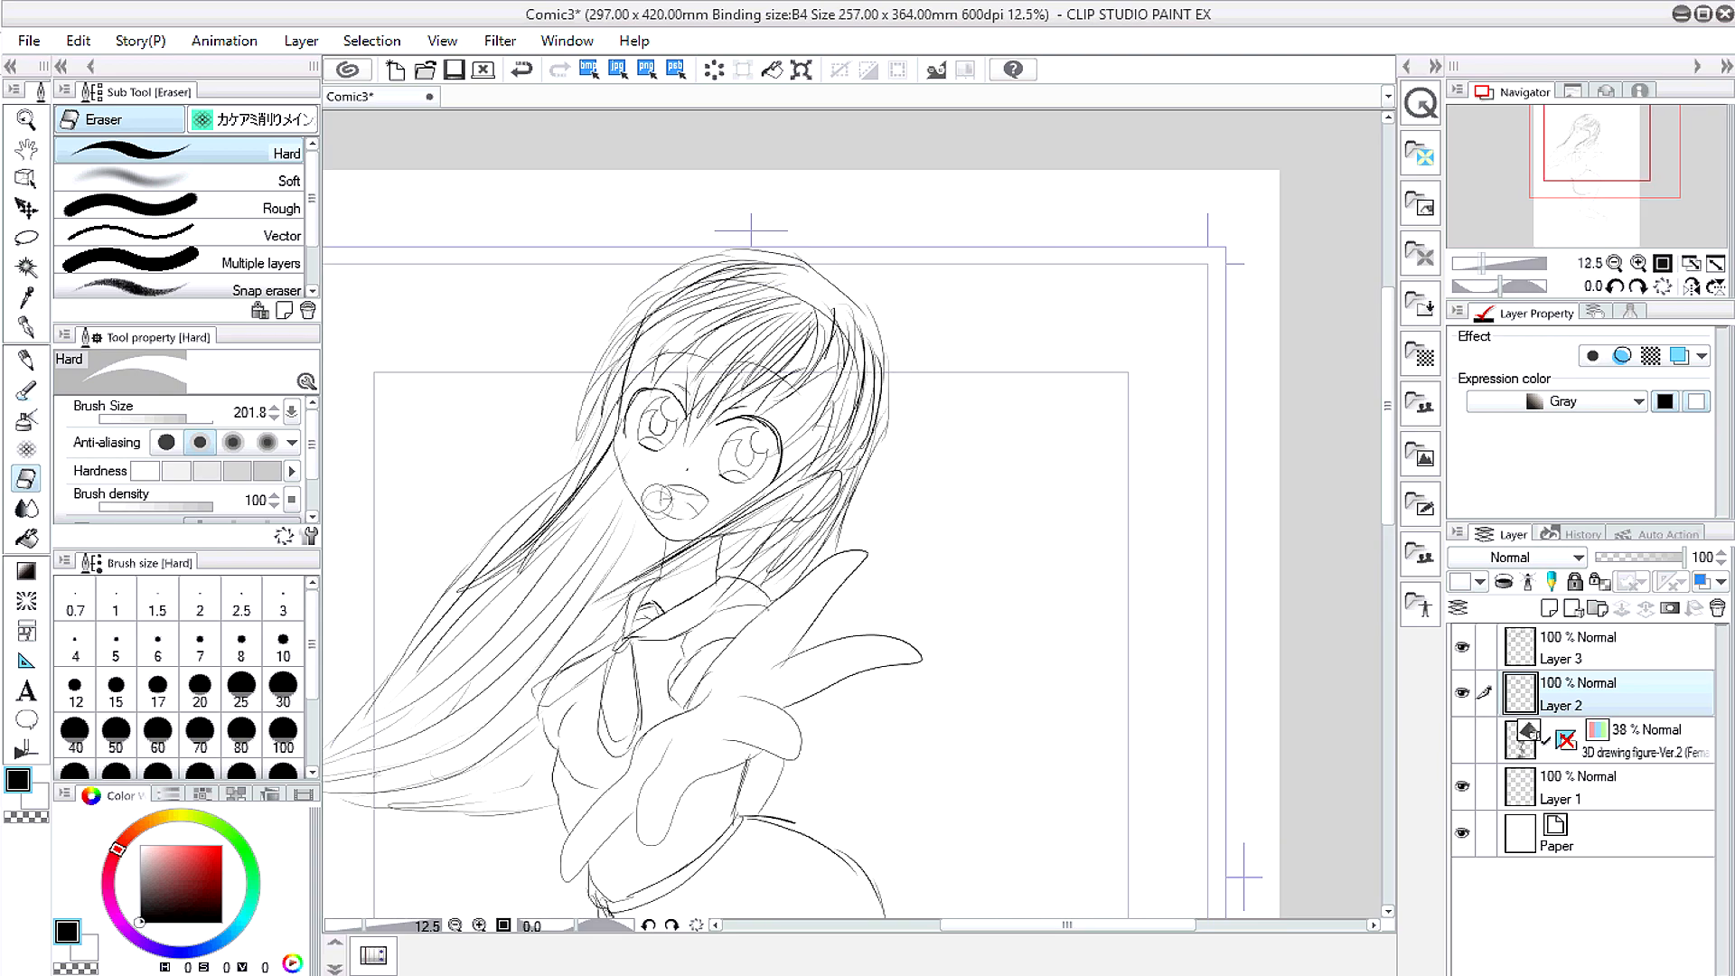
{"action": "mouse_move", "coordinate": [658, 499]}
{"action": "left_mouse_down"}
{"action": "mouse_move", "coordinate": [689, 456]}
{"action": "mouse_move", "coordinate": [684, 478]}
{"action": "mouse_move", "coordinate": [768, 525]}
{"action": "left_mouse_up"}
{"action": "key", "text": "p"}
{"action": "scroll", "coordinate": [687, 456], "scroll_direction": "up", "scroll_amount": 1}
Step: Try drawing an open mouth, then undo the attempt
{"action": "key", "text": "ctrl+z"}
{"action": "key", "text": "ctrl+z"}
{"action": "left_click_drag", "start_coordinate": [658, 489], "coordinate": [747, 495]}
{"action": "mouse_move", "coordinate": [745, 499]}
{"action": "left_mouse_down"}
{"action": "mouse_move", "coordinate": [720, 545]}
{"action": "mouse_move", "coordinate": [658, 493]}
{"action": "left_mouse_up"}
{"action": "left_click", "coordinate": [522, 71]}
{"action": "left_click", "coordinate": [521, 72]}
{"action": "scroll", "coordinate": [744, 252], "scroll_direction": "up", "scroll_amount": 2}
Step: Draw iris lines and highlights in both eyes and a lower lid under the right eye
{"action": "mouse_move", "coordinate": [830, 444]}
{"action": "left_mouse_down"}
{"action": "mouse_move", "coordinate": [882, 430]}
{"action": "mouse_move", "coordinate": [922, 502]}
{"action": "mouse_move", "coordinate": [932, 469]}
{"action": "mouse_move", "coordinate": [913, 554]}
{"action": "left_mouse_up"}
{"action": "mouse_move", "coordinate": [828, 536]}
{"action": "left_mouse_down"}
{"action": "mouse_move", "coordinate": [857, 411]}
{"action": "mouse_move", "coordinate": [961, 473]}
{"action": "left_mouse_up"}
{"action": "mouse_move", "coordinate": [649, 296]}
{"action": "left_mouse_down"}
{"action": "mouse_move", "coordinate": [677, 368]}
{"action": "mouse_move", "coordinate": [633, 459]}
{"action": "left_mouse_up"}
{"action": "left_click_drag", "start_coordinate": [578, 335], "coordinate": [558, 448]}
{"action": "left_click_drag", "start_coordinate": [566, 356], "coordinate": [623, 291]}
{"action": "left_click_drag", "start_coordinate": [835, 554], "coordinate": [929, 585]}
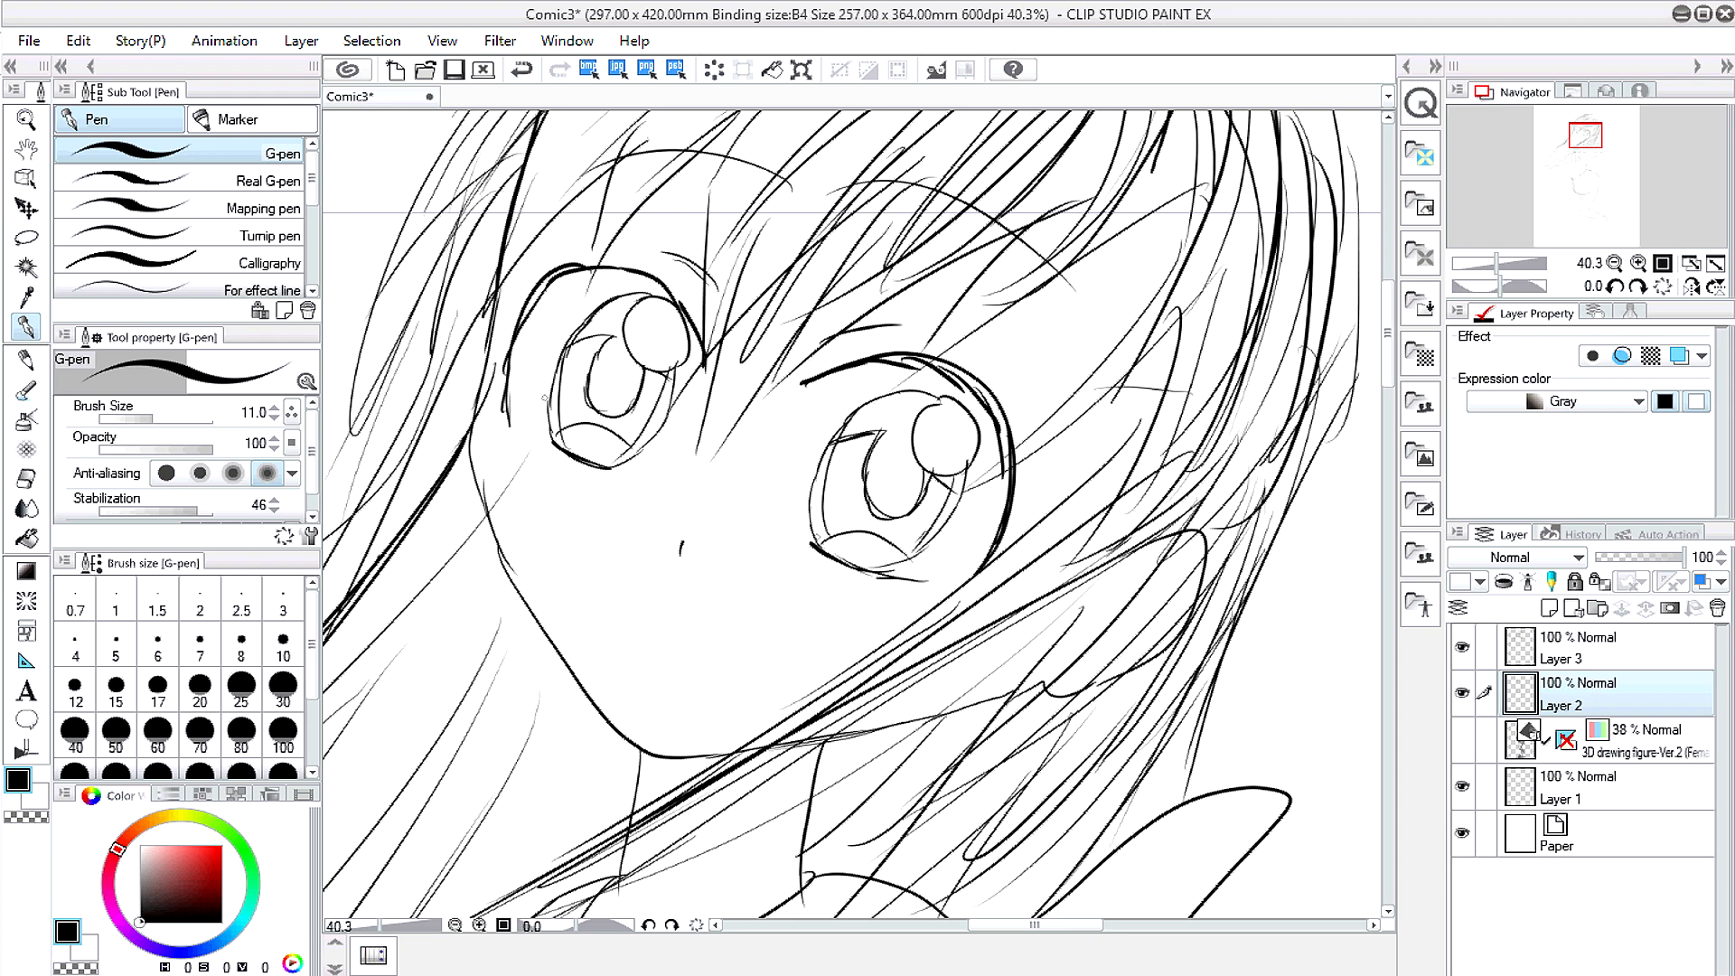
{"action": "mouse_move", "coordinate": [824, 186]}
{"action": "left_mouse_down"}
{"action": "mouse_move", "coordinate": [1072, 289]}
{"action": "mouse_move", "coordinate": [553, 161]}
{"action": "left_mouse_up"}
Step: Draw the open smiling mouth, undoing retries and retracing the upper curve boldly
{"action": "mouse_move", "coordinate": [615, 604]}
{"action": "left_mouse_down"}
{"action": "mouse_move", "coordinate": [779, 659]}
{"action": "mouse_move", "coordinate": [810, 644]}
{"action": "mouse_move", "coordinate": [795, 665]}
{"action": "mouse_move", "coordinate": [809, 648]}
{"action": "left_mouse_up"}
{"action": "left_click", "coordinate": [521, 70]}
{"action": "left_click", "coordinate": [522, 69]}
{"action": "left_click", "coordinate": [522, 70]}
{"action": "left_click", "coordinate": [522, 70]}
{"action": "mouse_move", "coordinate": [657, 625]}
{"action": "left_mouse_down"}
{"action": "mouse_move", "coordinate": [789, 623]}
{"action": "mouse_move", "coordinate": [692, 678]}
{"action": "mouse_move", "coordinate": [639, 649]}
{"action": "mouse_move", "coordinate": [789, 668]}
{"action": "mouse_move", "coordinate": [731, 706]}
{"action": "mouse_move", "coordinate": [792, 667]}
{"action": "left_mouse_up"}
{"action": "left_click", "coordinate": [522, 70]}
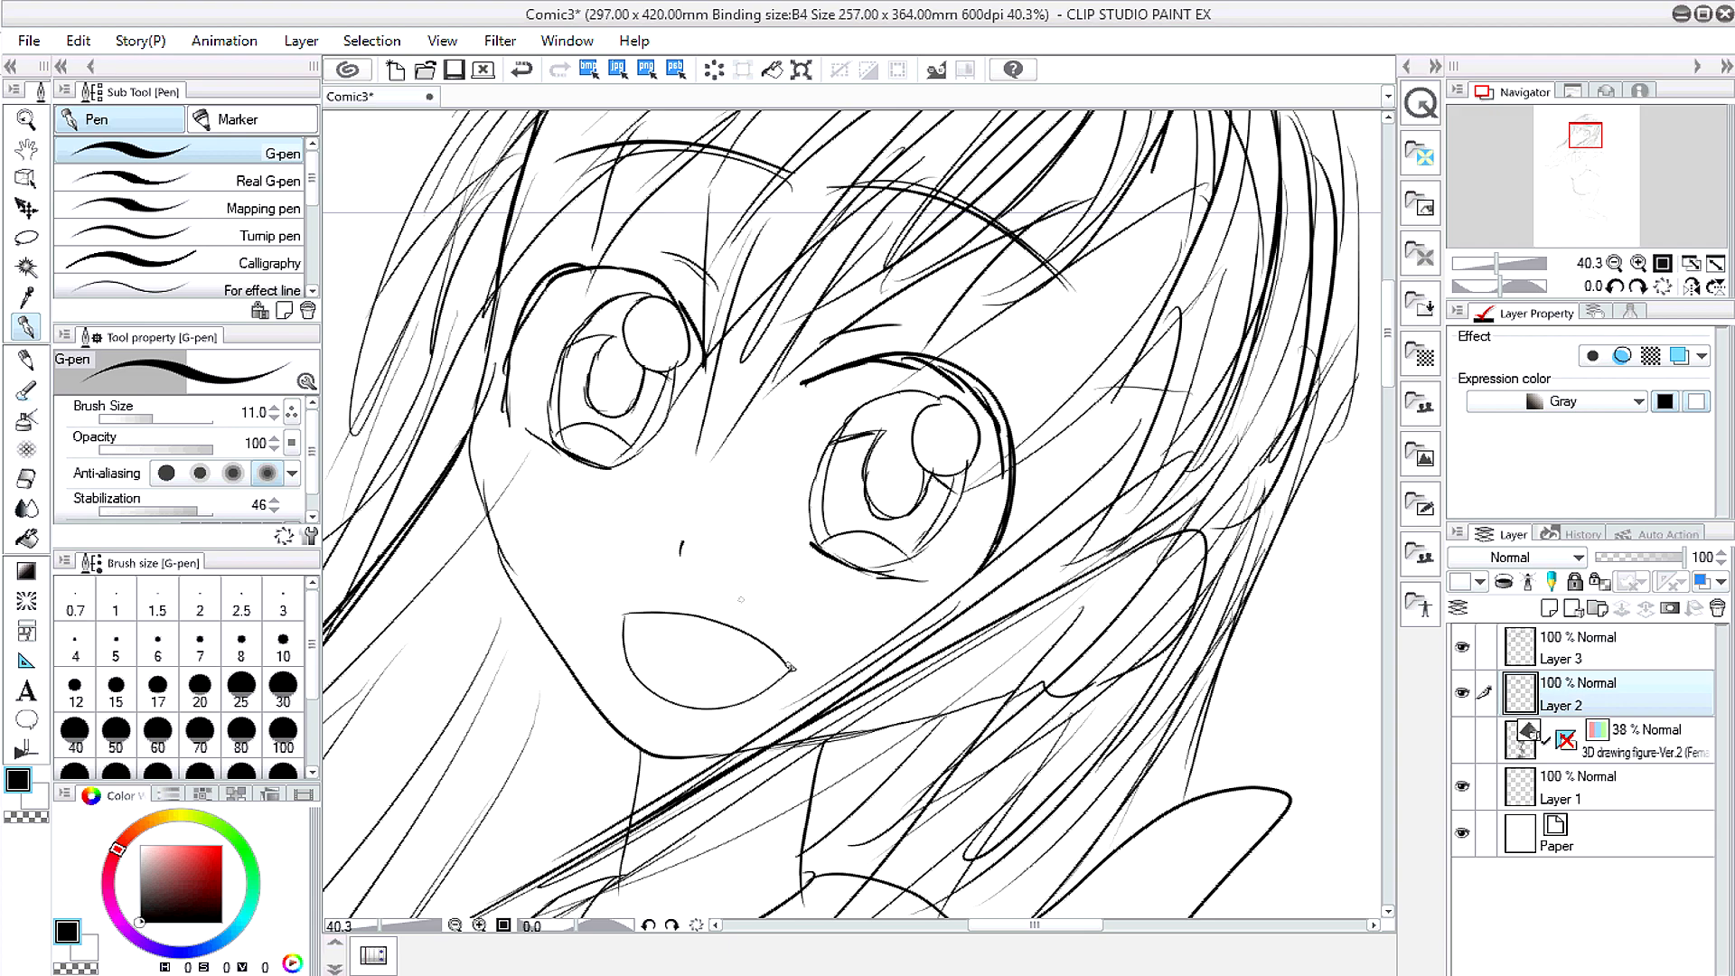
{"action": "left_click_drag", "start_coordinate": [652, 611], "coordinate": [793, 668]}
{"action": "scroll", "coordinate": [656, 442], "scroll_direction": "down", "scroll_amount": 4}
Step: Add short hair strokes near the right eye on Layer 3
{"action": "left_click", "coordinate": [1542, 644]}
{"action": "left_click_drag", "start_coordinate": [877, 314], "coordinate": [805, 413]}
{"action": "left_click_drag", "start_coordinate": [906, 325], "coordinate": [775, 435]}
{"action": "scroll", "coordinate": [734, 266], "scroll_direction": "down", "scroll_amount": 2}
{"action": "left_click", "coordinate": [1535, 692]}
{"action": "key", "text": "e"}
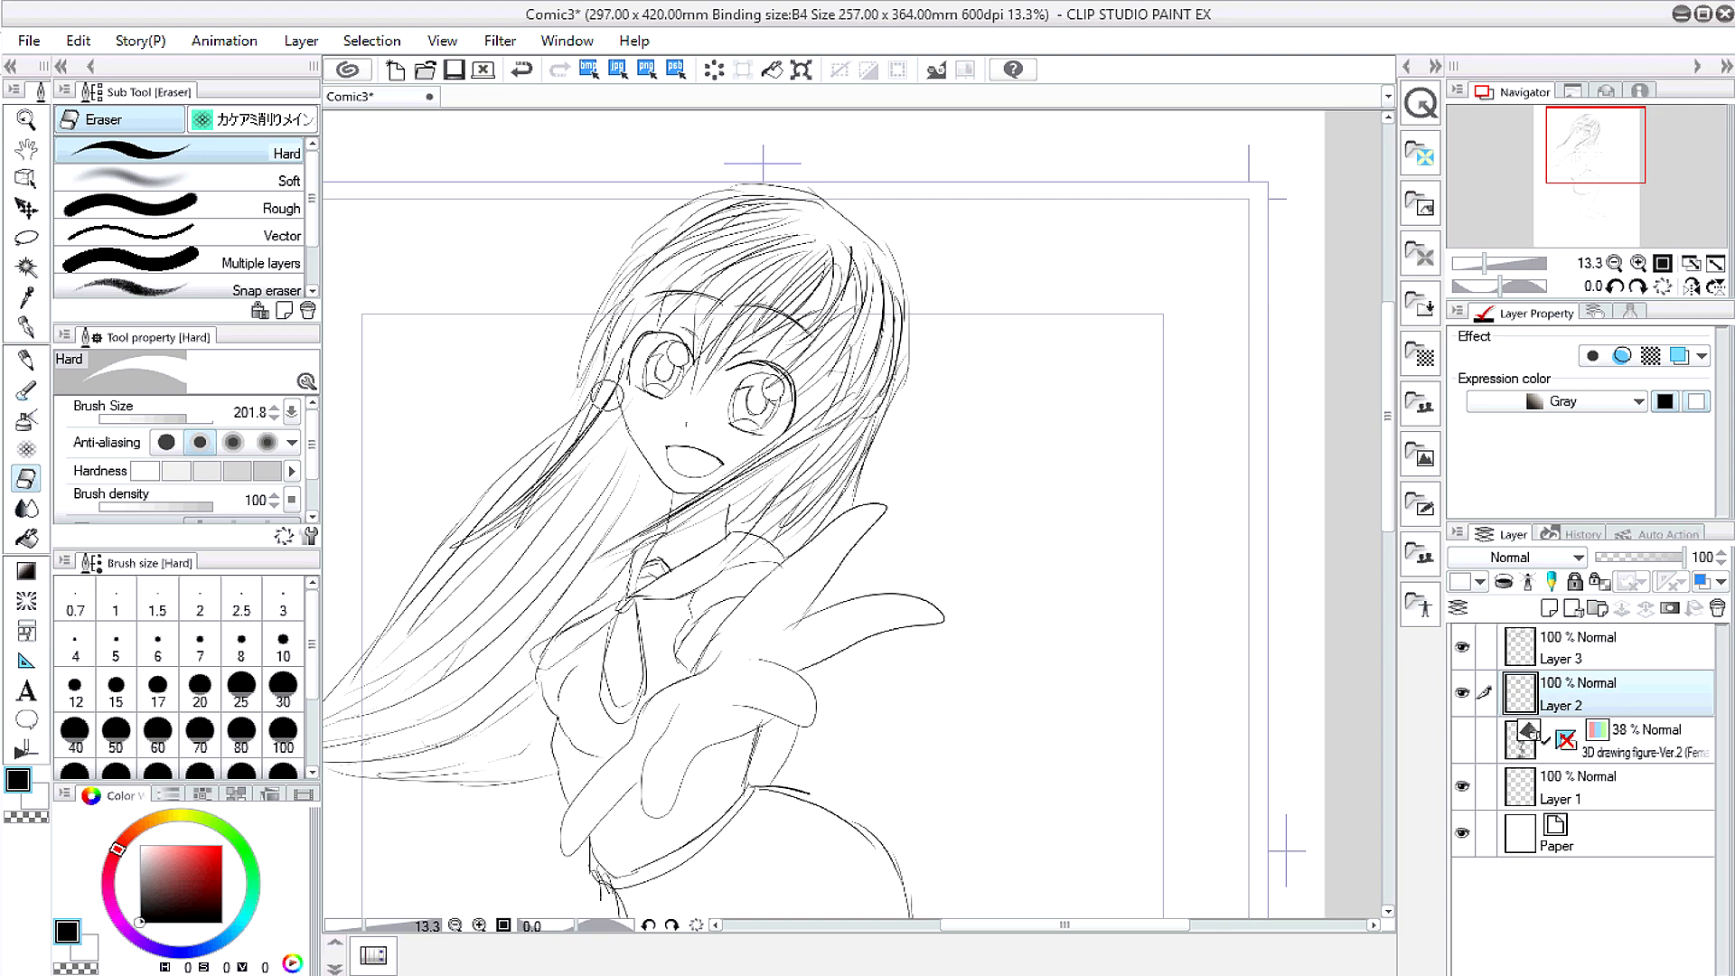
{"action": "scroll", "coordinate": [568, 375], "scroll_direction": "down", "scroll_amount": 1}
{"action": "left_click", "coordinate": [1542, 646]}
{"action": "left_click", "coordinate": [27, 327]}
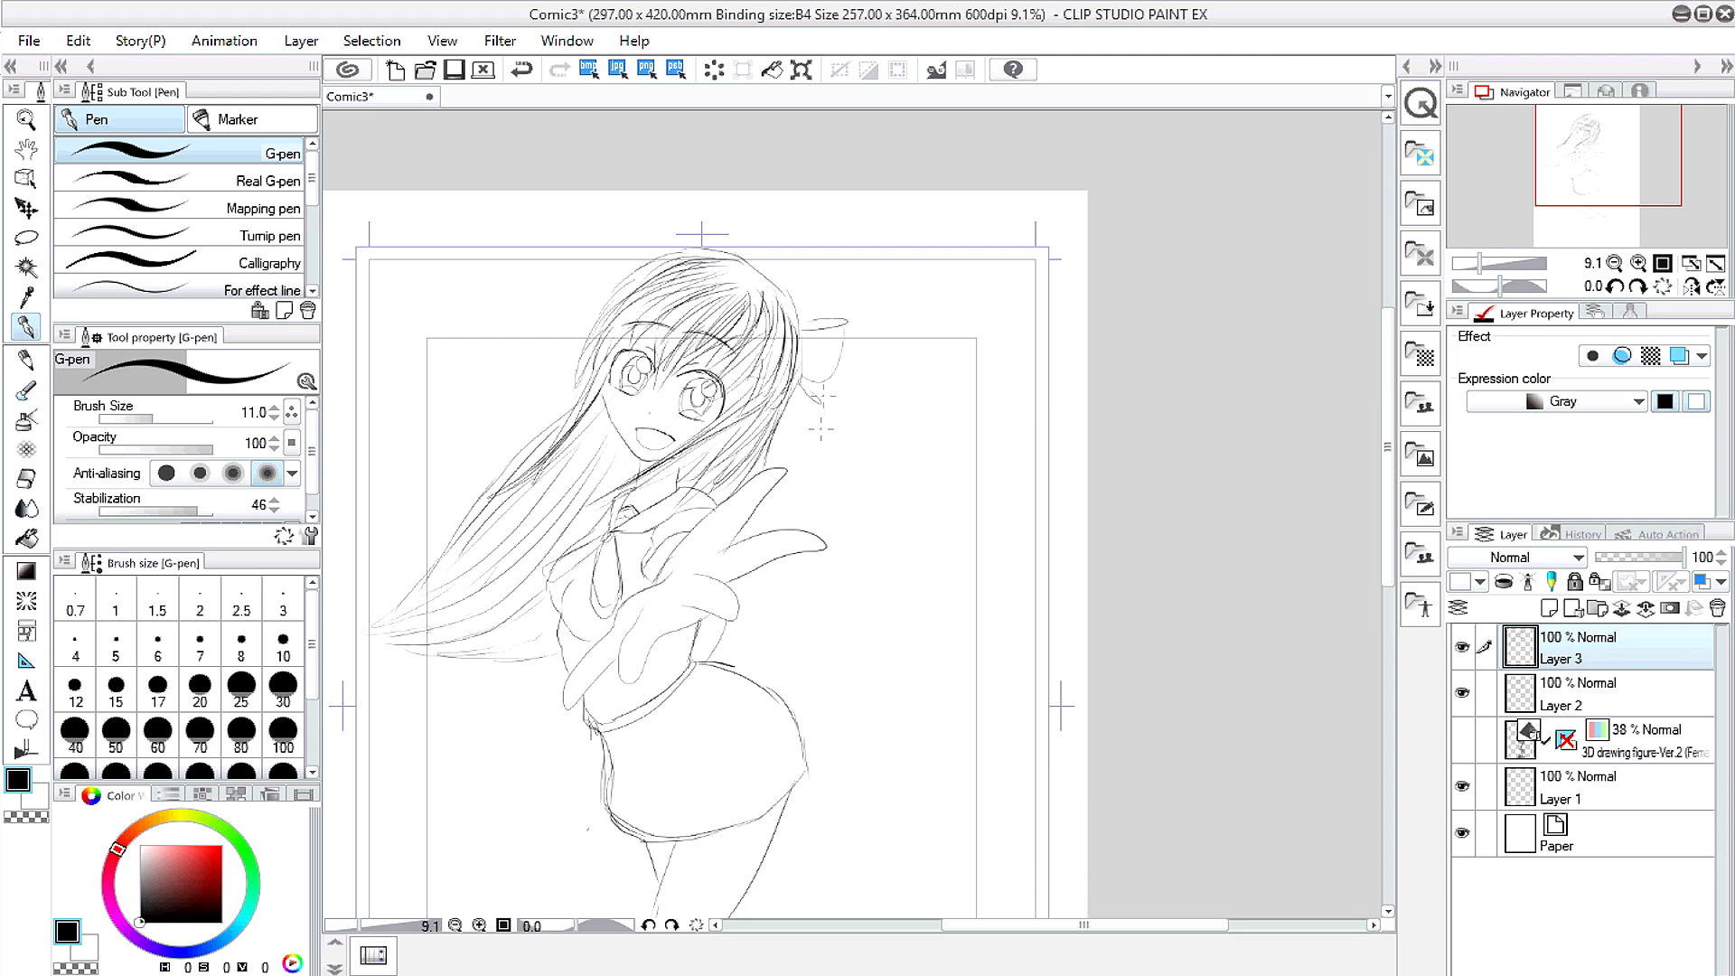
Step: Draw a ribbon tail below the bow and shift the view to show the figure
{"action": "left_click_drag", "start_coordinate": [775, 411], "coordinate": [837, 500]}
{"action": "left_click", "coordinate": [25, 152]}
{"action": "left_click_drag", "start_coordinate": [488, 400], "coordinate": [596, 244]}
{"action": "scroll", "coordinate": [626, 285], "scroll_direction": "down", "scroll_amount": 1}
{"action": "scroll", "coordinate": [626, 285], "scroll_direction": "down", "scroll_amount": 1}
Step: On Layer 2, redraw the right side of the skirt with the G-pen
{"action": "left_click", "coordinate": [1582, 694]}
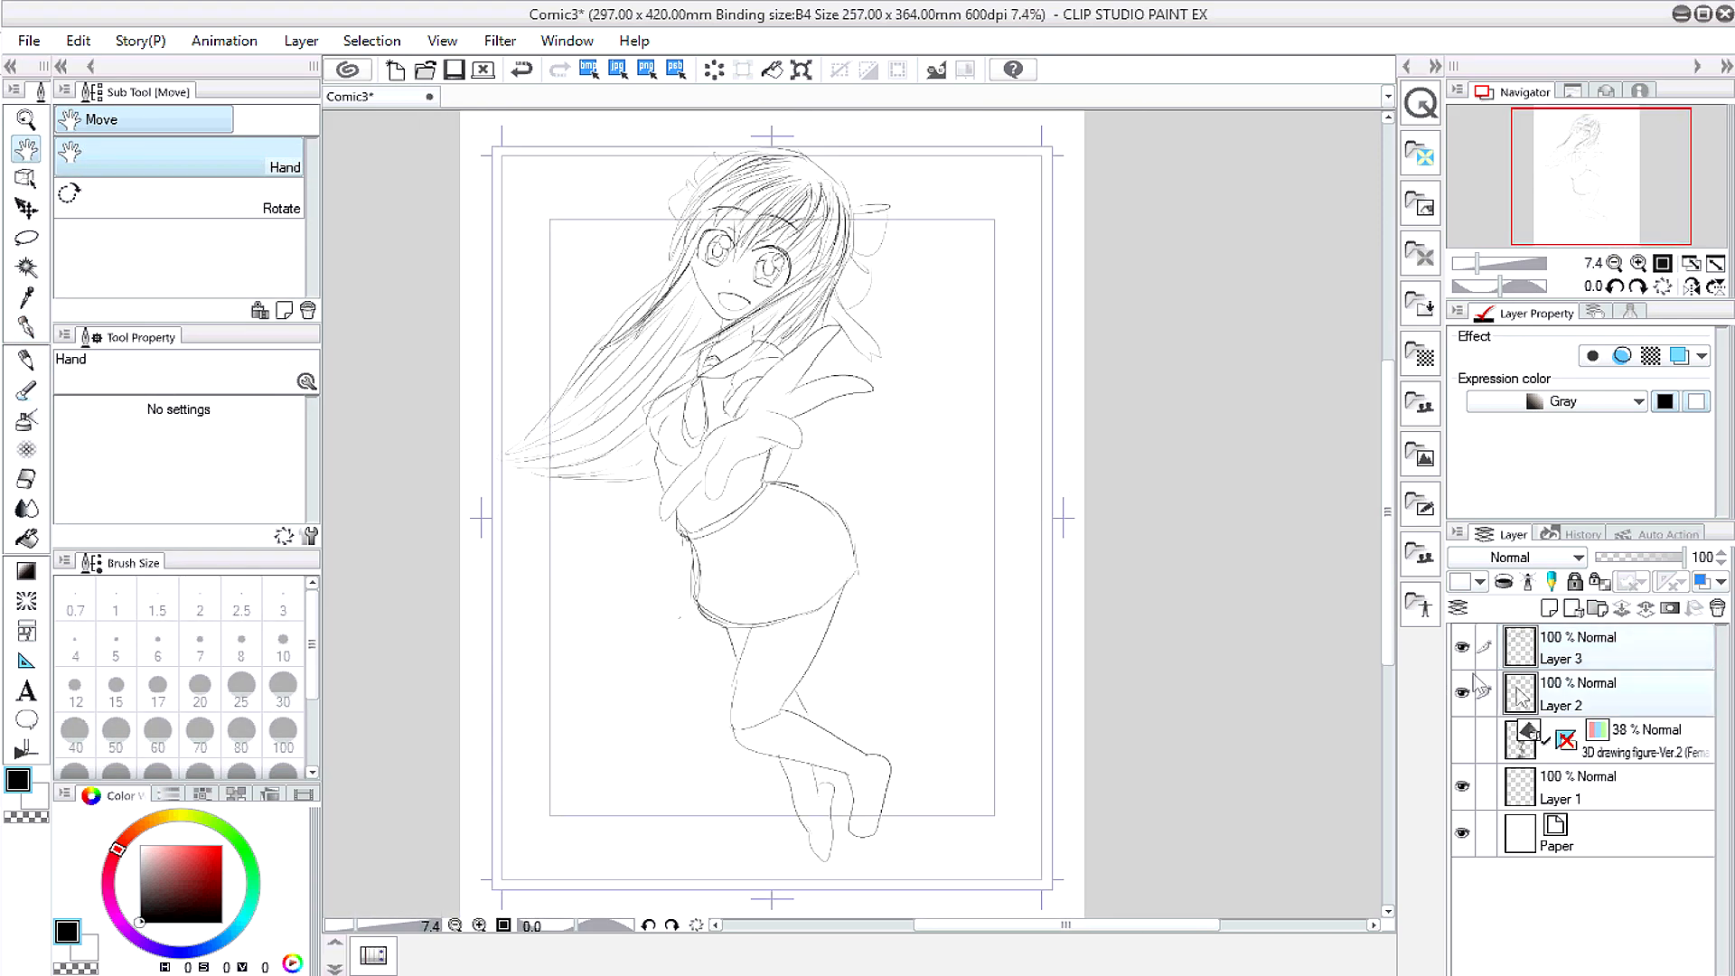
{"action": "key", "text": "p"}
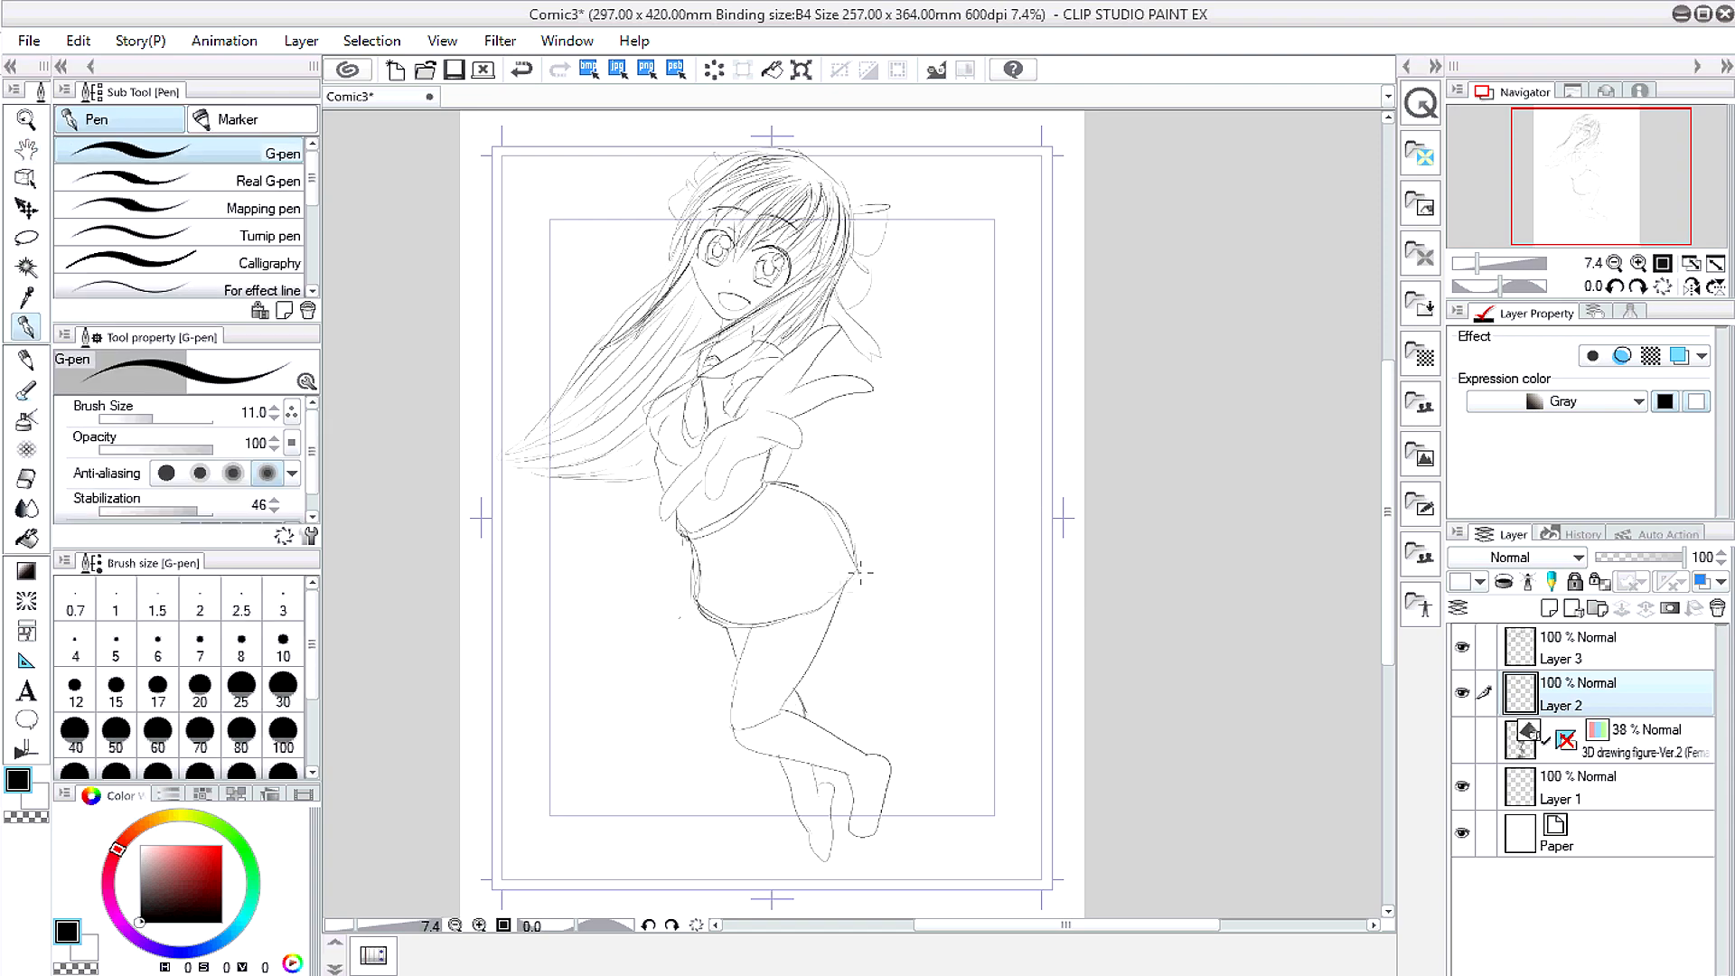
{"action": "left_click_drag", "start_coordinate": [830, 499], "coordinate": [863, 570]}
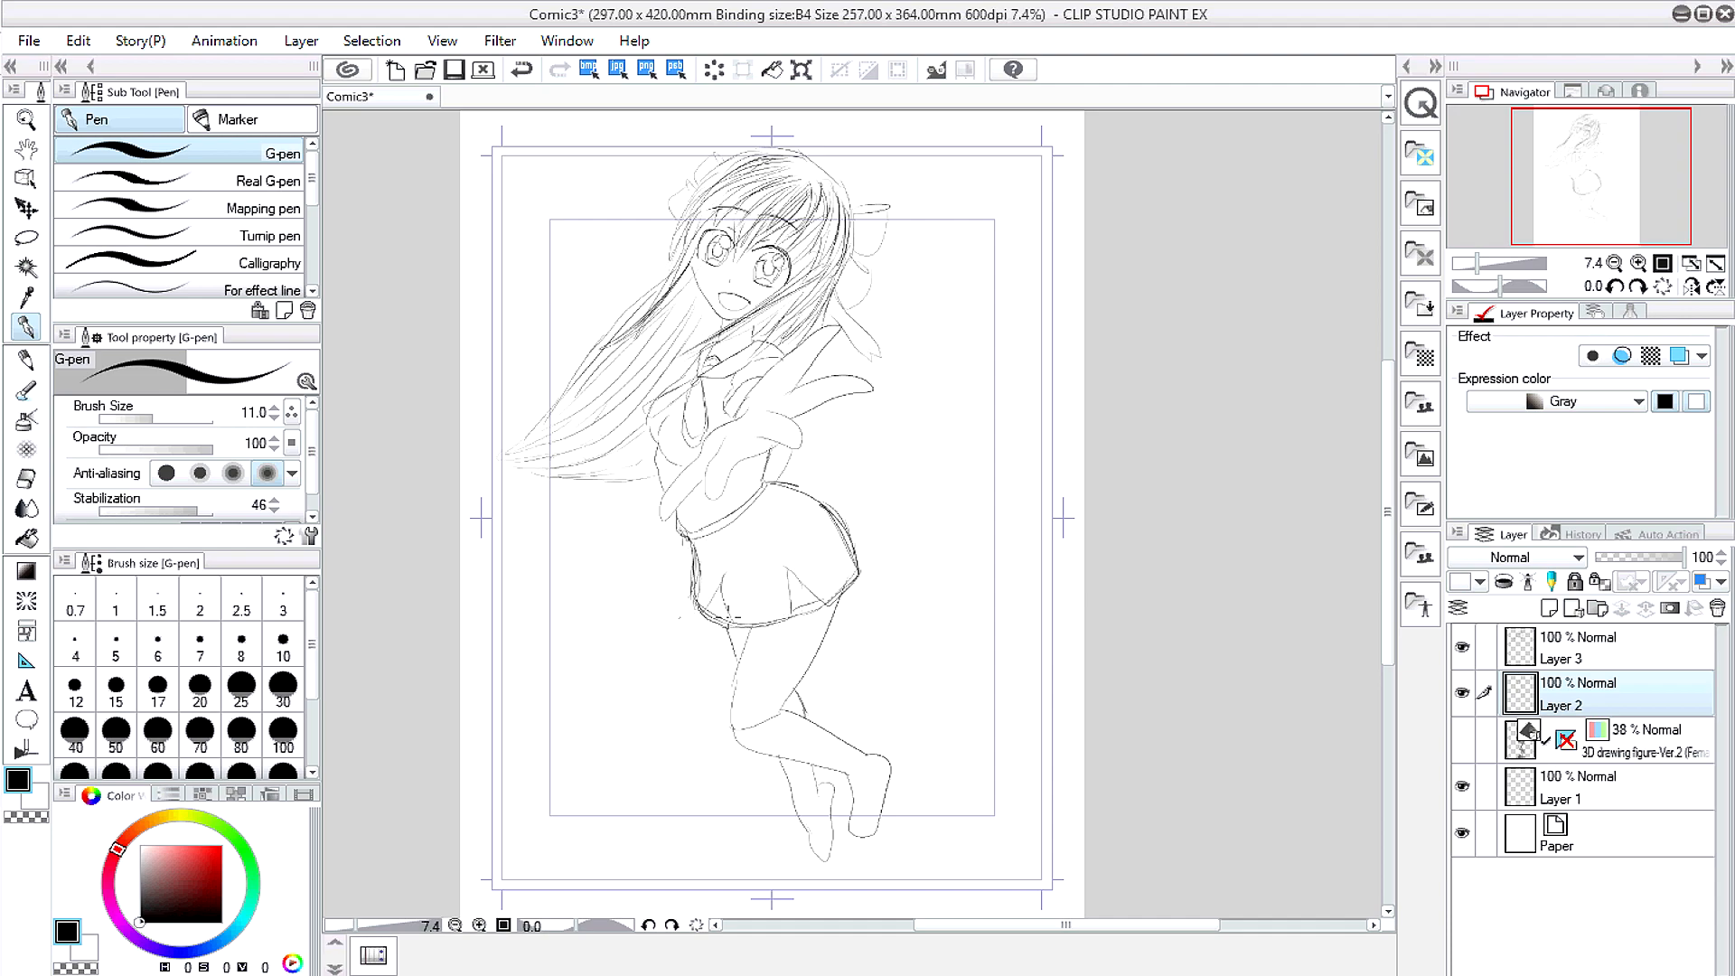
Step: Toggle the 3D figure layer's visibility to compare it against the sketch
{"action": "left_click", "coordinate": [1462, 741]}
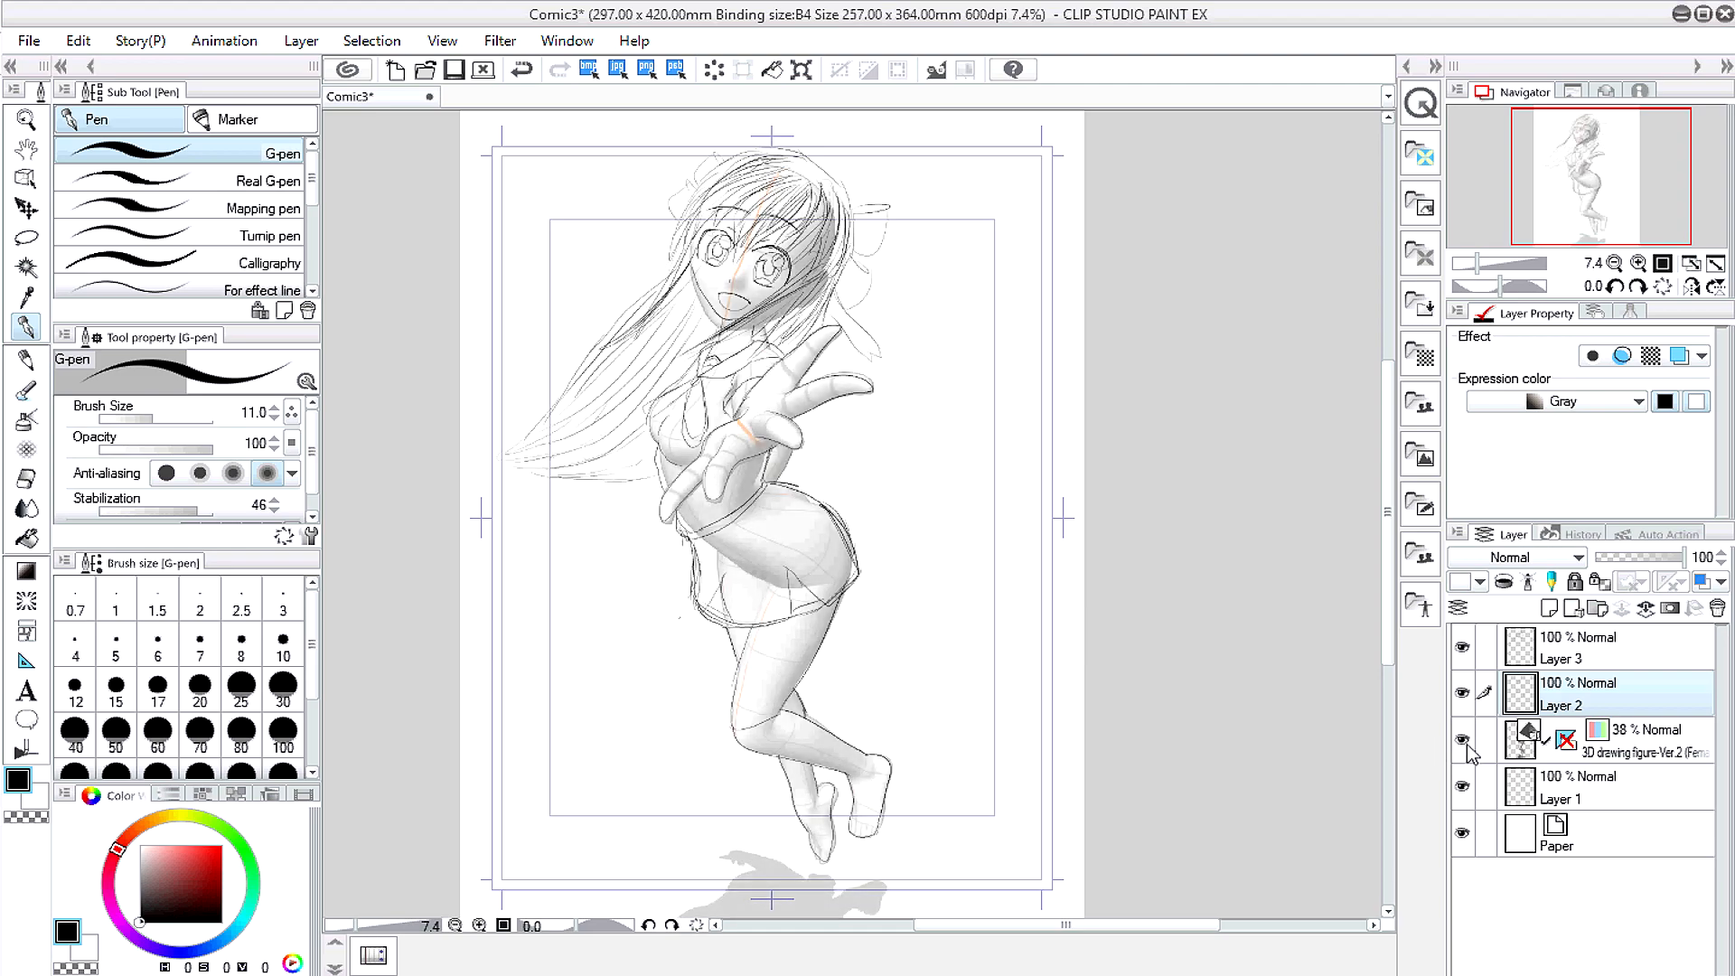
{"action": "left_click", "coordinate": [1465, 745]}
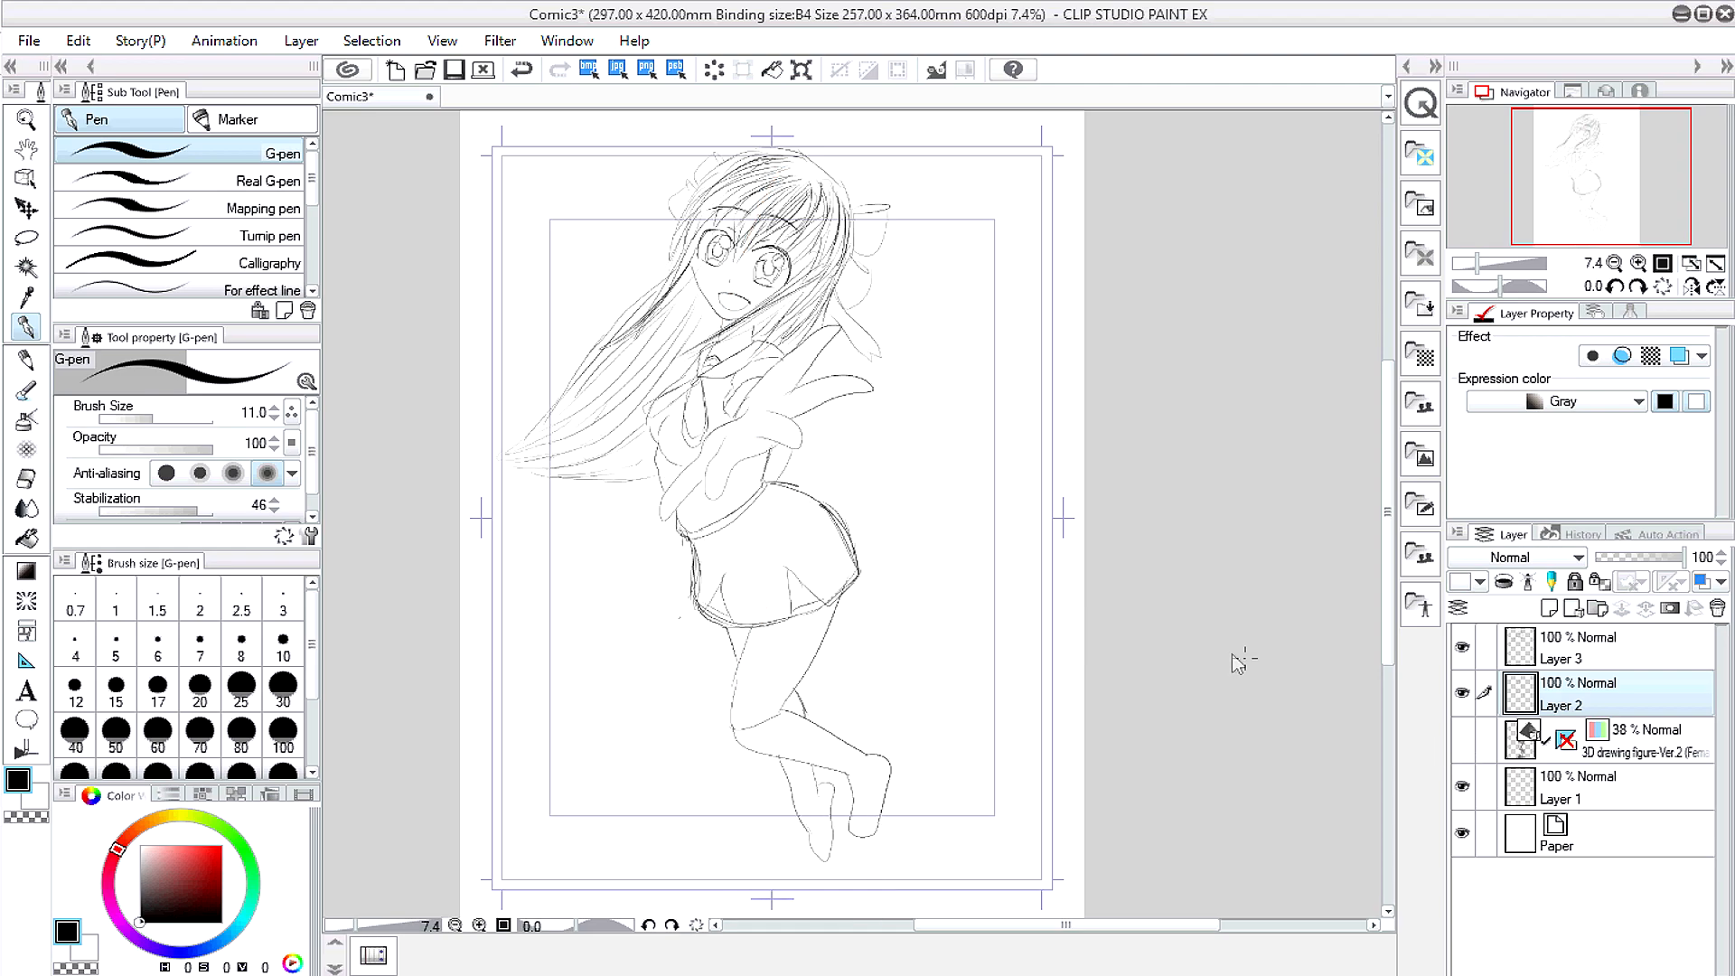
{"action": "left_click", "coordinate": [27, 149]}
{"action": "mouse_move", "coordinate": [650, 385]}
{"action": "left_mouse_down"}
{"action": "mouse_move", "coordinate": [681, 339]}
{"action": "mouse_move", "coordinate": [653, 386]}
{"action": "left_mouse_up"}
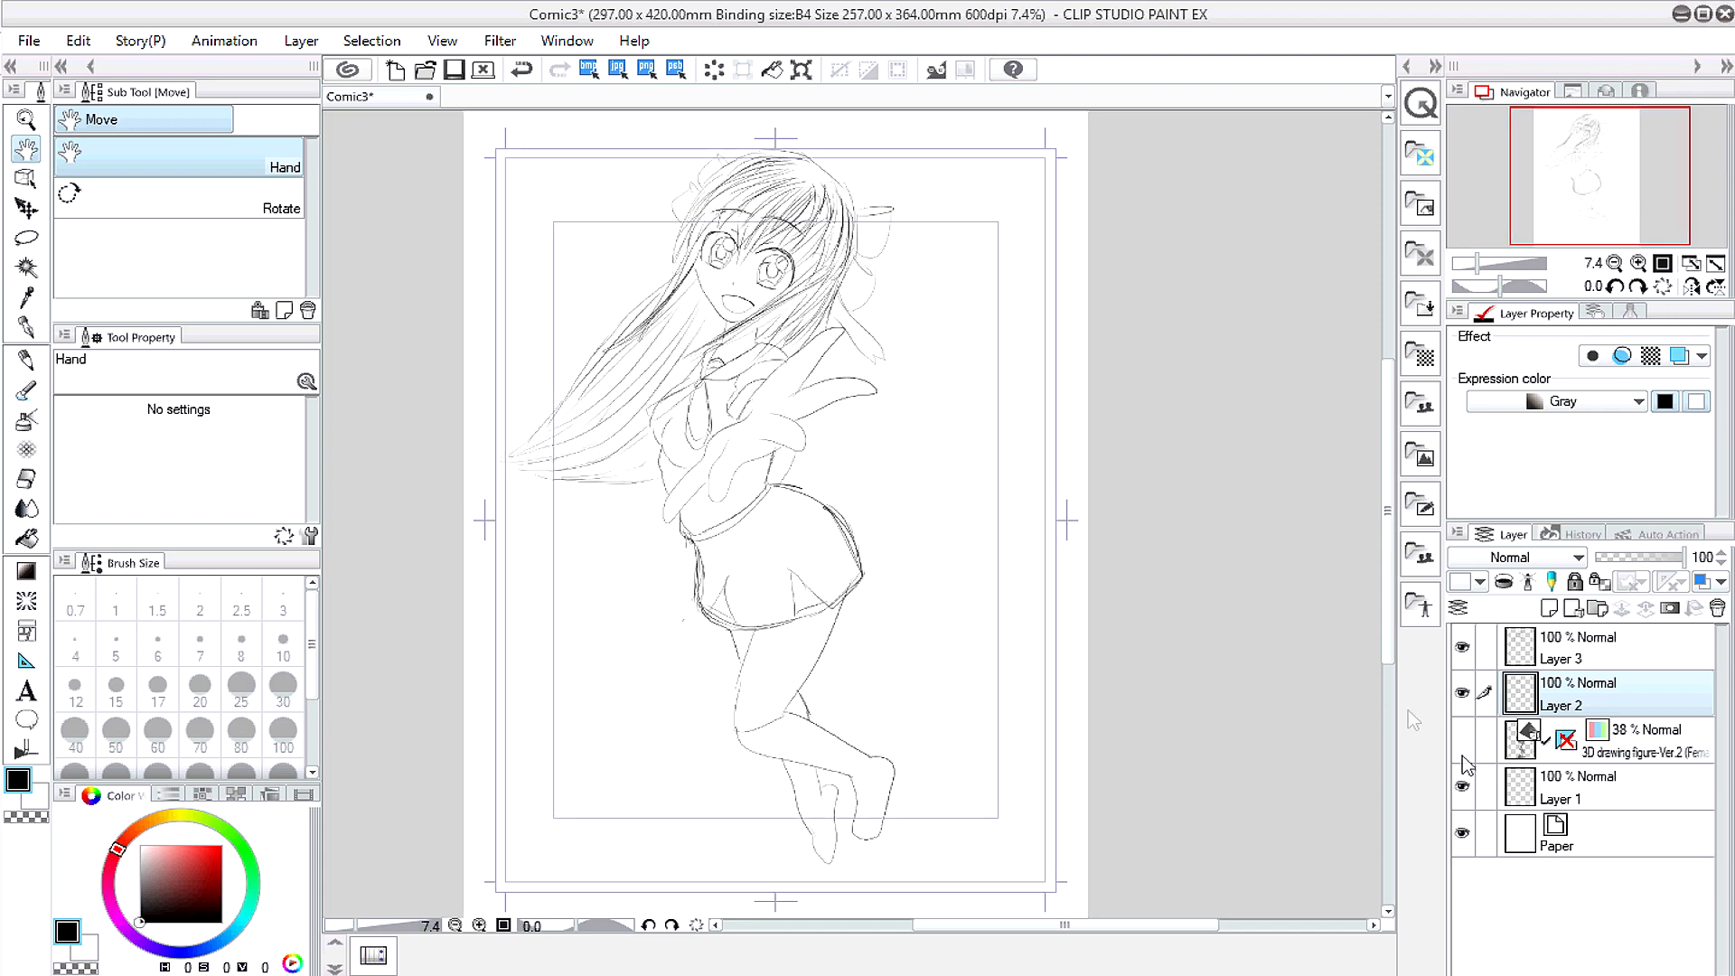
{"action": "left_click", "coordinate": [1463, 742]}
{"action": "left_click", "coordinate": [1465, 747]}
{"action": "left_click", "coordinate": [1464, 747]}
{"action": "left_click", "coordinate": [1464, 747]}
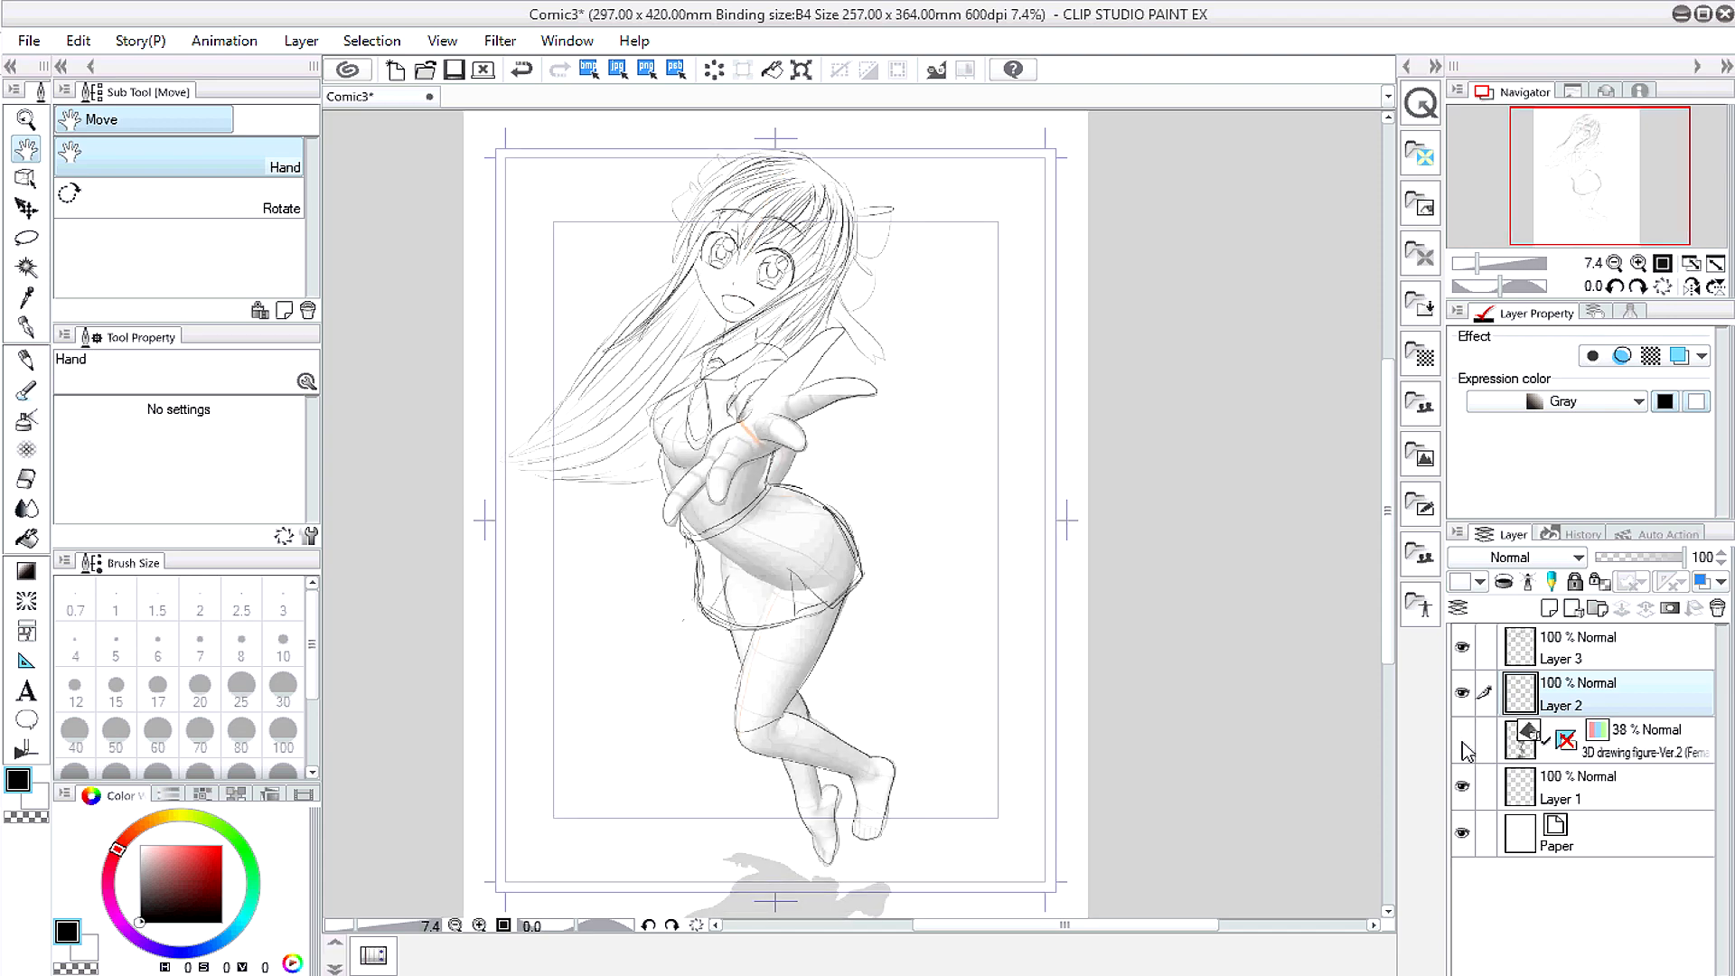
{"action": "left_click_drag", "start_coordinate": [972, 478], "coordinate": [989, 510]}
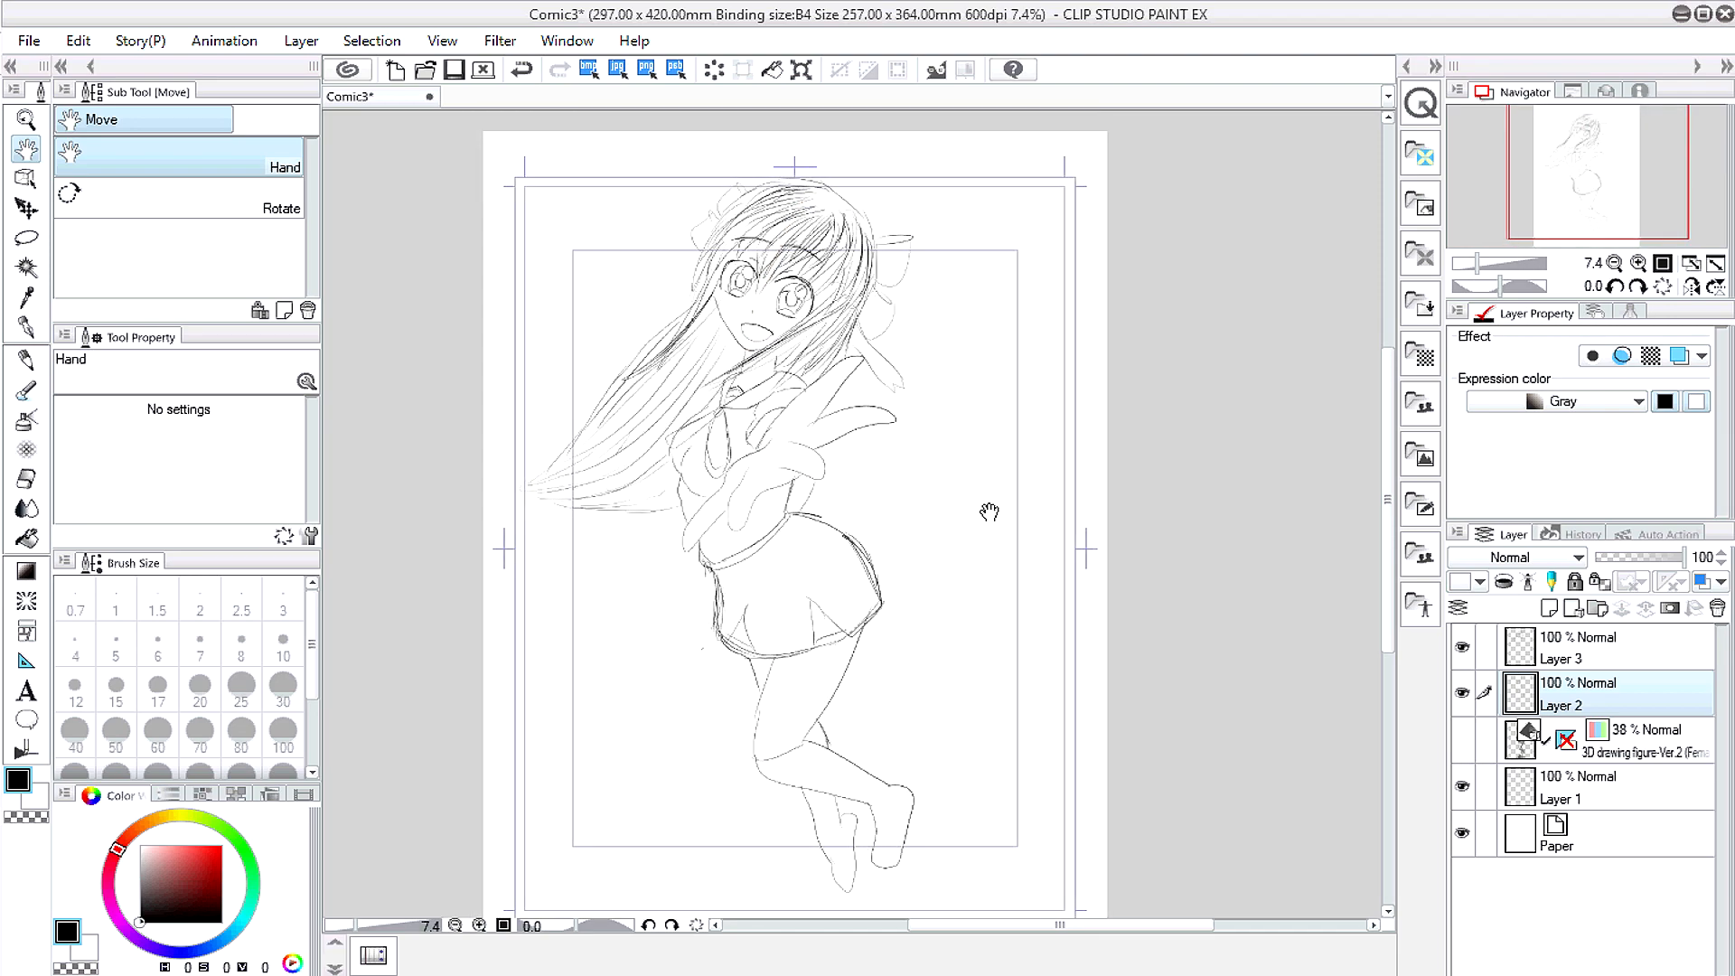
Step: Zoom in and thicken the upper lash line, add a corner lash, and darken both lower lids
{"action": "key", "text": "p"}
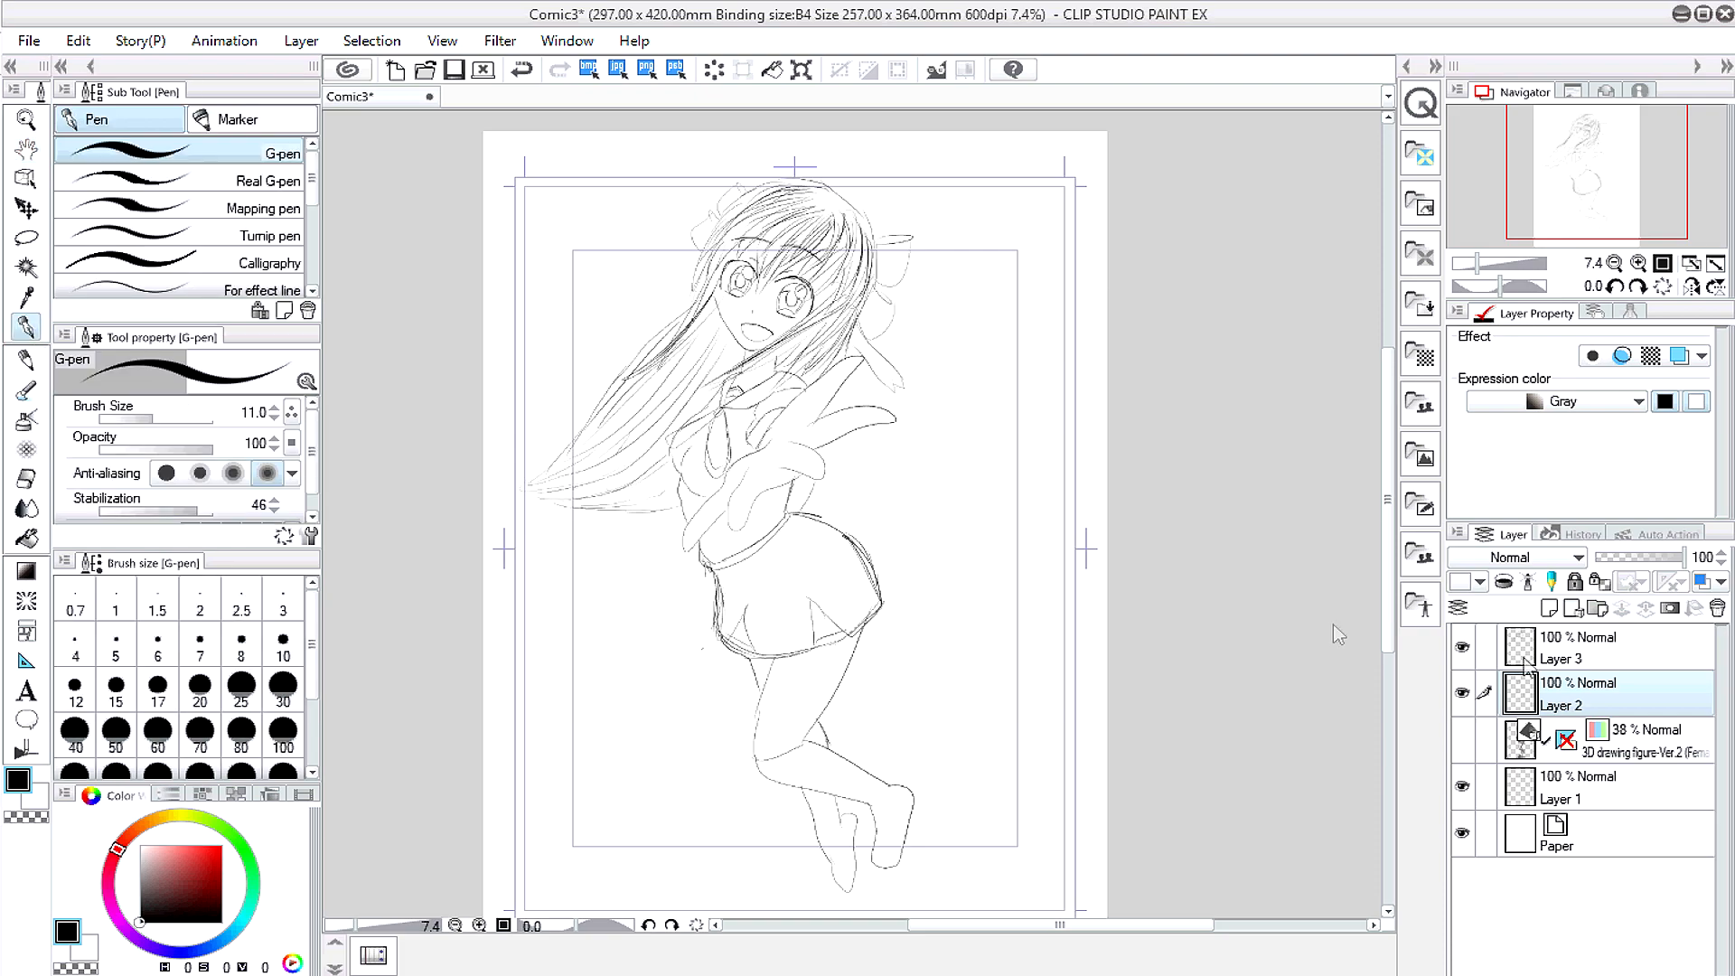
{"action": "scroll", "coordinate": [767, 290], "scroll_direction": "up", "scroll_amount": 3}
{"action": "scroll", "coordinate": [845, 275], "scroll_direction": "up", "scroll_amount": 1}
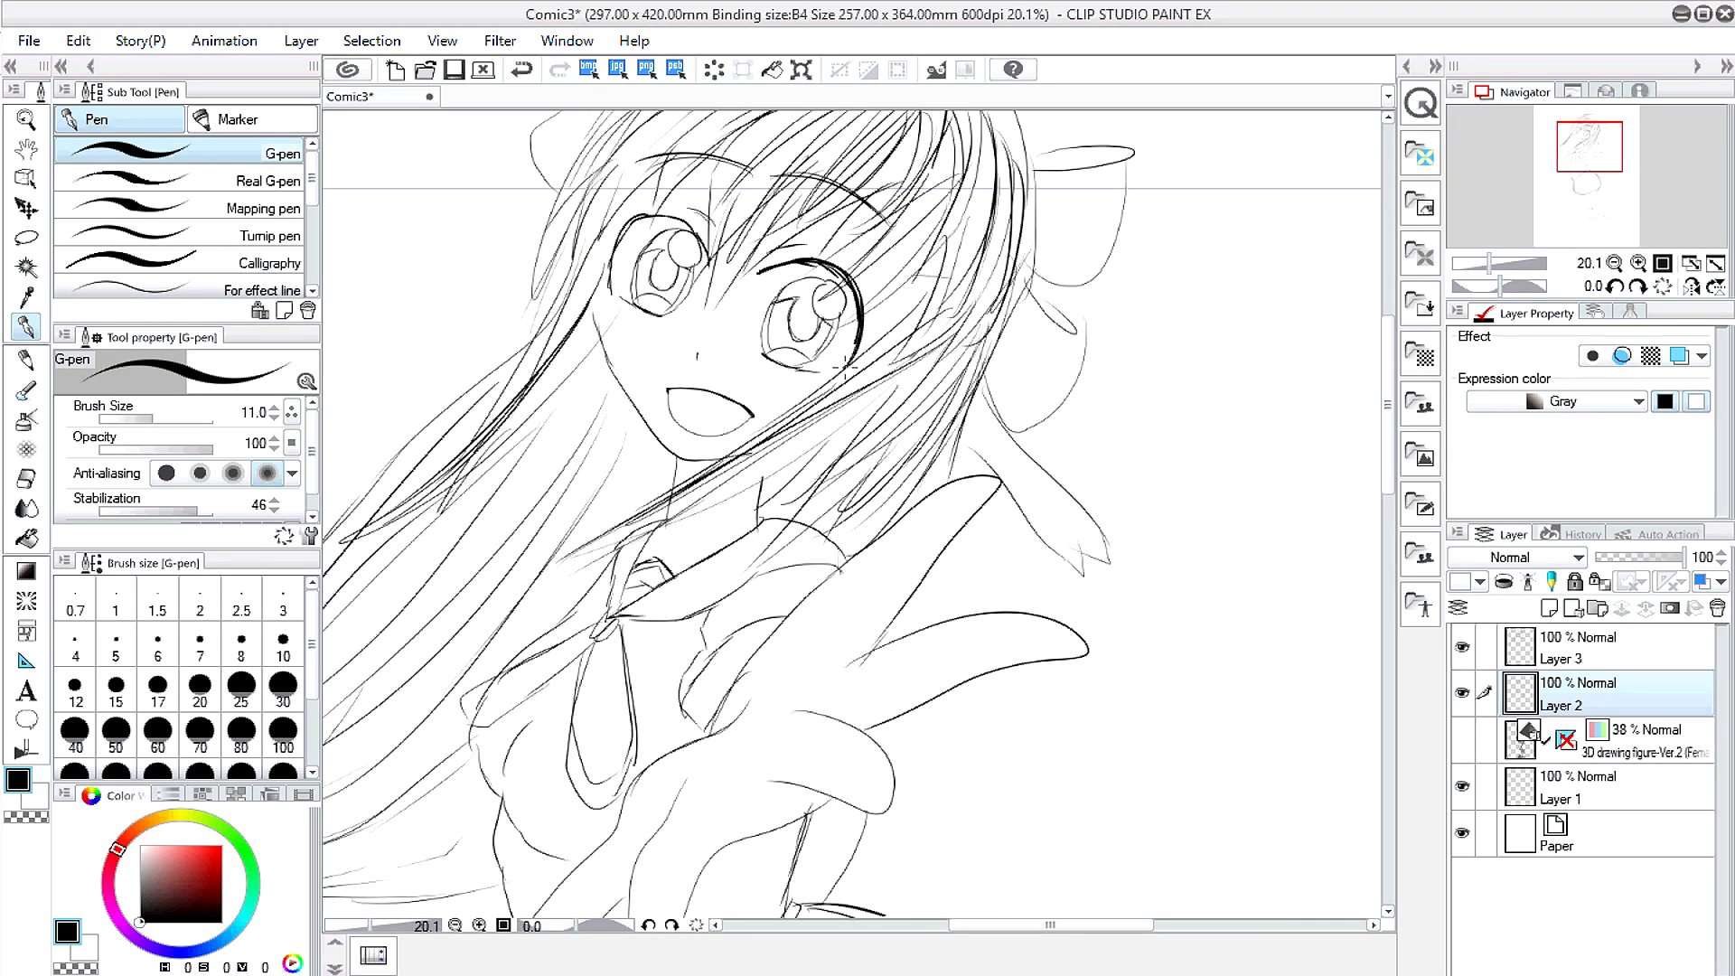
{"action": "mouse_move", "coordinate": [708, 261]}
{"action": "left_mouse_down"}
{"action": "mouse_move", "coordinate": [613, 253]}
{"action": "mouse_move", "coordinate": [671, 216]}
{"action": "mouse_move", "coordinate": [653, 212]}
{"action": "mouse_move", "coordinate": [598, 289]}
{"action": "left_mouse_up"}
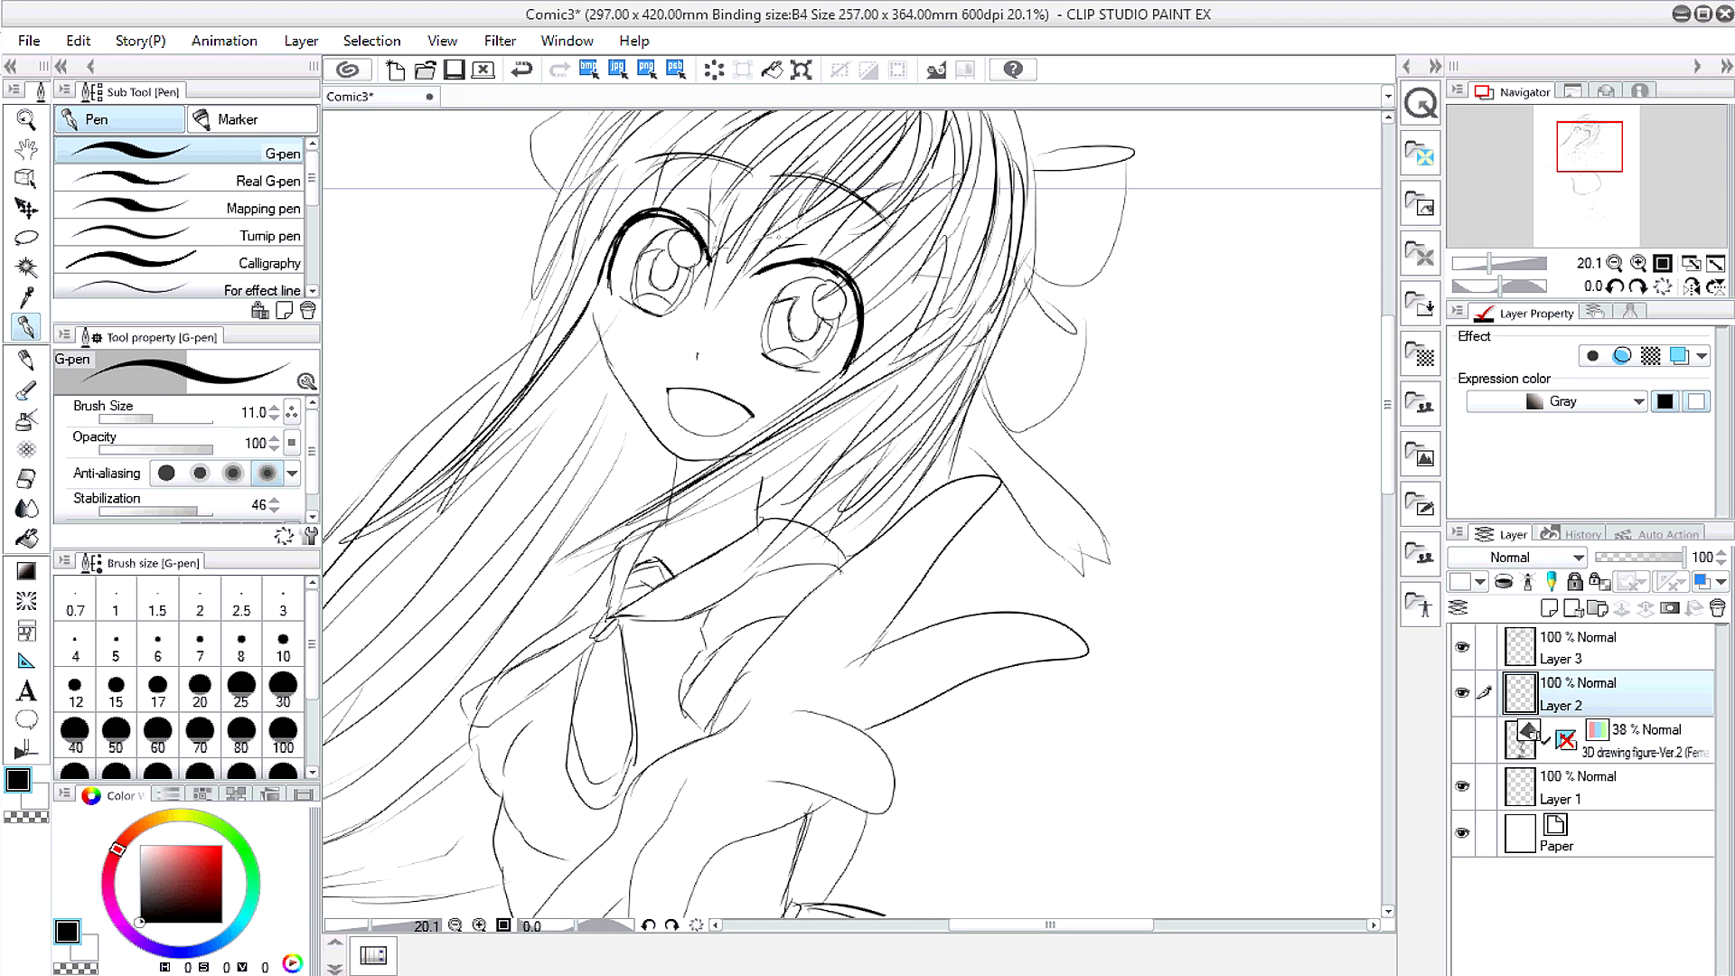
{"action": "left_click_drag", "start_coordinate": [765, 356], "coordinate": [818, 372]}
{"action": "left_click_drag", "start_coordinate": [665, 316], "coordinate": [625, 299]}
{"action": "left_click_drag", "start_coordinate": [851, 280], "coordinate": [868, 283]}
{"action": "left_click_drag", "start_coordinate": [649, 309], "coordinate": [609, 294]}
{"action": "scroll", "coordinate": [765, 331], "scroll_direction": "up", "scroll_amount": 2}
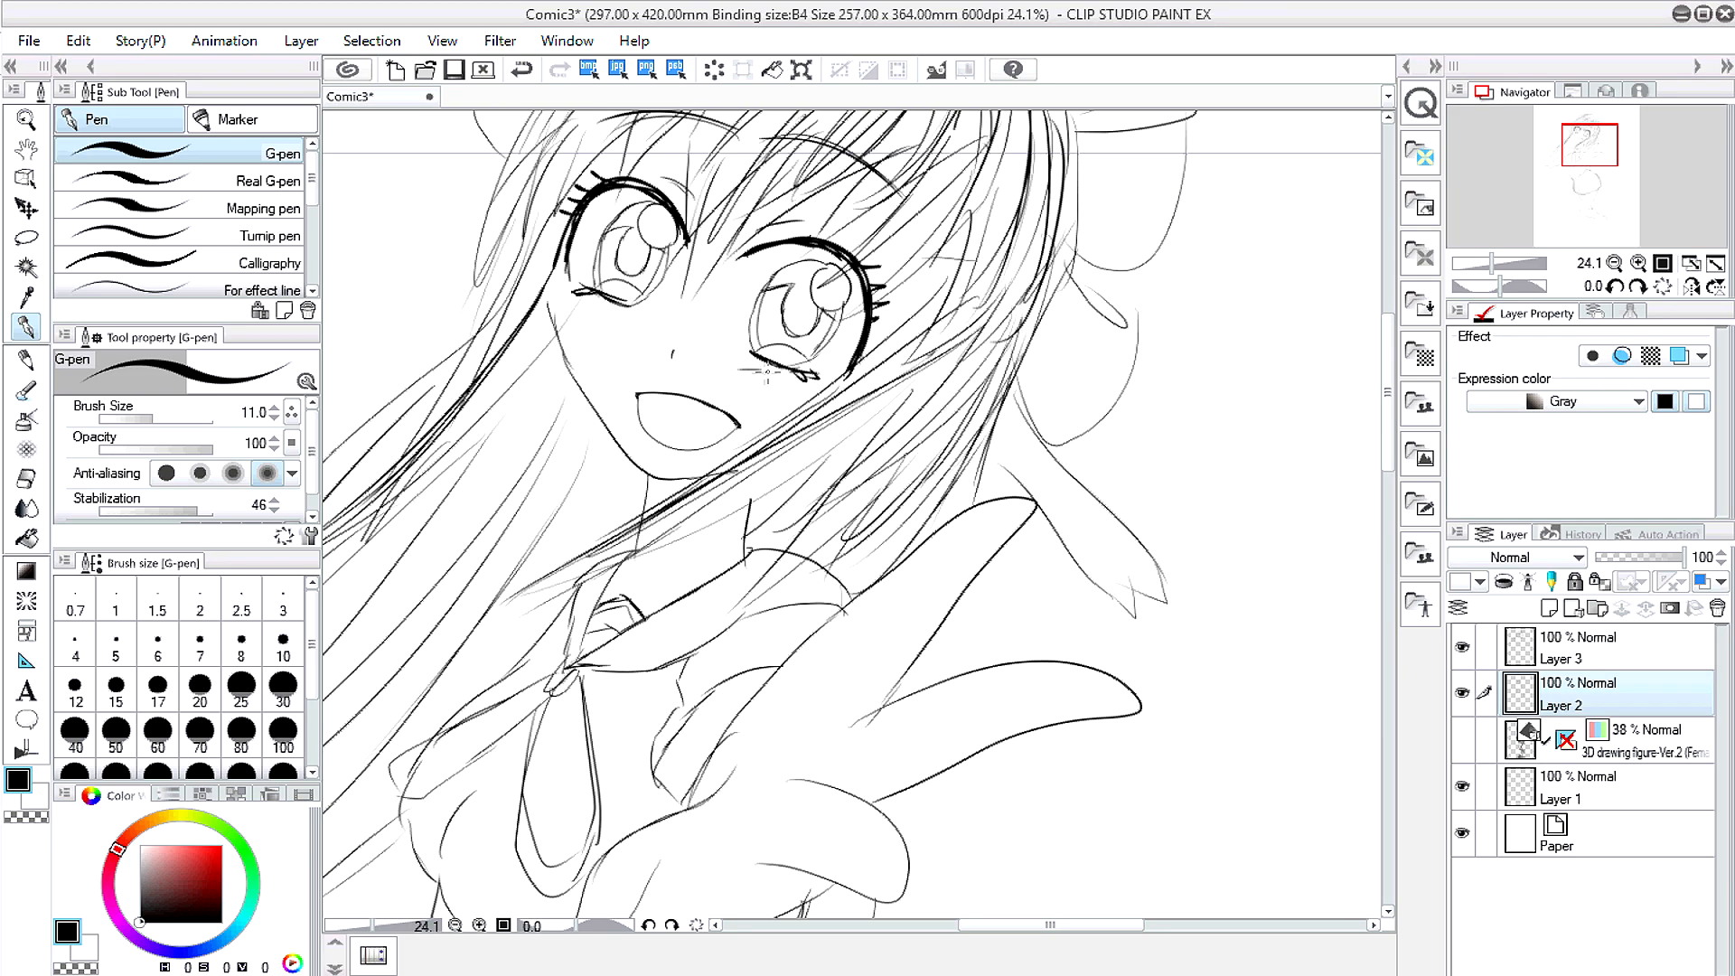
{"action": "left_click_drag", "start_coordinate": [624, 313], "coordinate": [562, 296]}
{"action": "scroll", "coordinate": [601, 286], "scroll_direction": "down", "scroll_amount": 7}
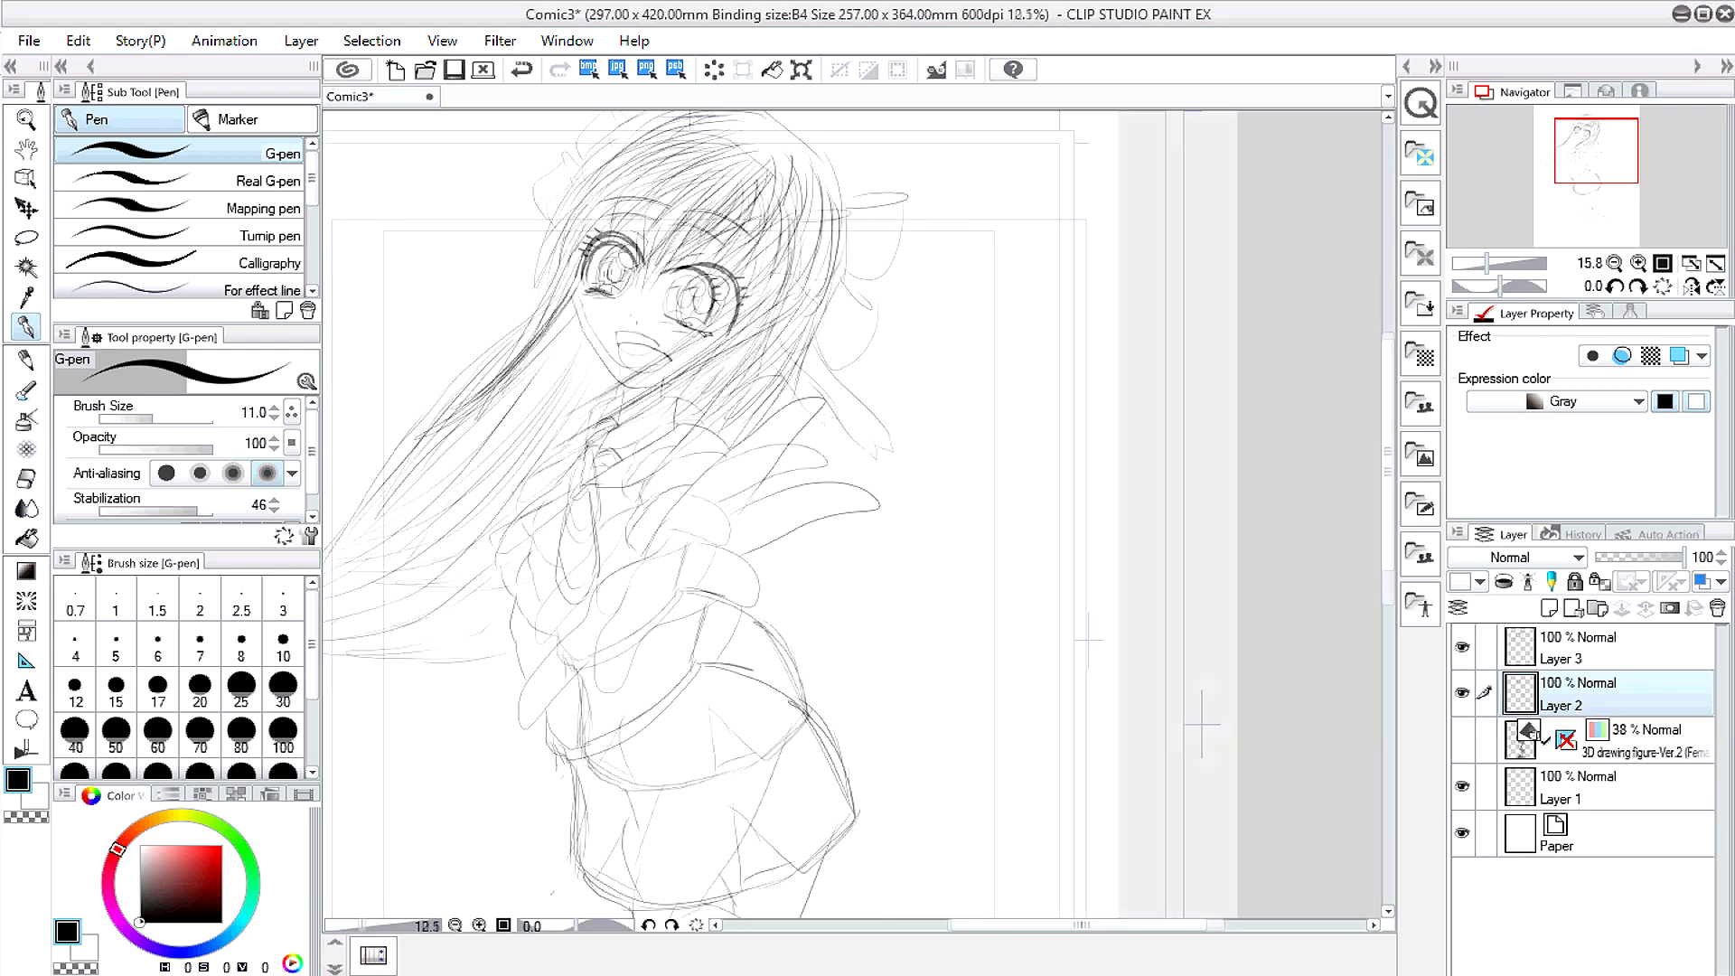
Step: Zoom out and centre the whole page to sign its lower right corner
{"action": "left_click", "coordinate": [34, 142]}
{"action": "left_click", "coordinate": [25, 327]}
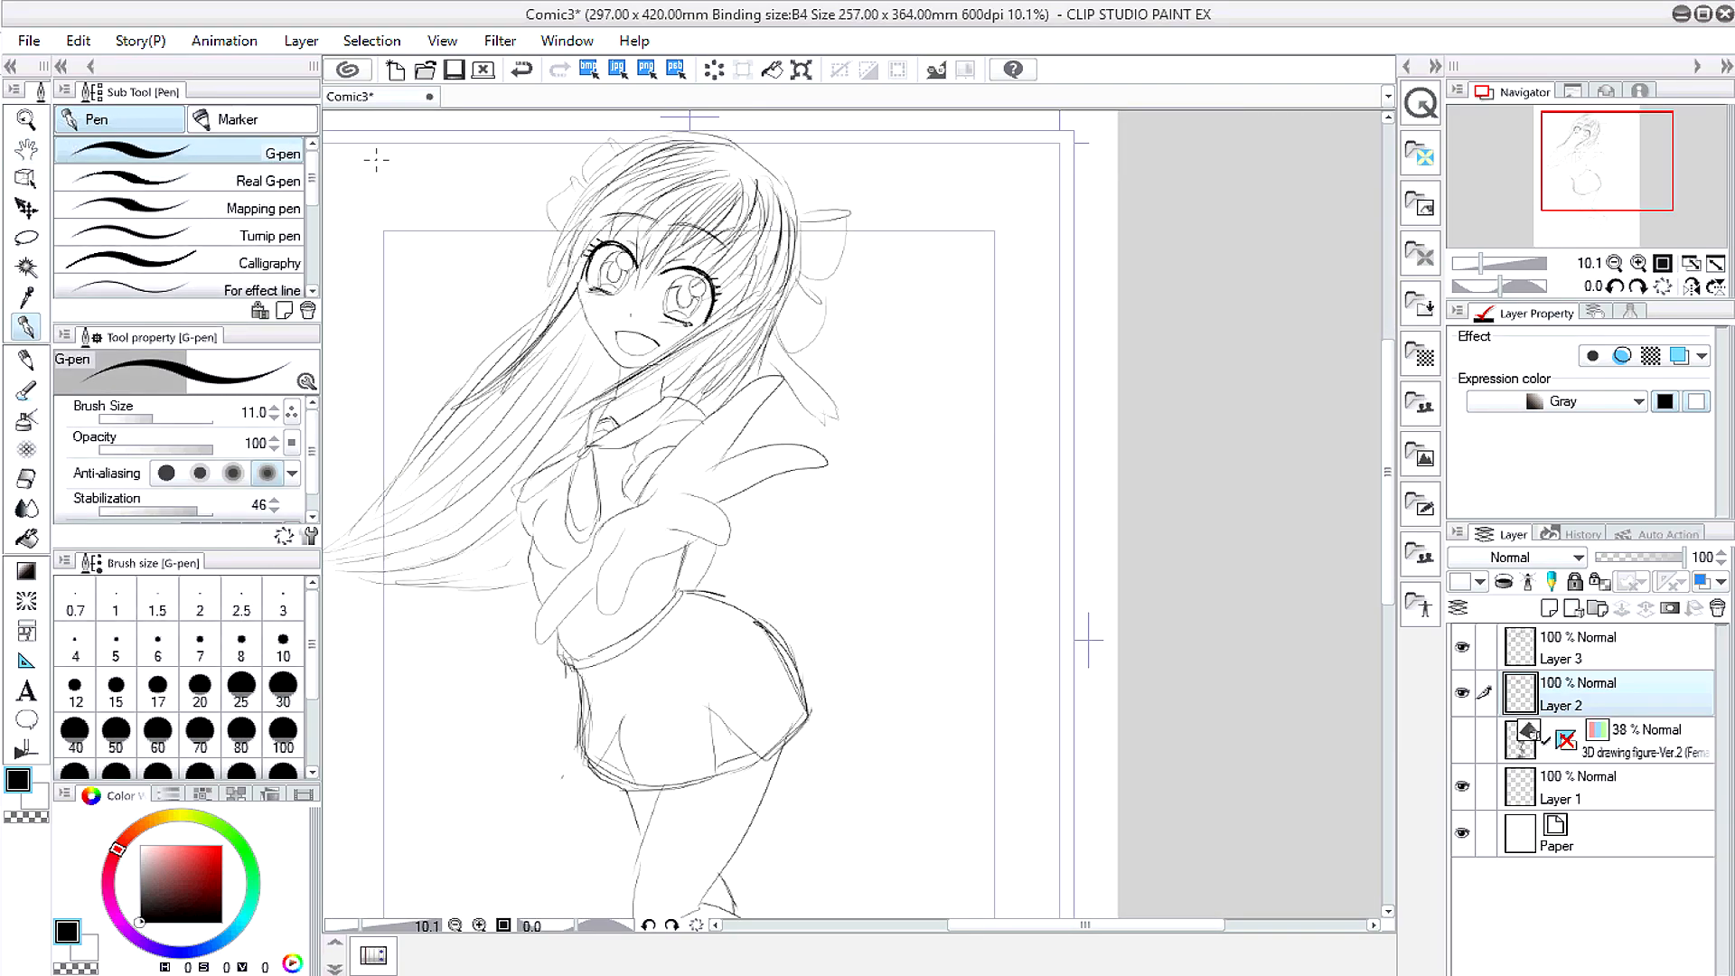
{"action": "left_click", "coordinate": [26, 150]}
{"action": "left_click_drag", "start_coordinate": [461, 296], "coordinate": [609, 399]}
{"action": "scroll", "coordinate": [580, 452], "scroll_direction": "down", "scroll_amount": 4}
{"action": "left_click_drag", "start_coordinate": [579, 468], "coordinate": [585, 401]}
{"action": "left_click", "coordinate": [27, 329]}
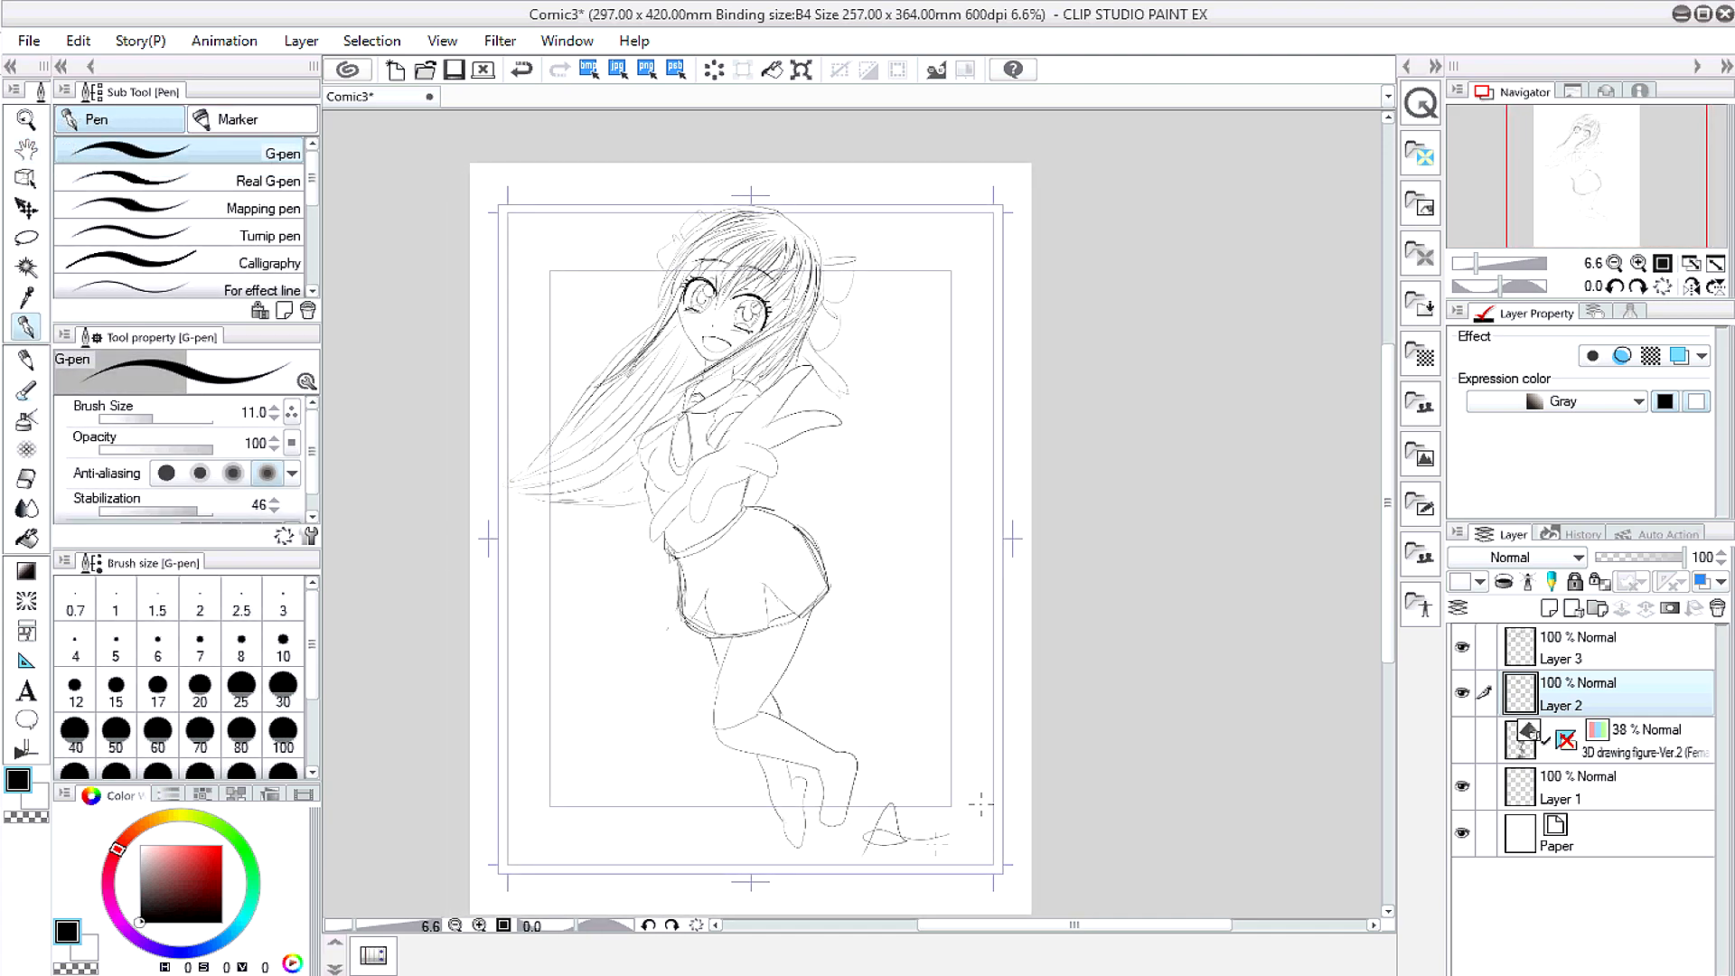